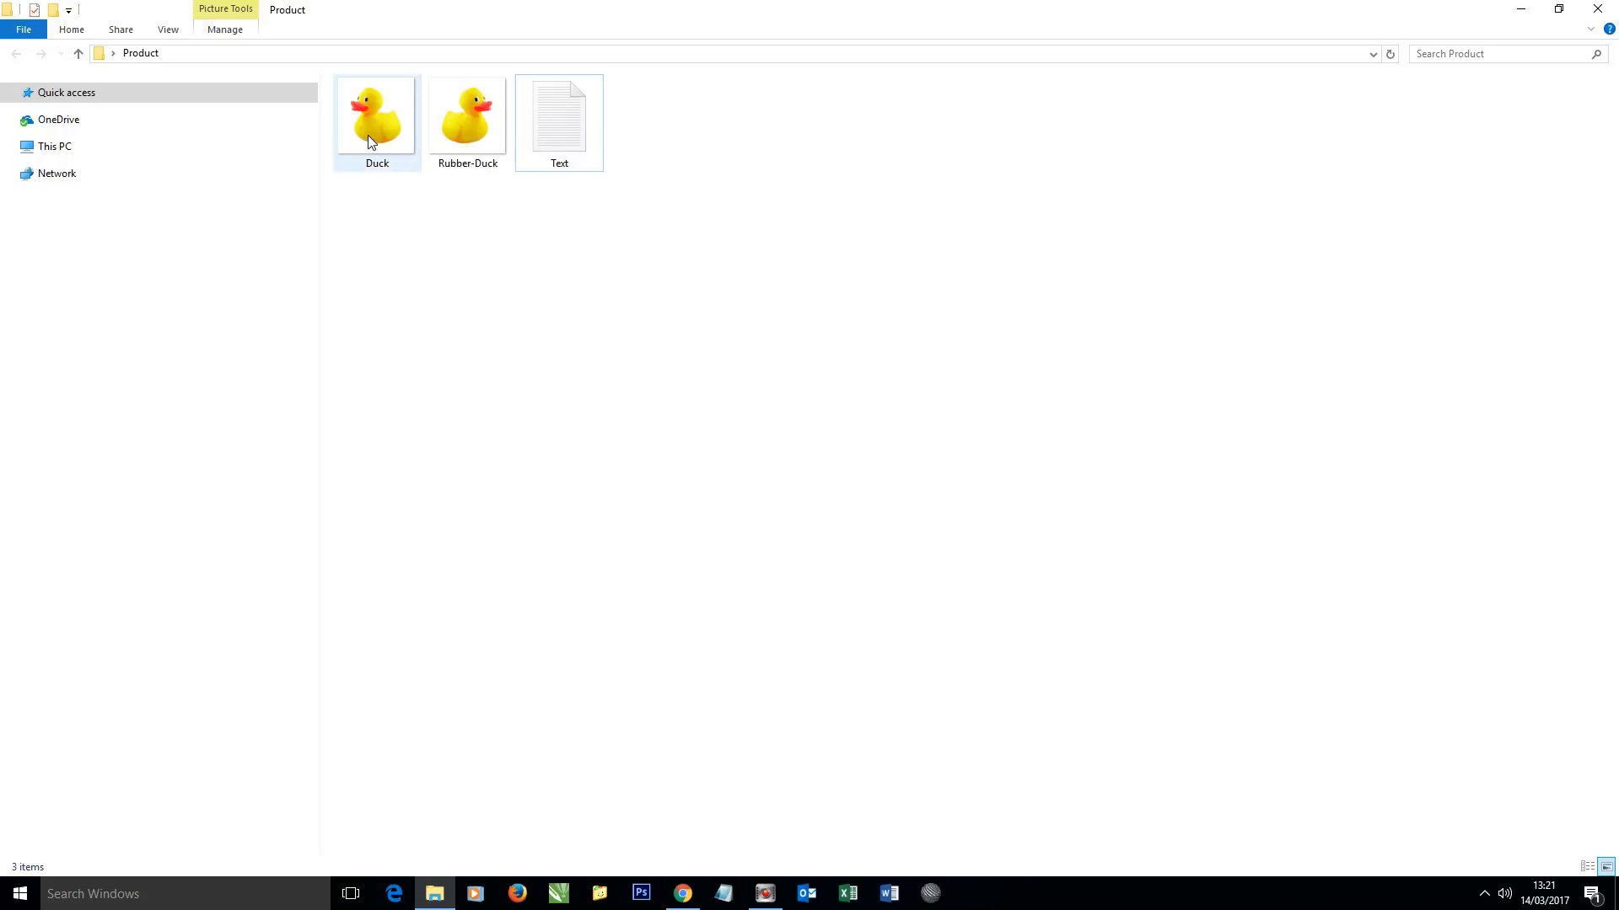
pyautogui.click(546, 162)
pyautogui.moveTo(402, 178)
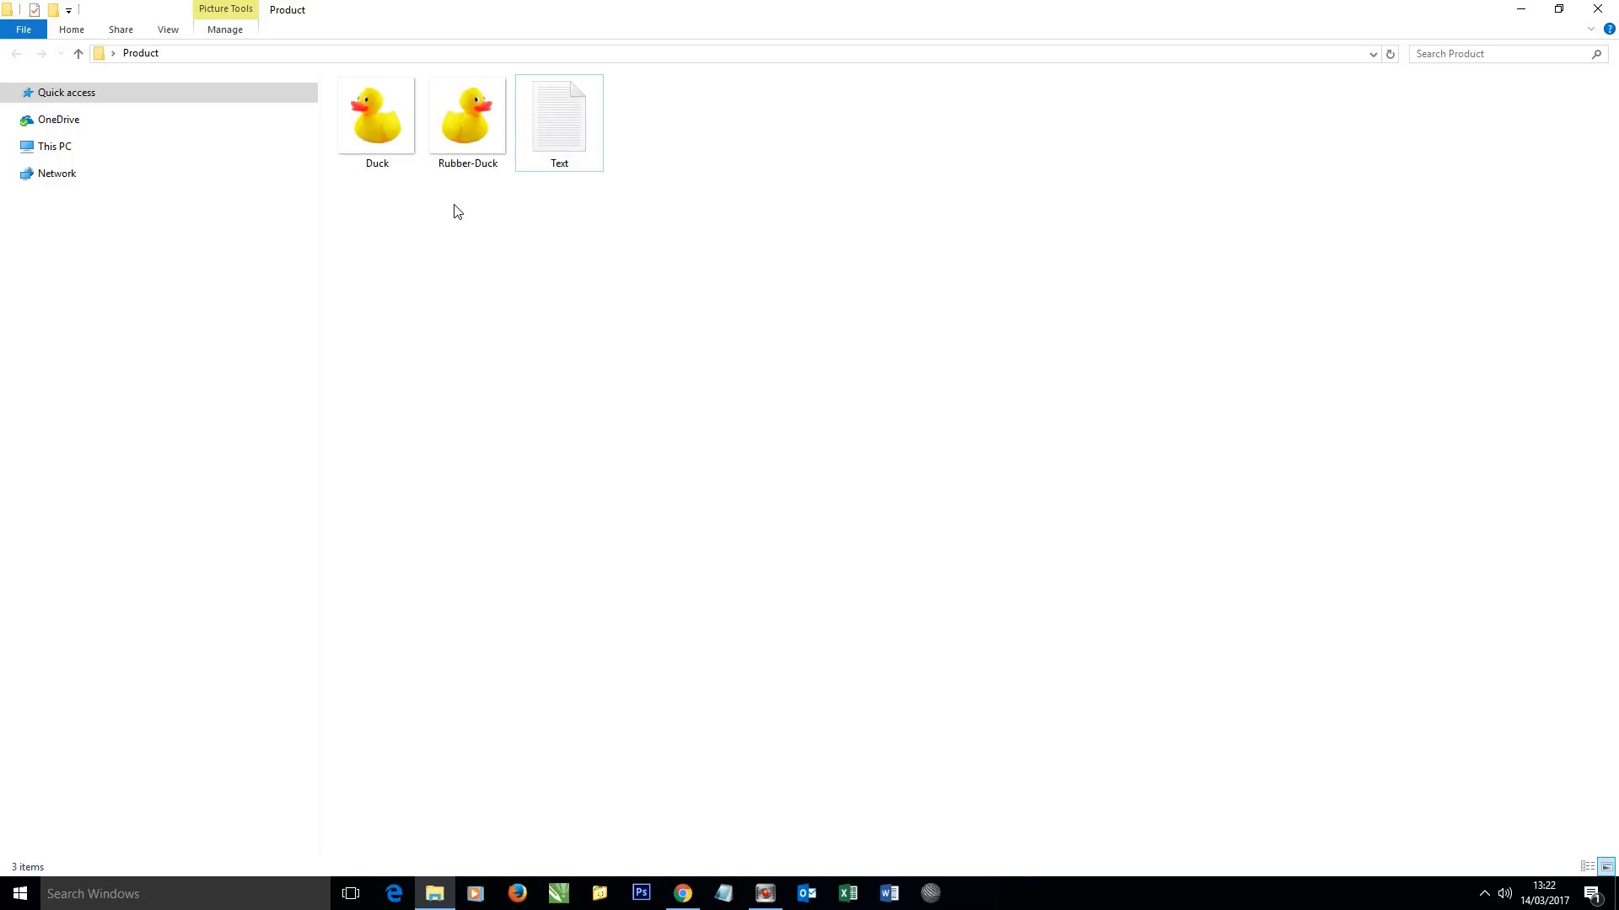
pyautogui.click(408, 162)
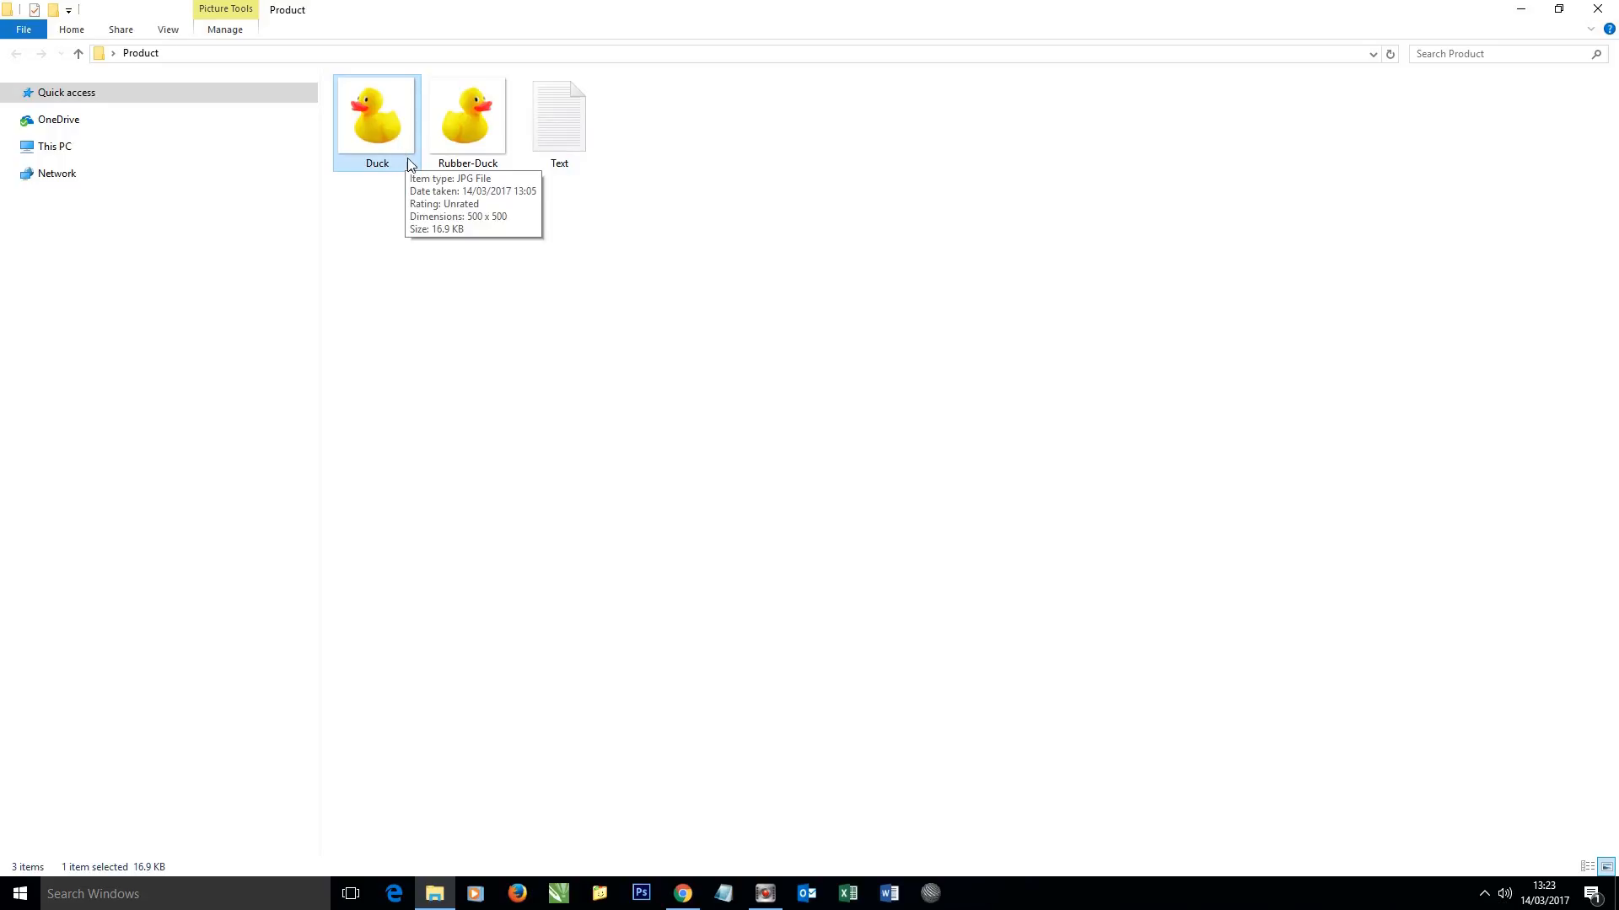
pyautogui.click(504, 223)
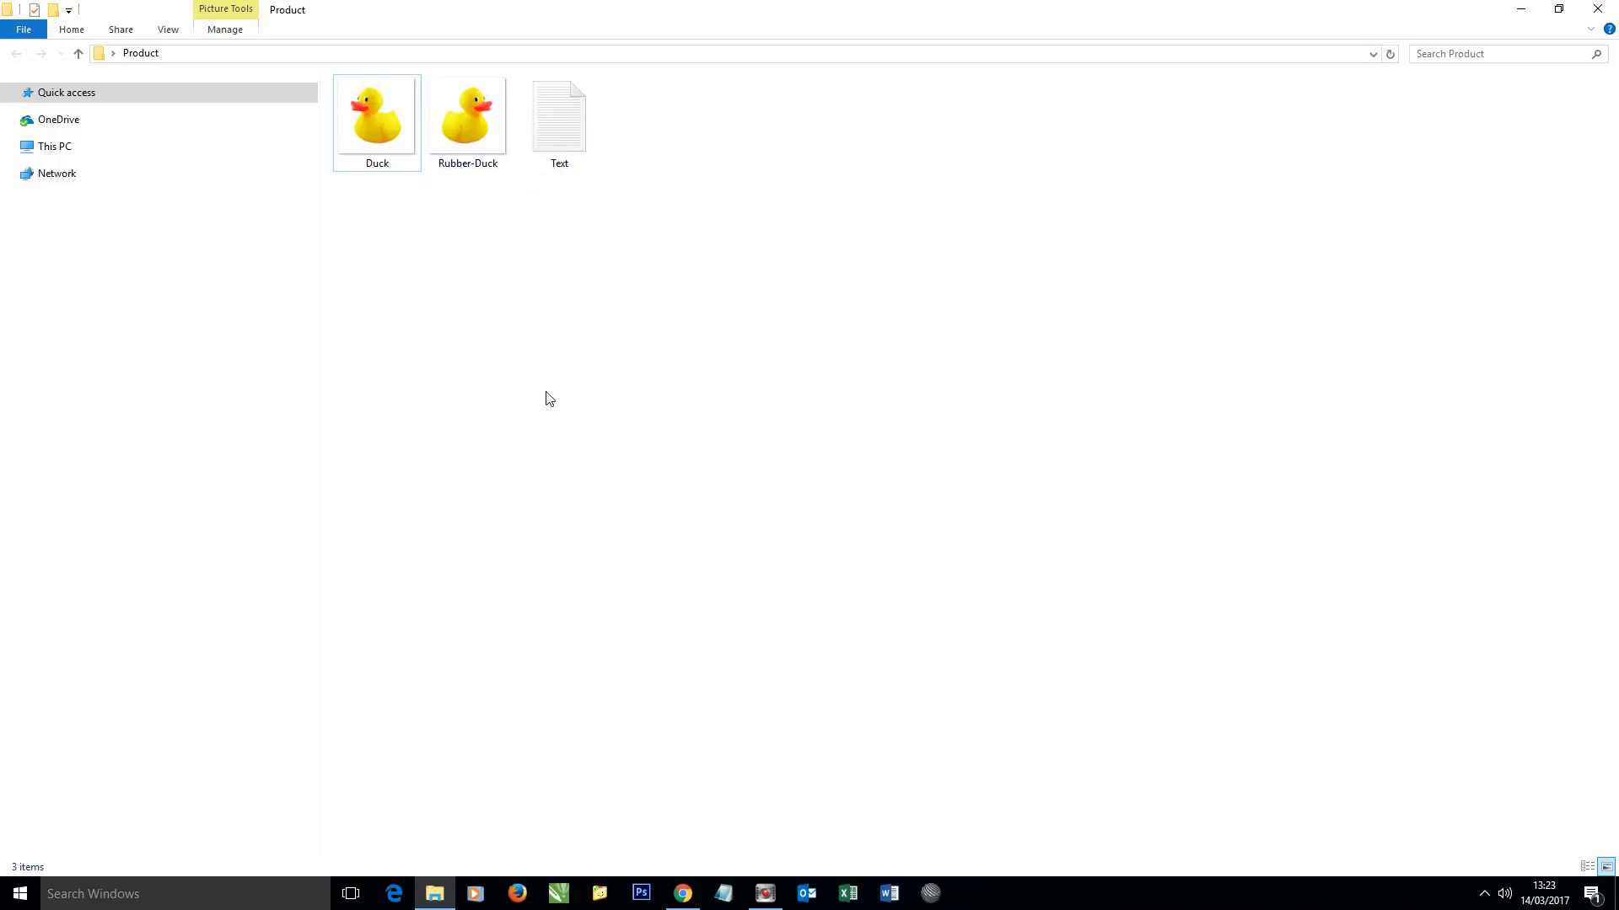
# Switch to Chrome and check the Shop page on the site's front end, then return to the Joomla control panel.
pyautogui.click(675, 892)
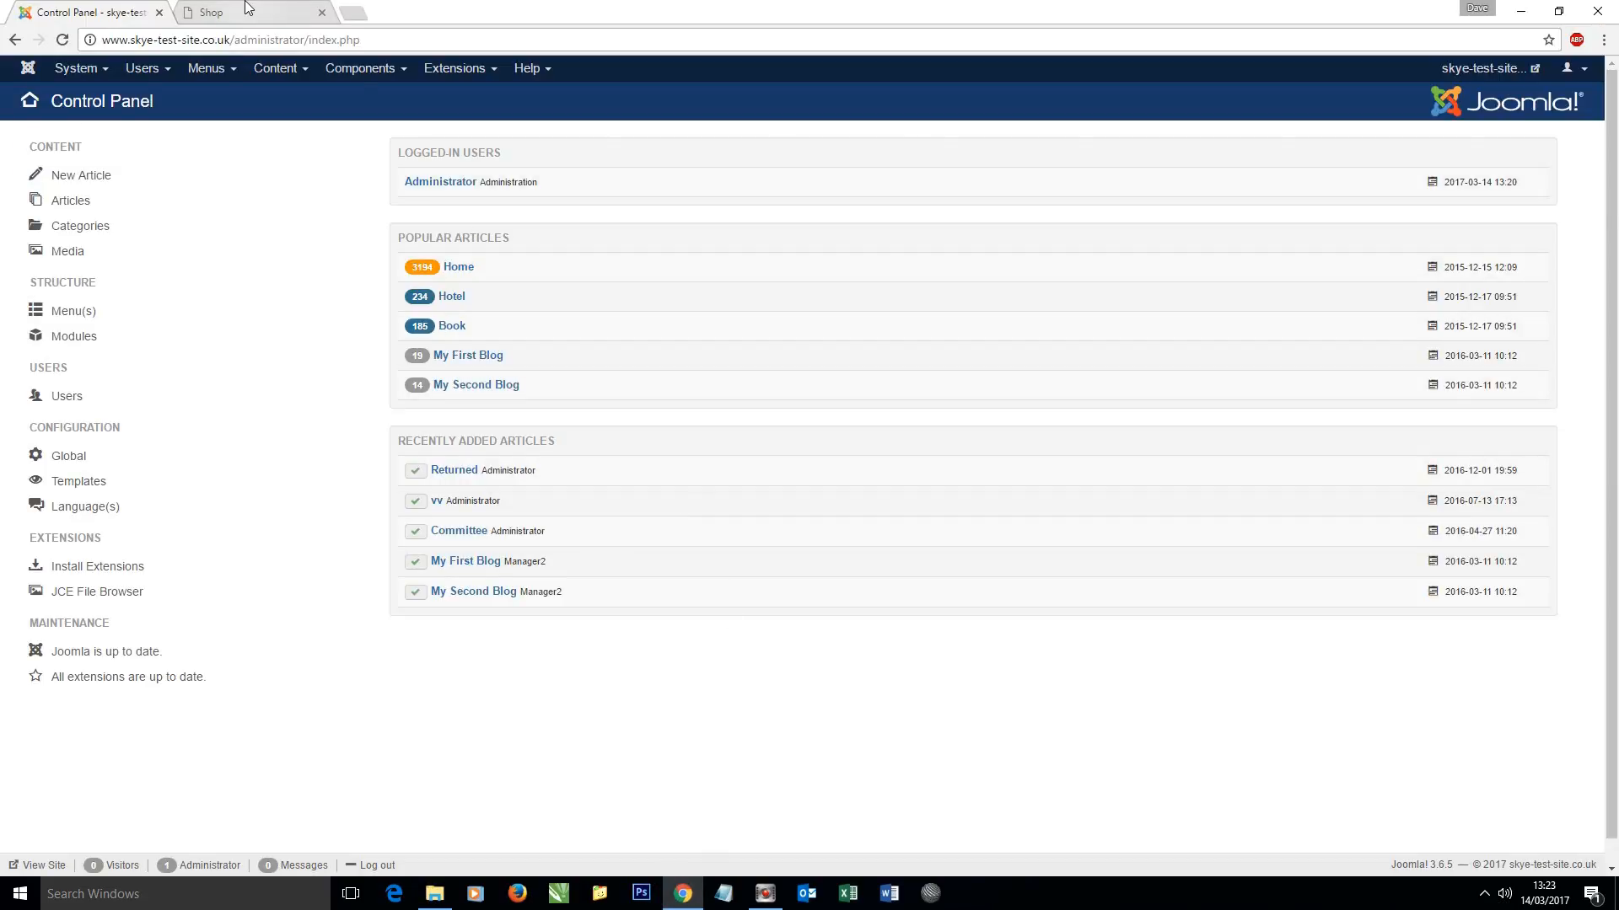
pyautogui.click(282, 11)
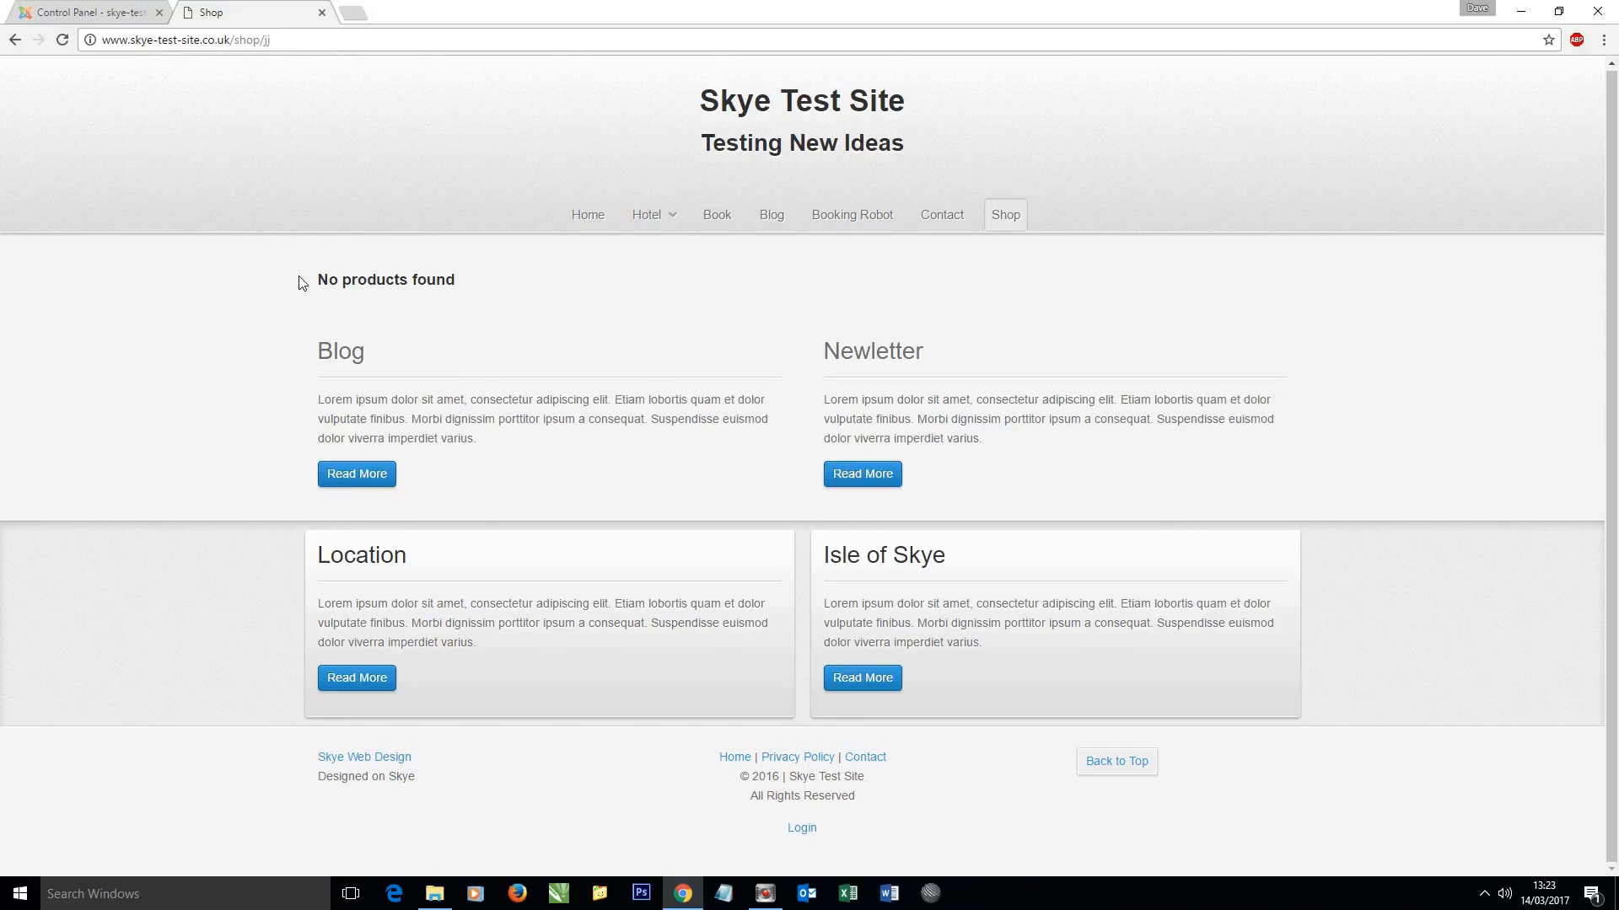
pyautogui.click(1006, 221)
pyautogui.click(108, 8)
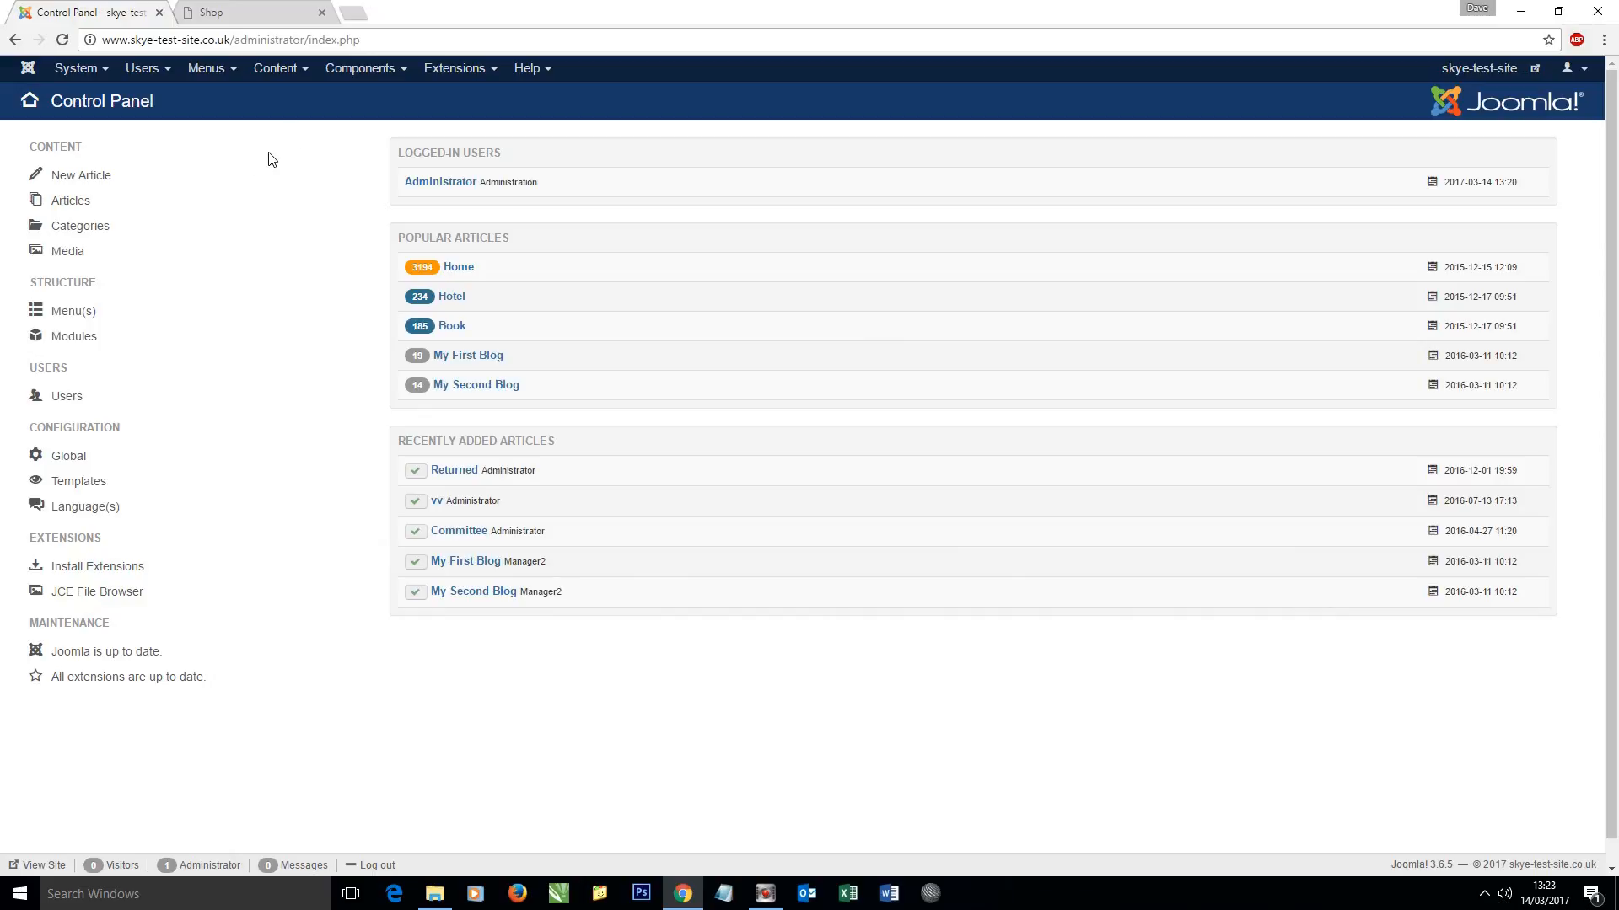
# Open the JooCommerce component and start a new product titled Duck.
pyautogui.click(340, 72)
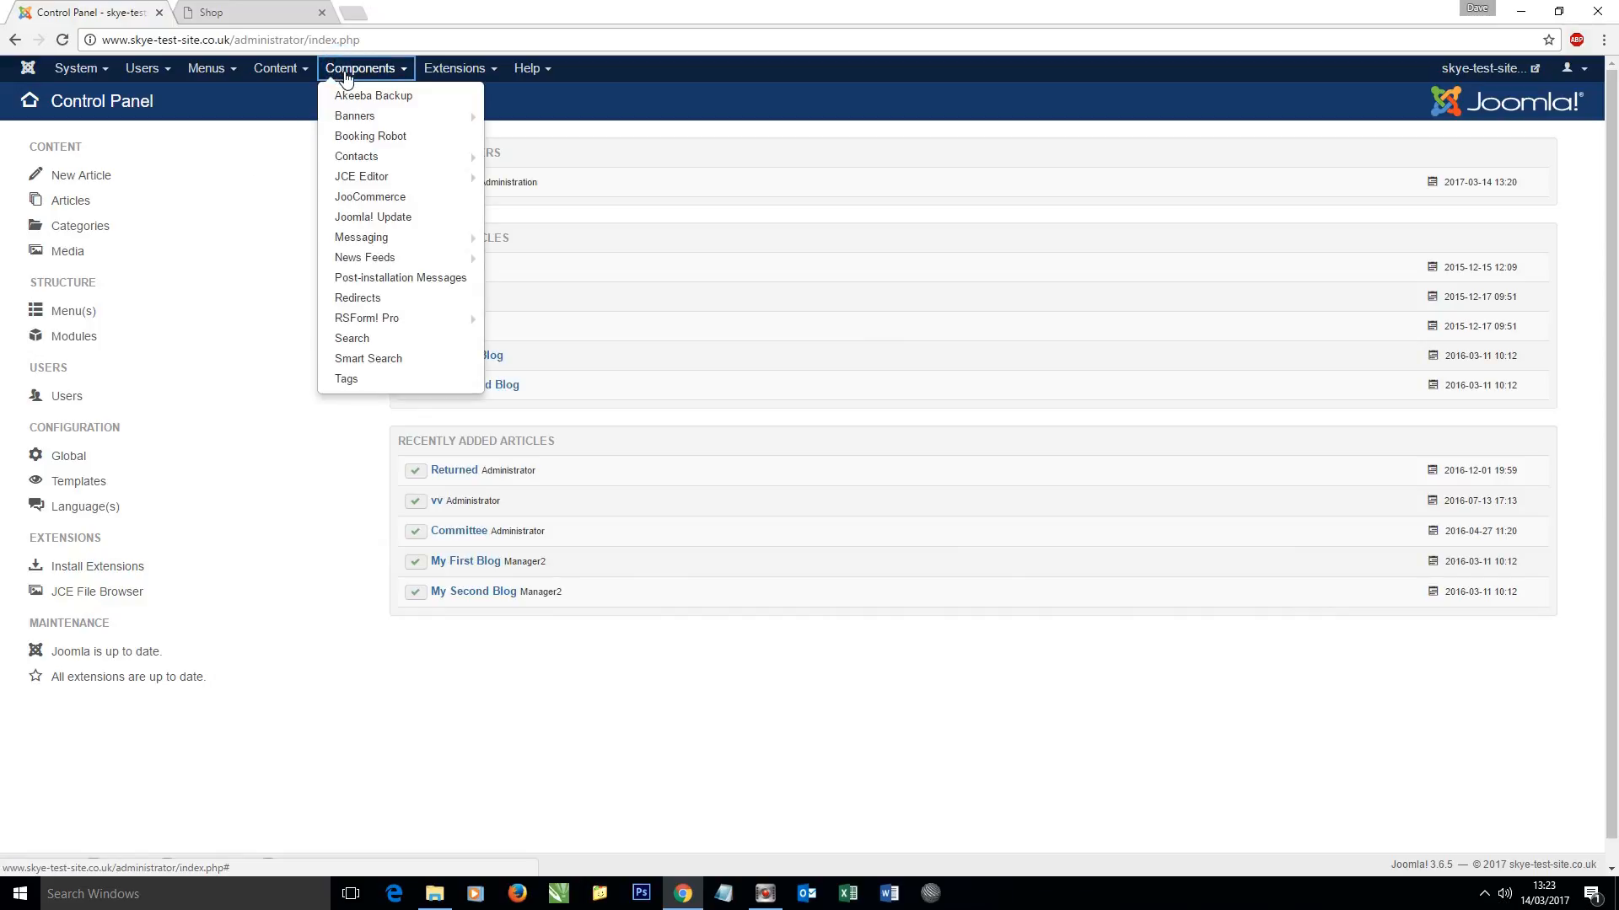
pyautogui.click(383, 198)
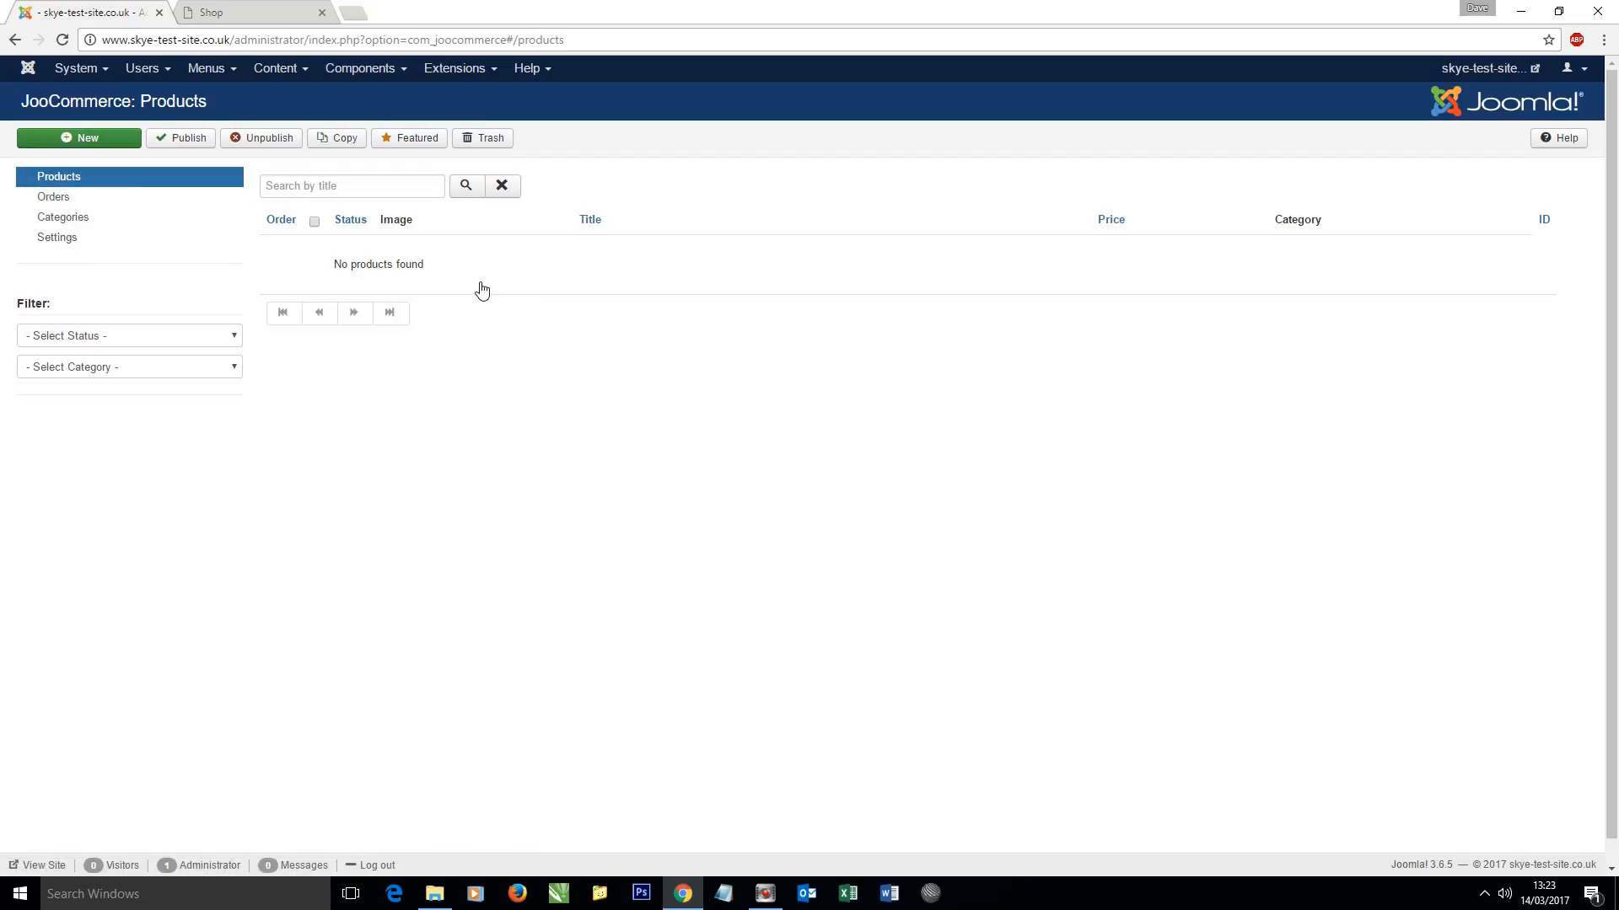
pyautogui.click(126, 137)
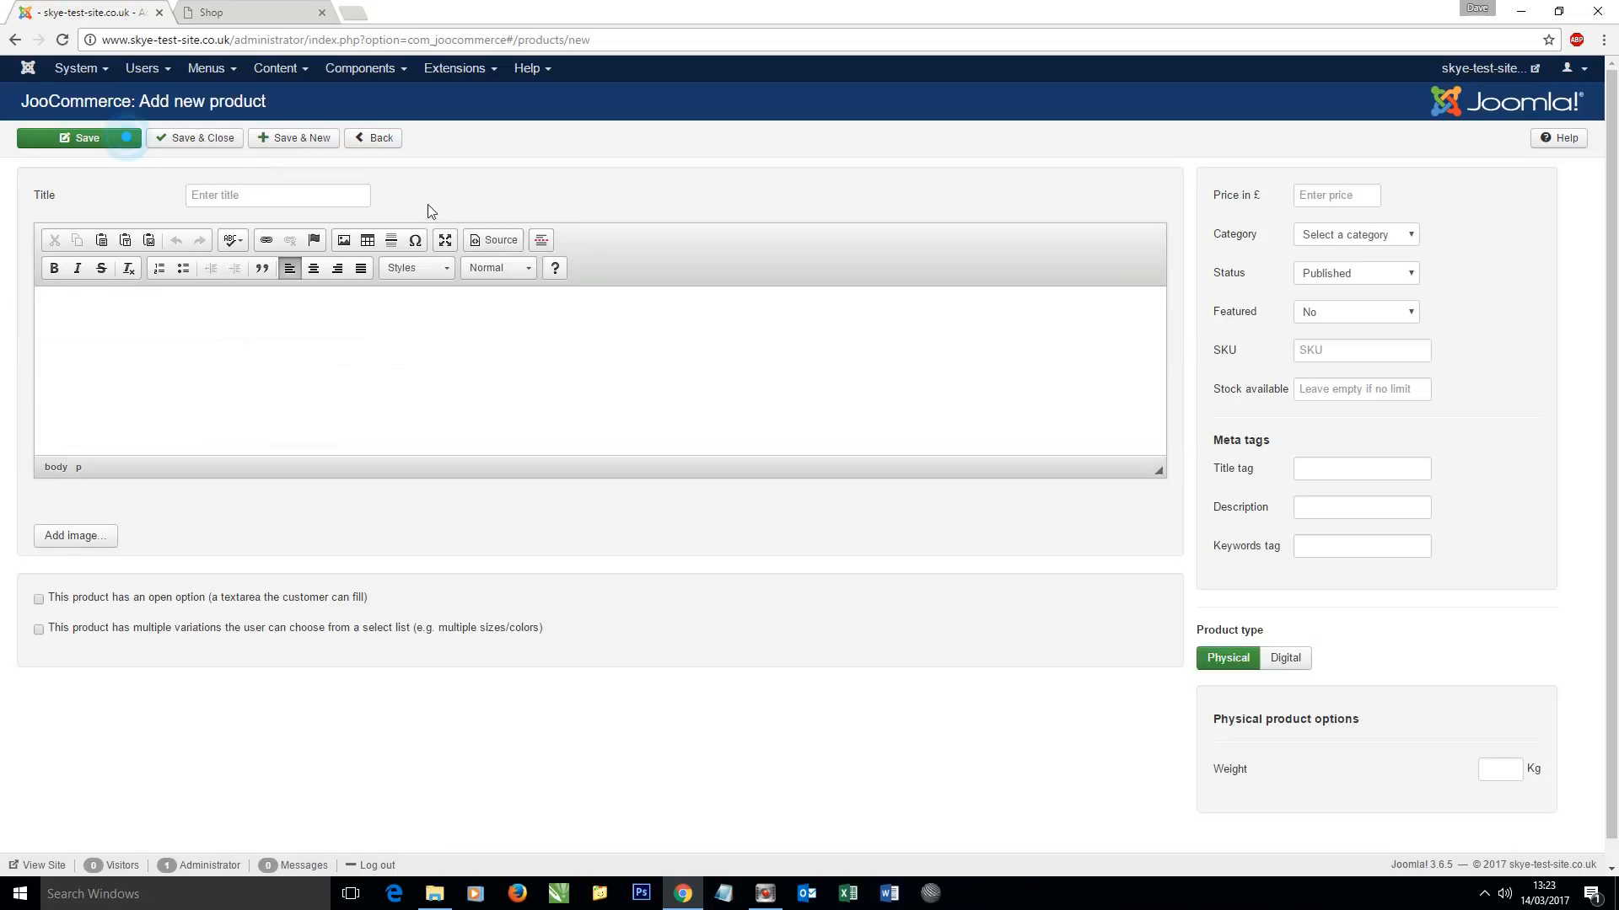
pyautogui.click(223, 193)
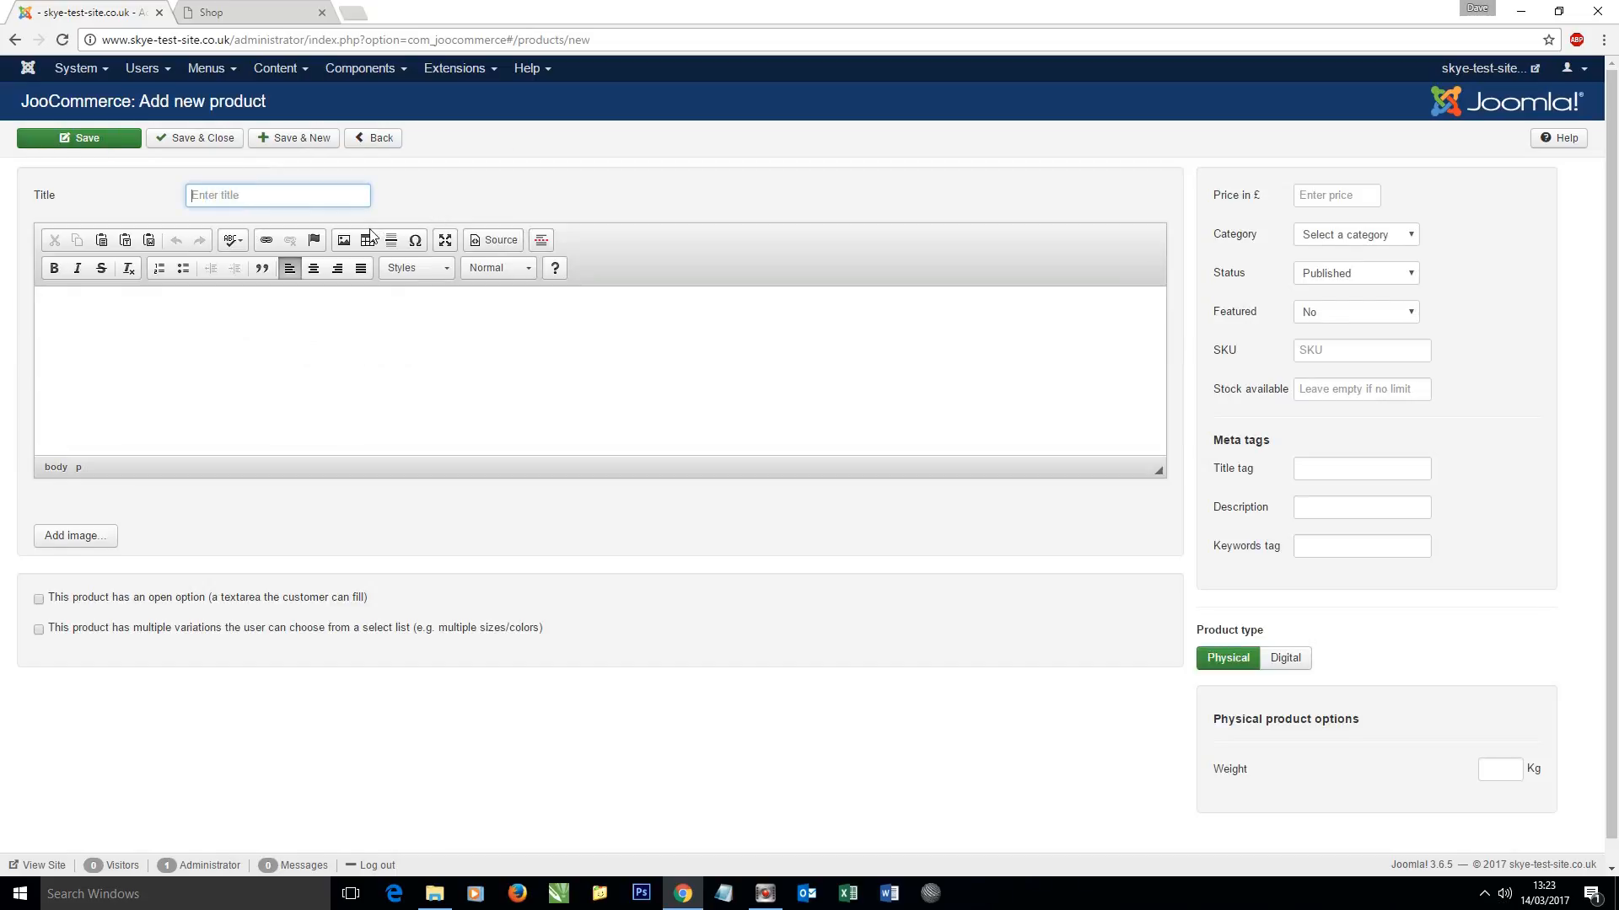
pyautogui.write('Duck')
# Switch to File Explorer, open the Text file in the Product folder and copy its entire contents.
pyautogui.click(434, 894)
pyautogui.doubleClick(552, 122)
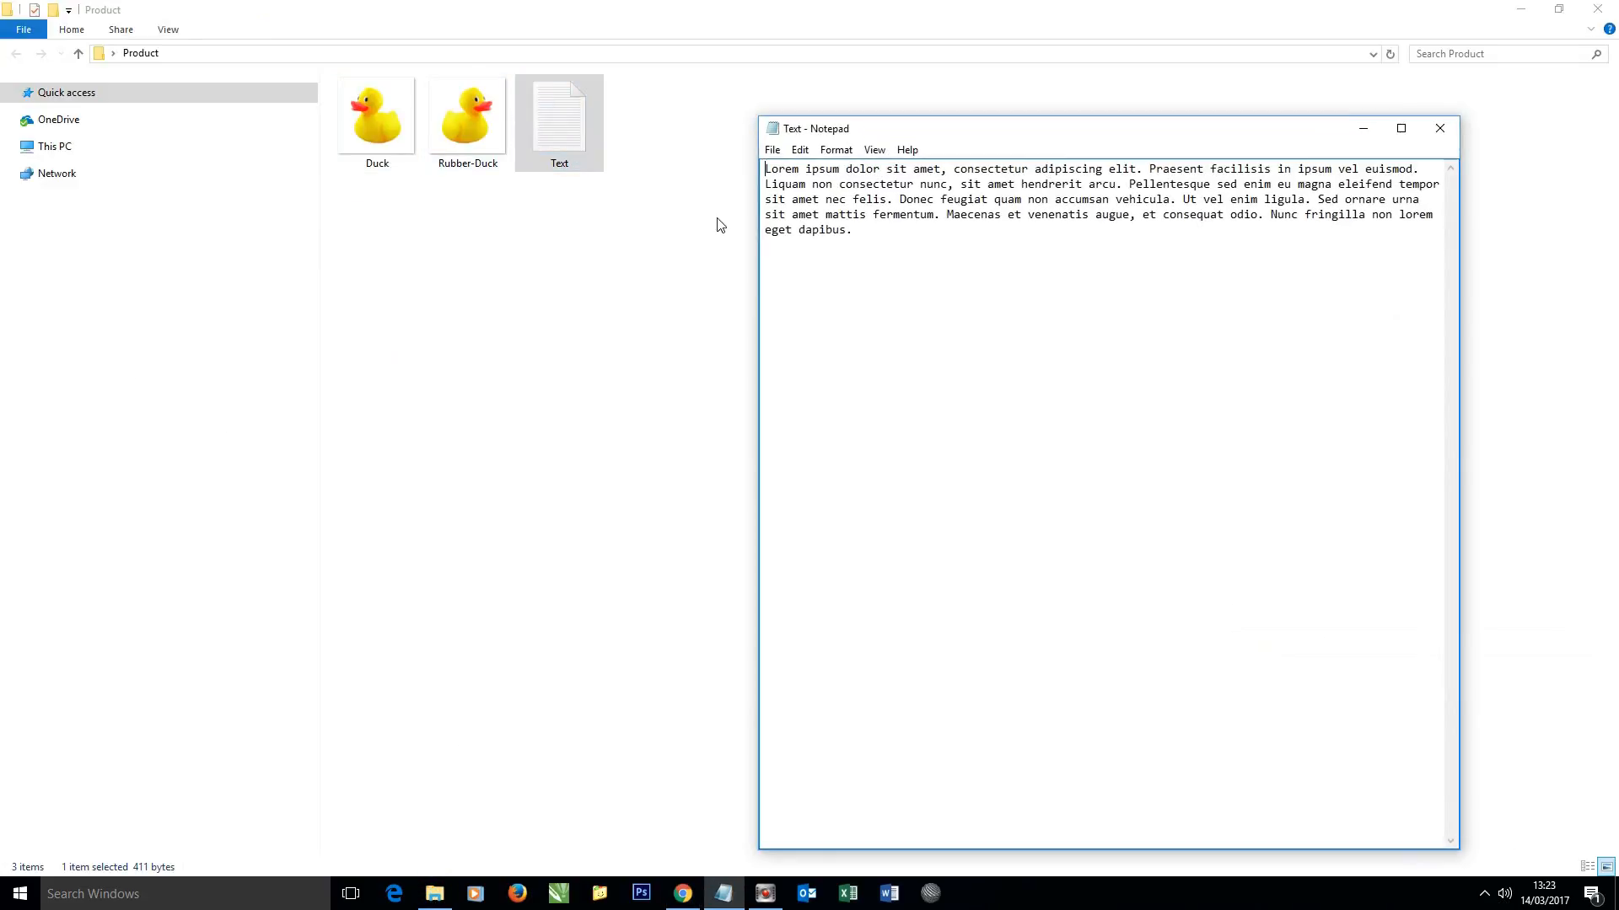
pyautogui.moveTo(870, 230); pyautogui.dragTo(768, 169)
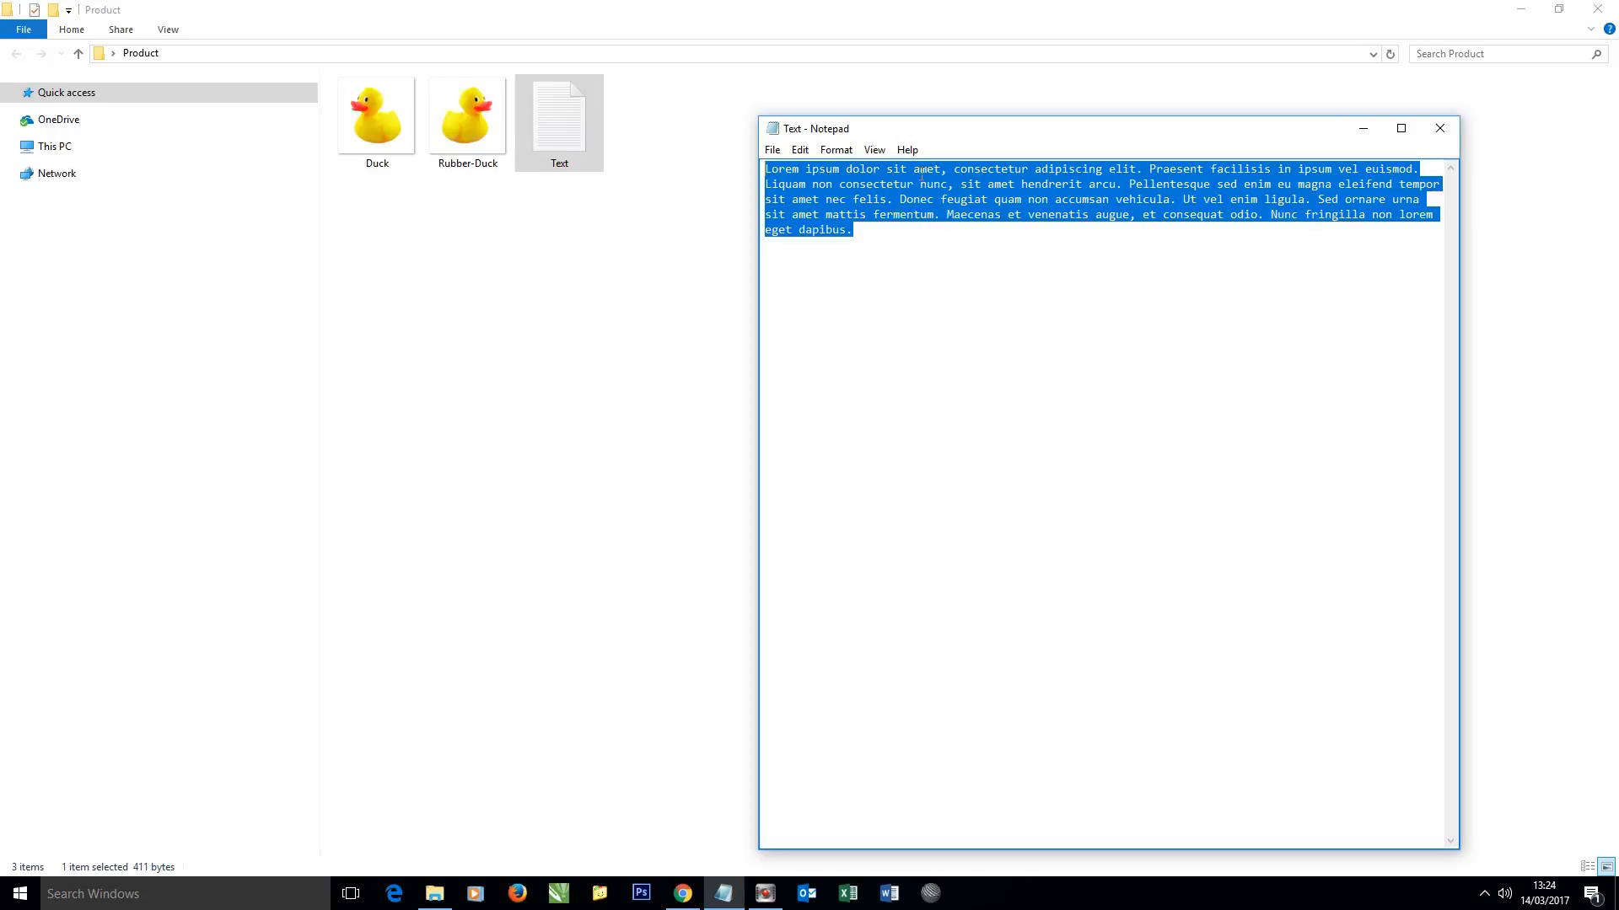
pyautogui.click(913, 239)
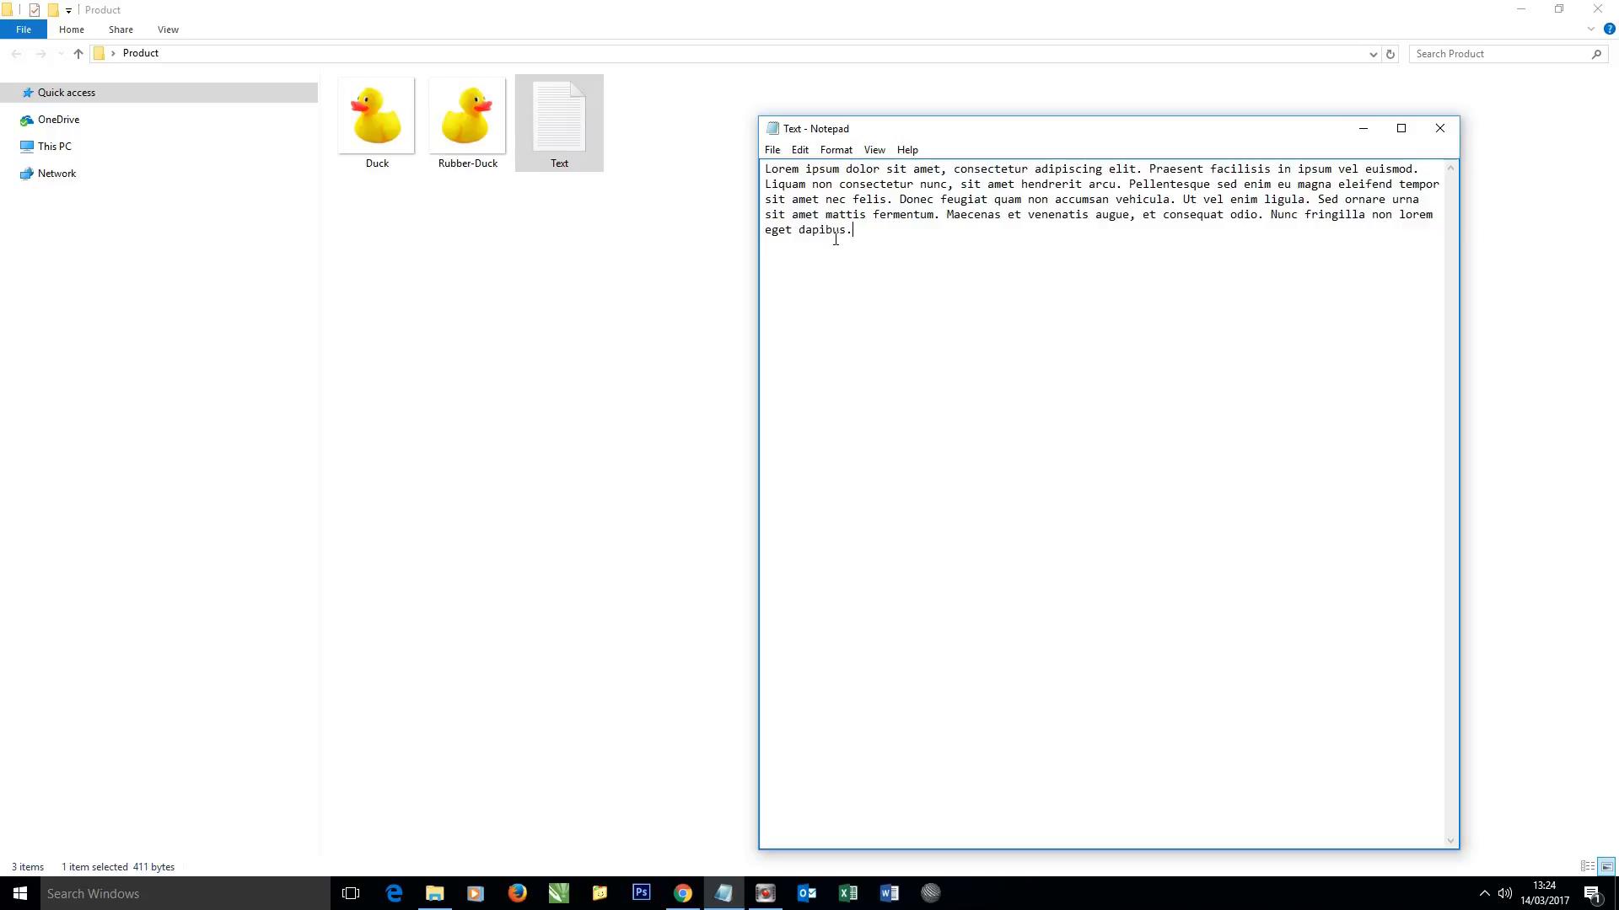
pyautogui.moveTo(771, 173); pyautogui.dragTo(1407, 175)
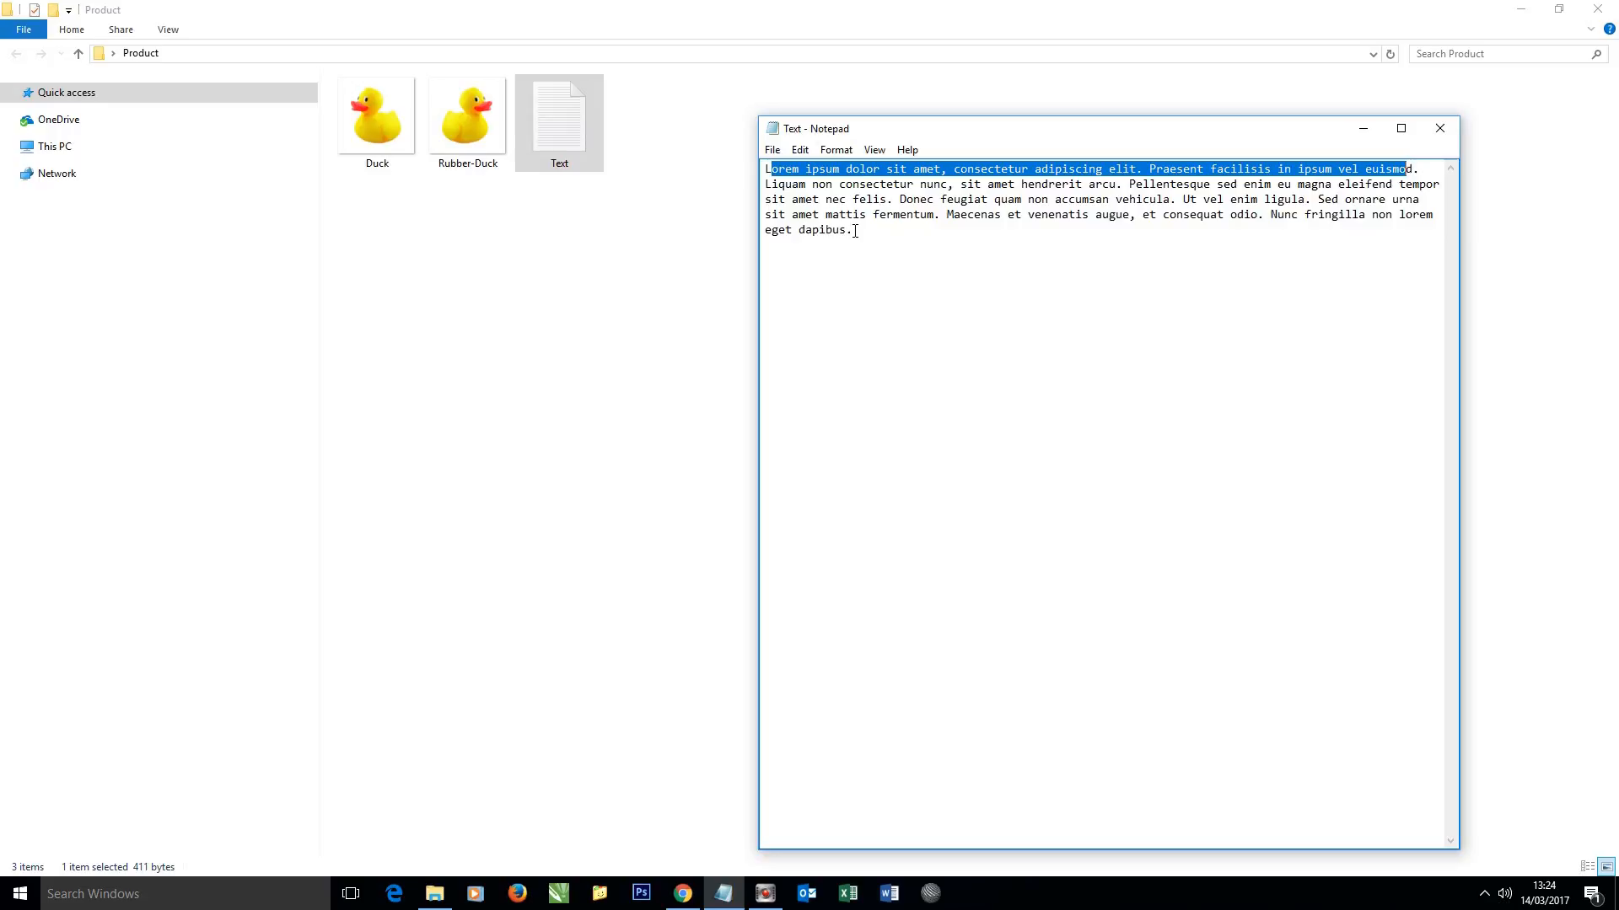
pyautogui.moveTo(855, 230); pyautogui.dragTo(762, 177)
pyautogui.click(893, 230)
pyautogui.moveTo(859, 235); pyautogui.dragTo(768, 170)
pyautogui.hotkey('ctrl', 'c')
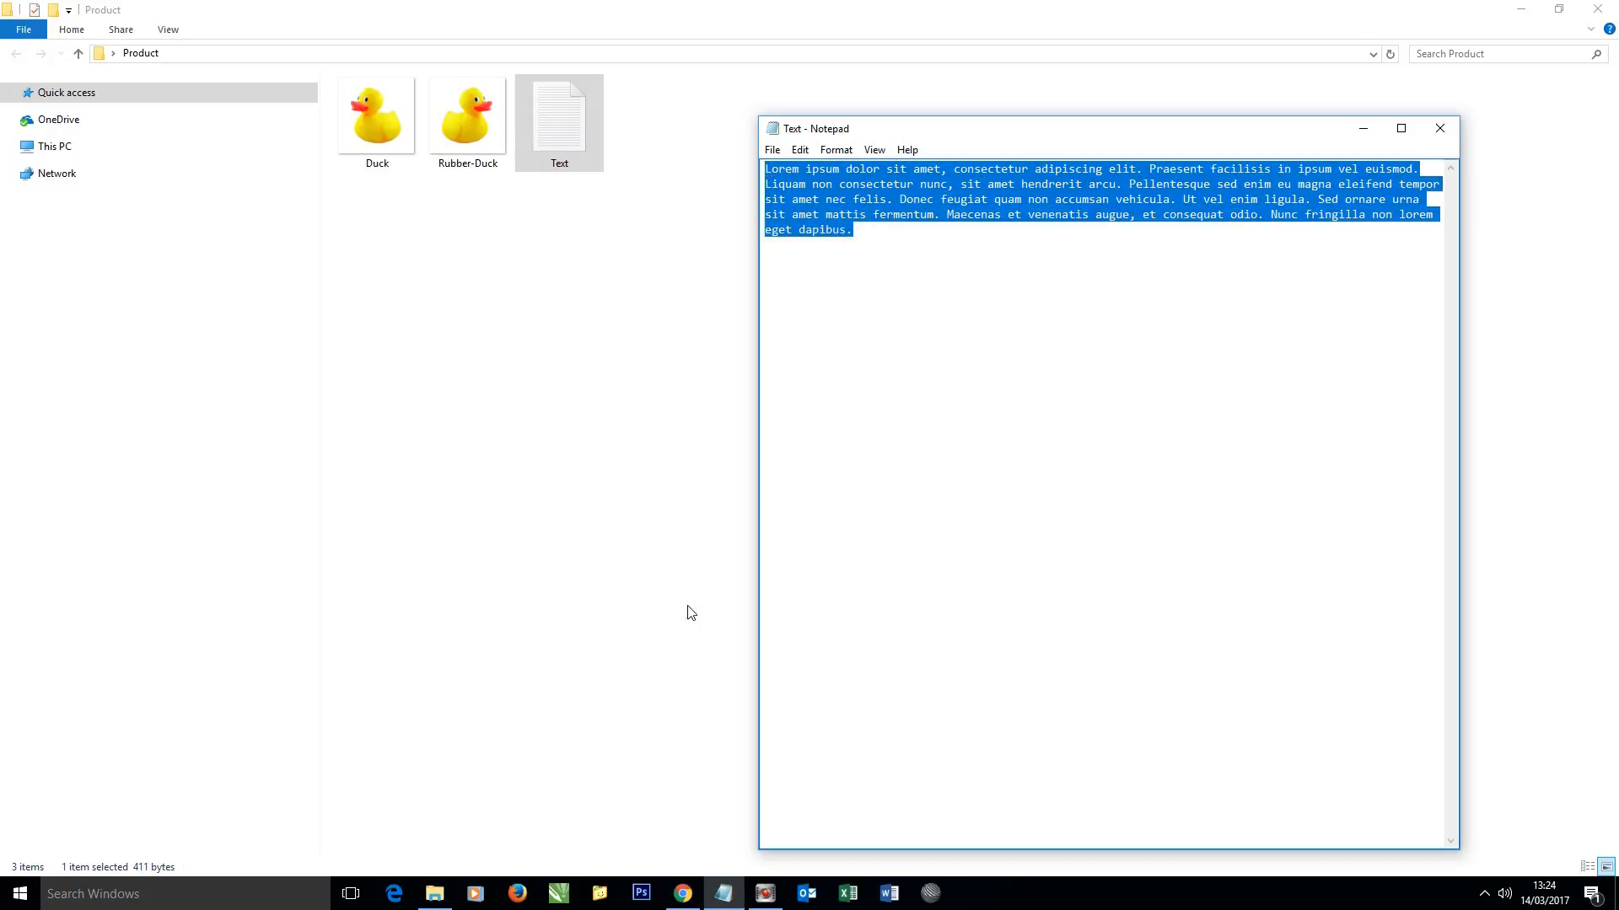
# Switch back to Chrome, paste the copied text as the product description and start a new paragraph after the sentence ending "vel euismod.".
pyautogui.click(683, 893)
pyautogui.click(245, 384)
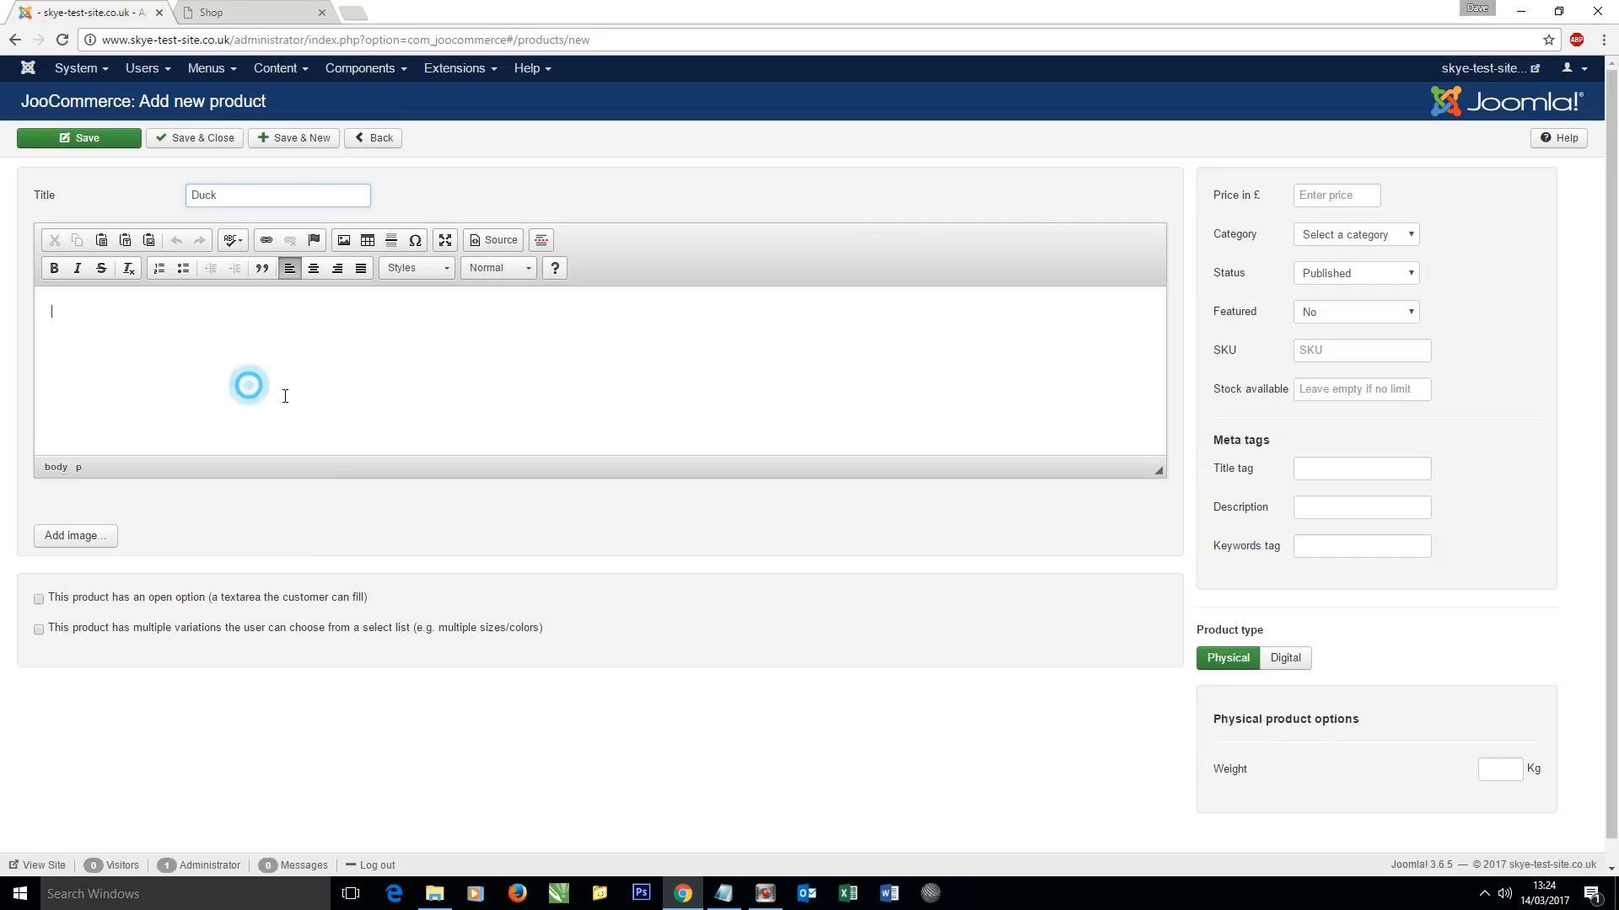
pyautogui.hotkey('ctrl', 'v')
pyautogui.click(531, 312)
pyautogui.press('Delete')
pyautogui.press('Return')
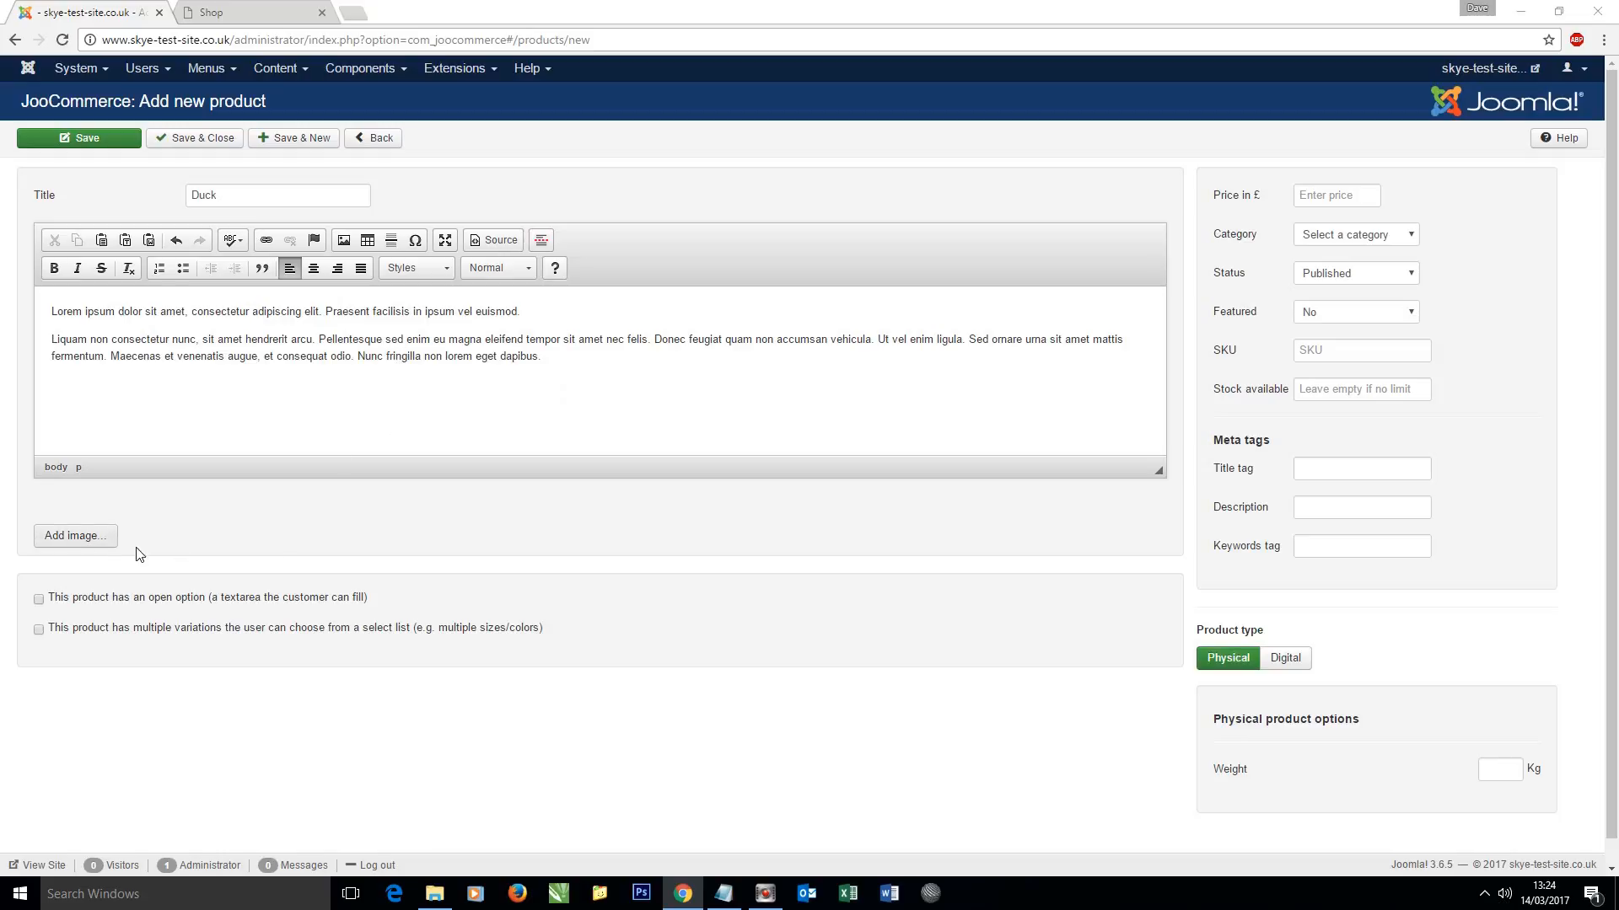
# Add the Duck image from the Product folder on the Desktop to the product.
pyautogui.click(96, 541)
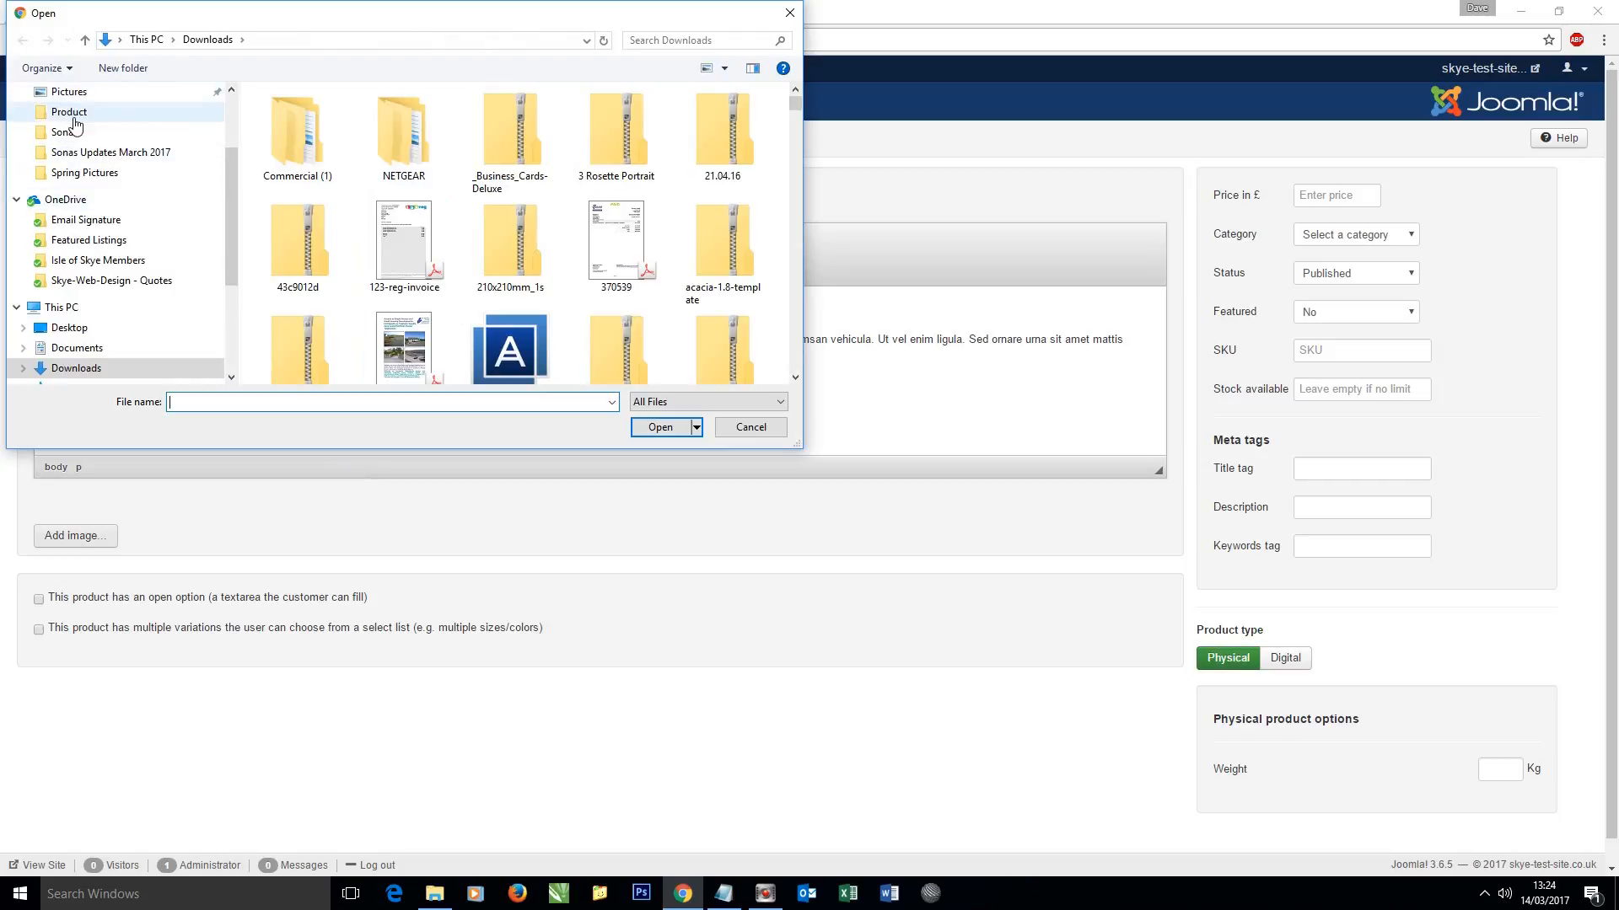
pyautogui.scroll(1, 121, 240)
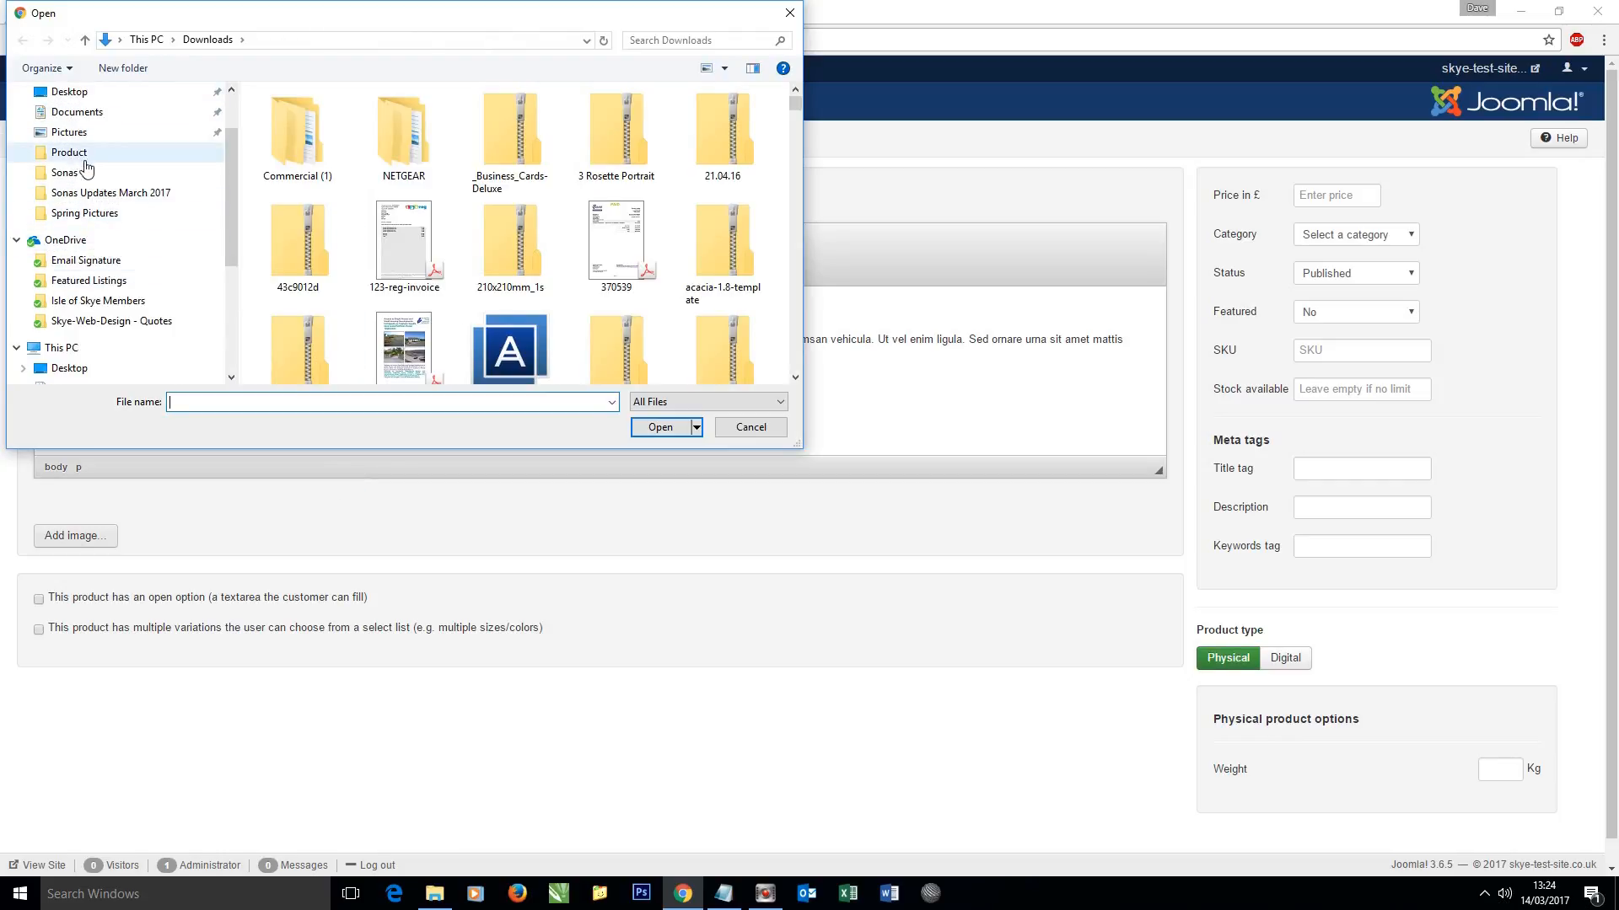
pyautogui.click(67, 93)
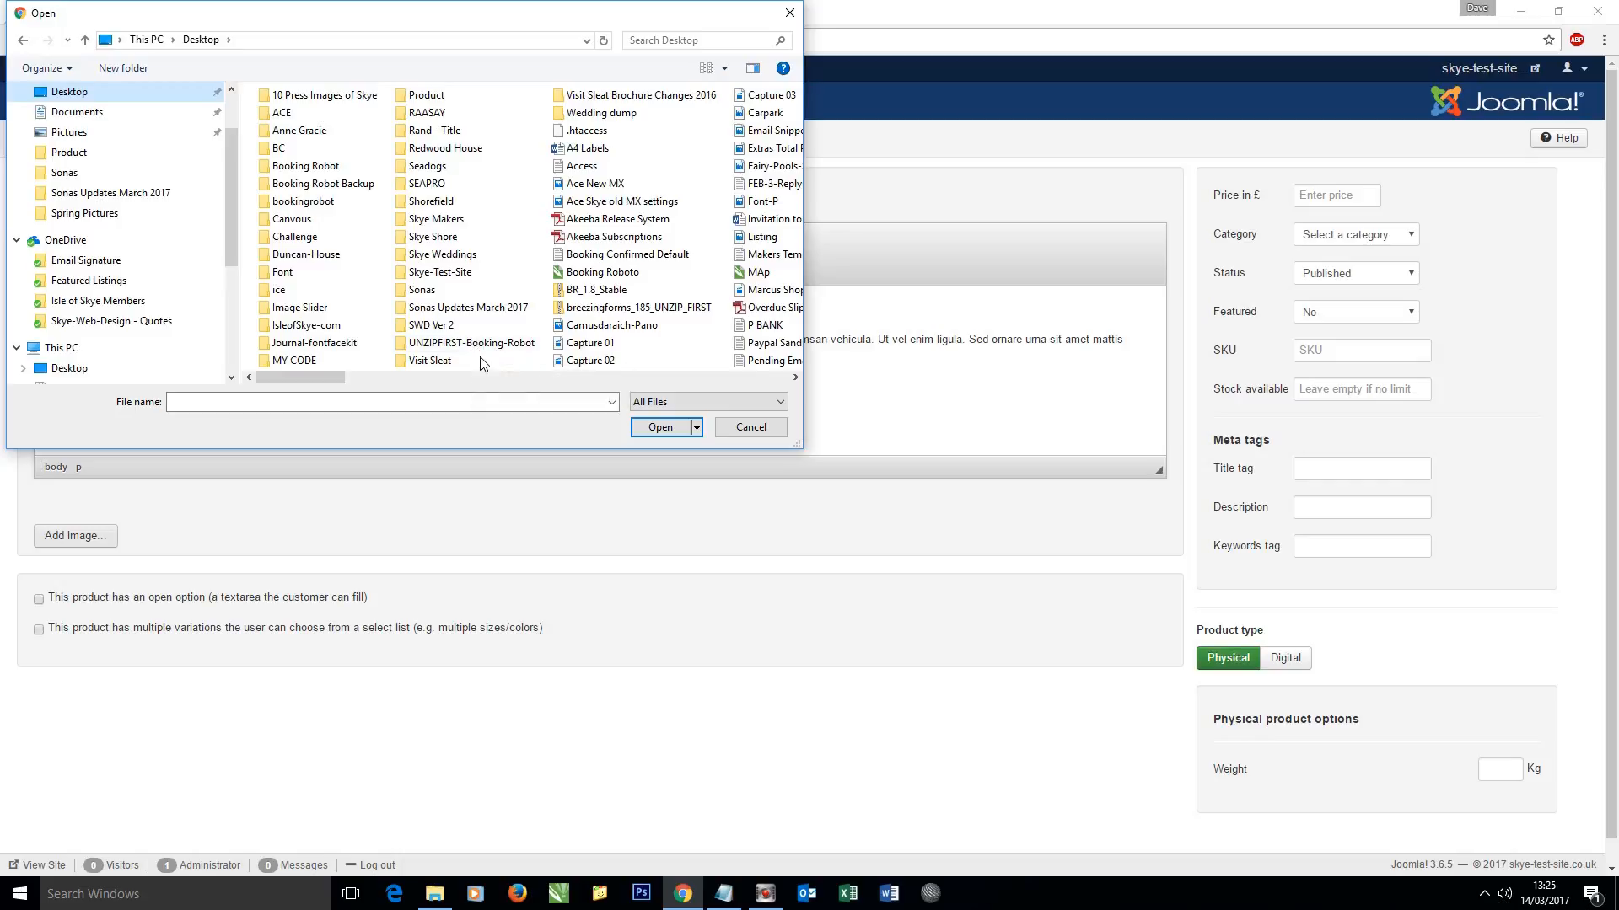
pyautogui.doubleClick(425, 95)
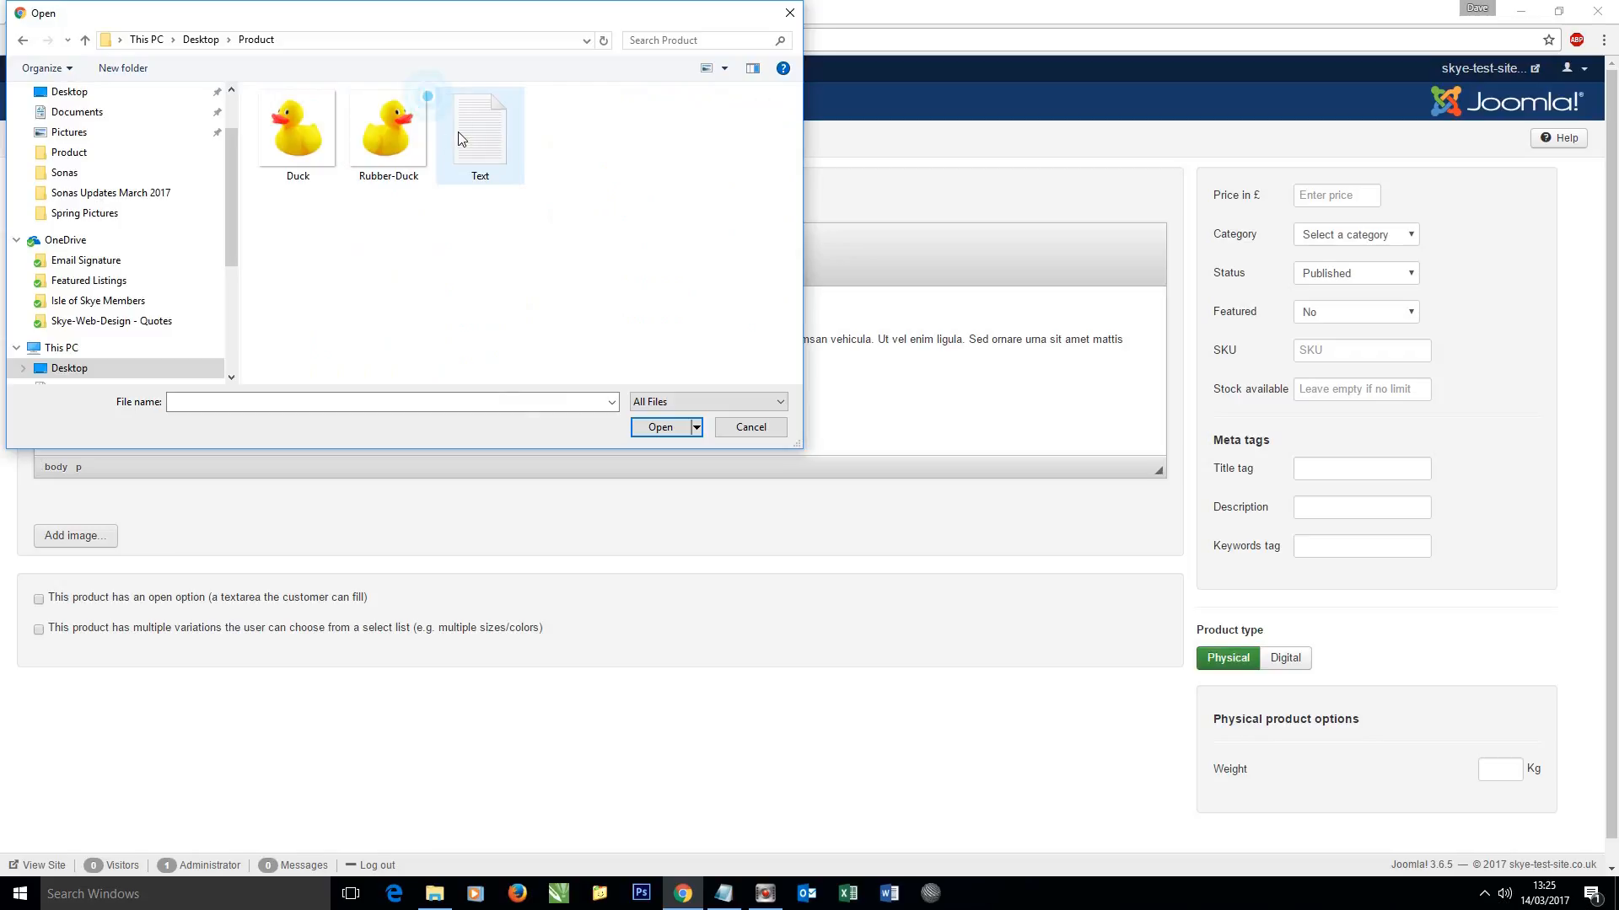
pyautogui.click(312, 158)
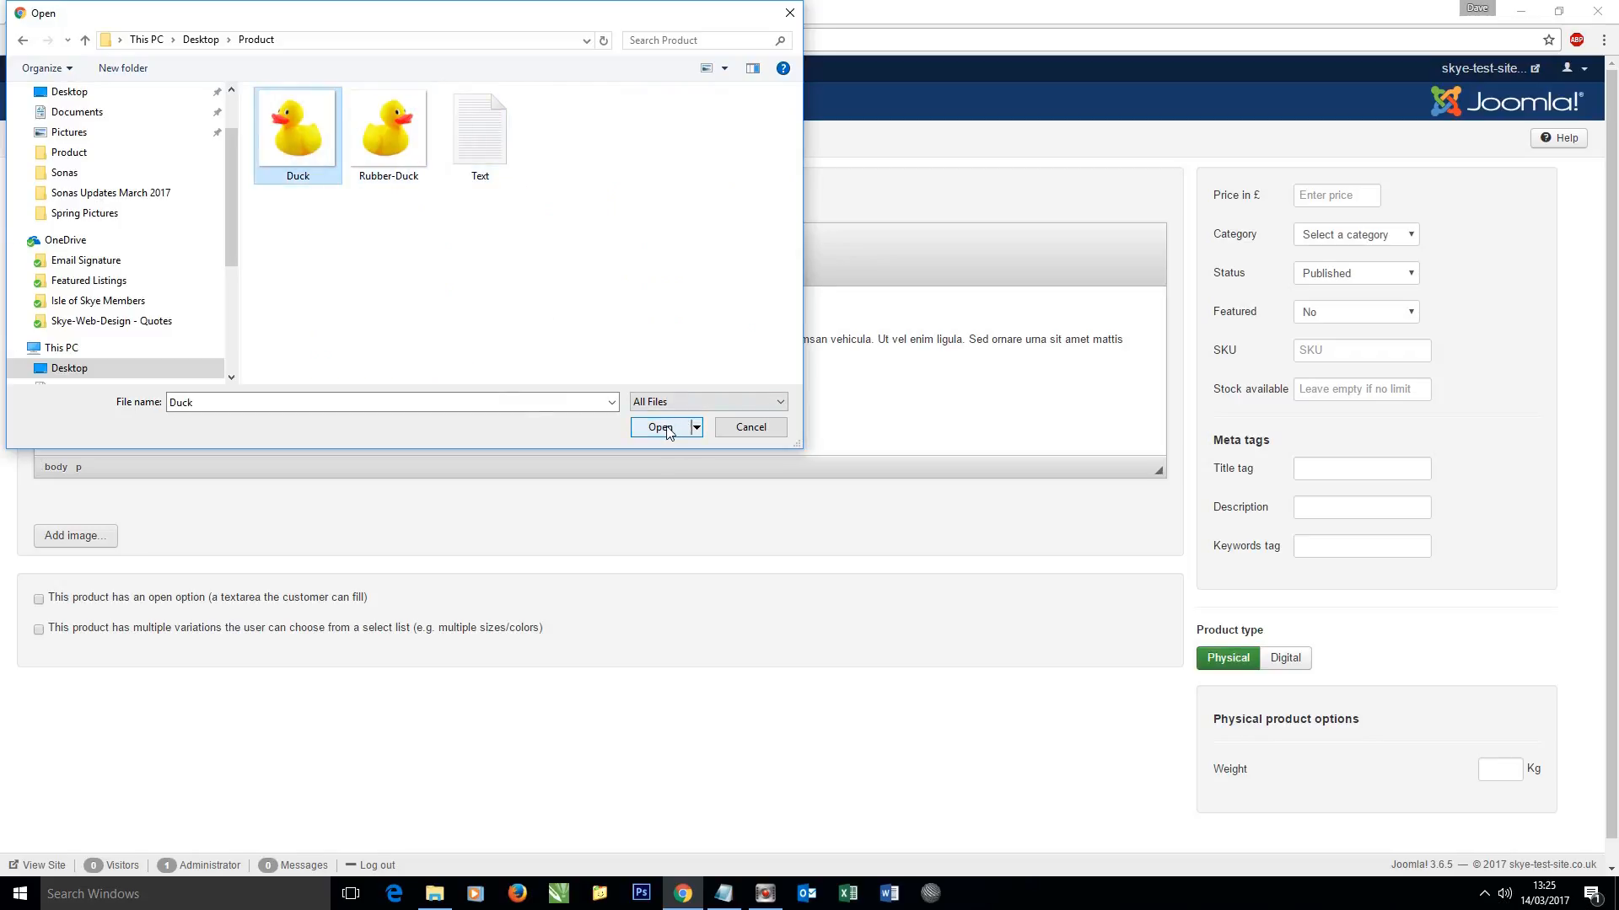
pyautogui.click(662, 428)
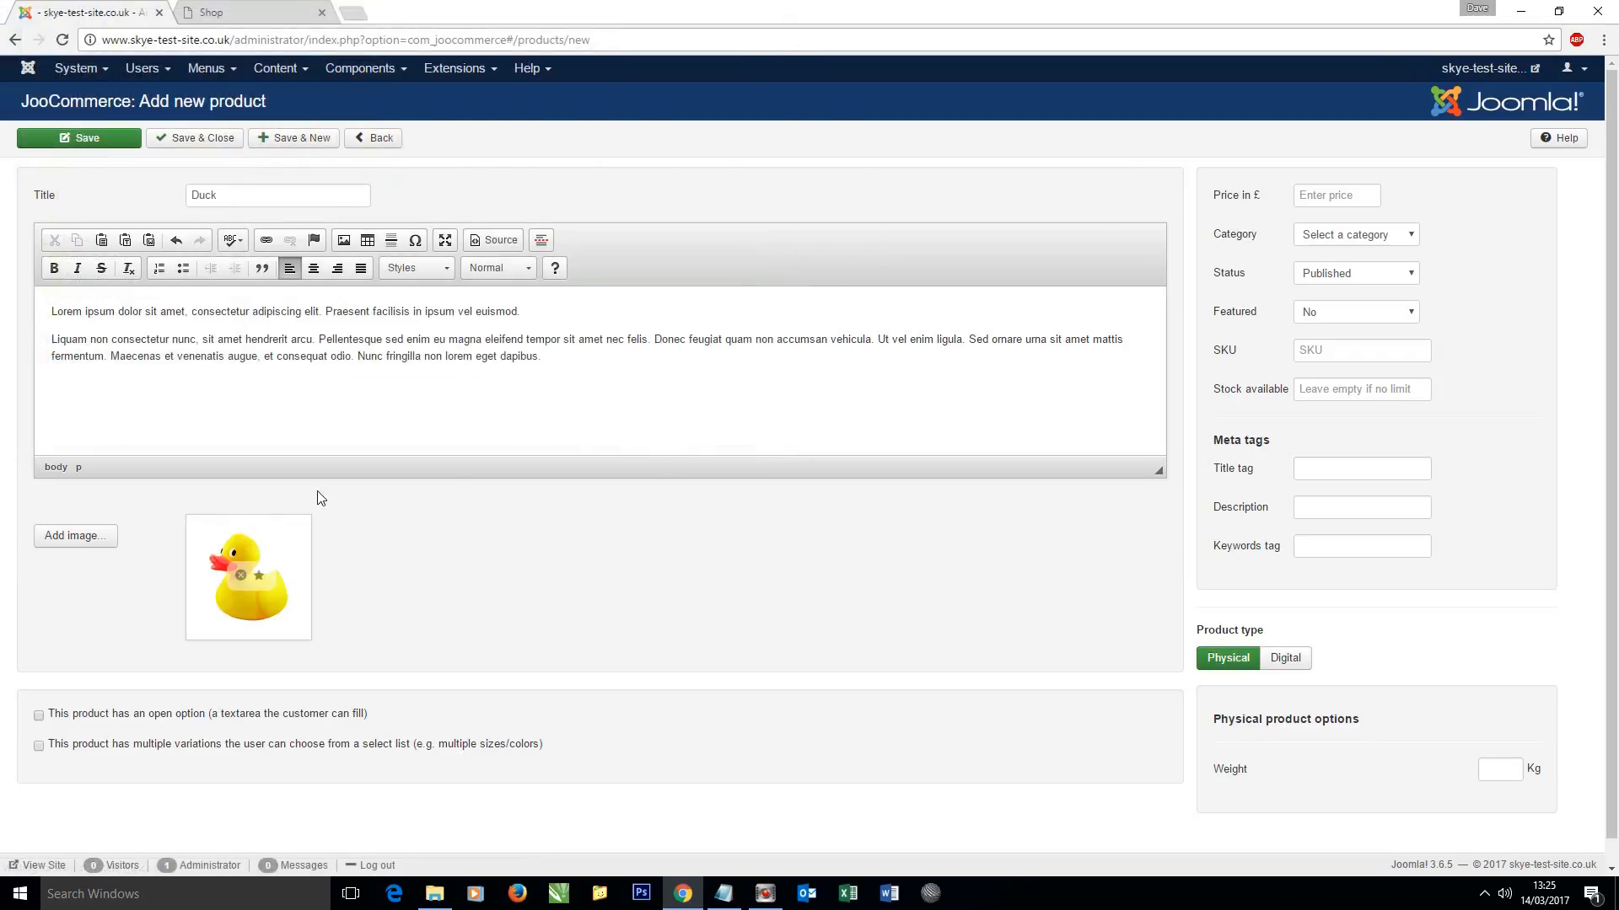
# Add the Rubber-Duck image from the Product folder as the product's second image.
pyautogui.click(80, 535)
pyautogui.click(386, 128)
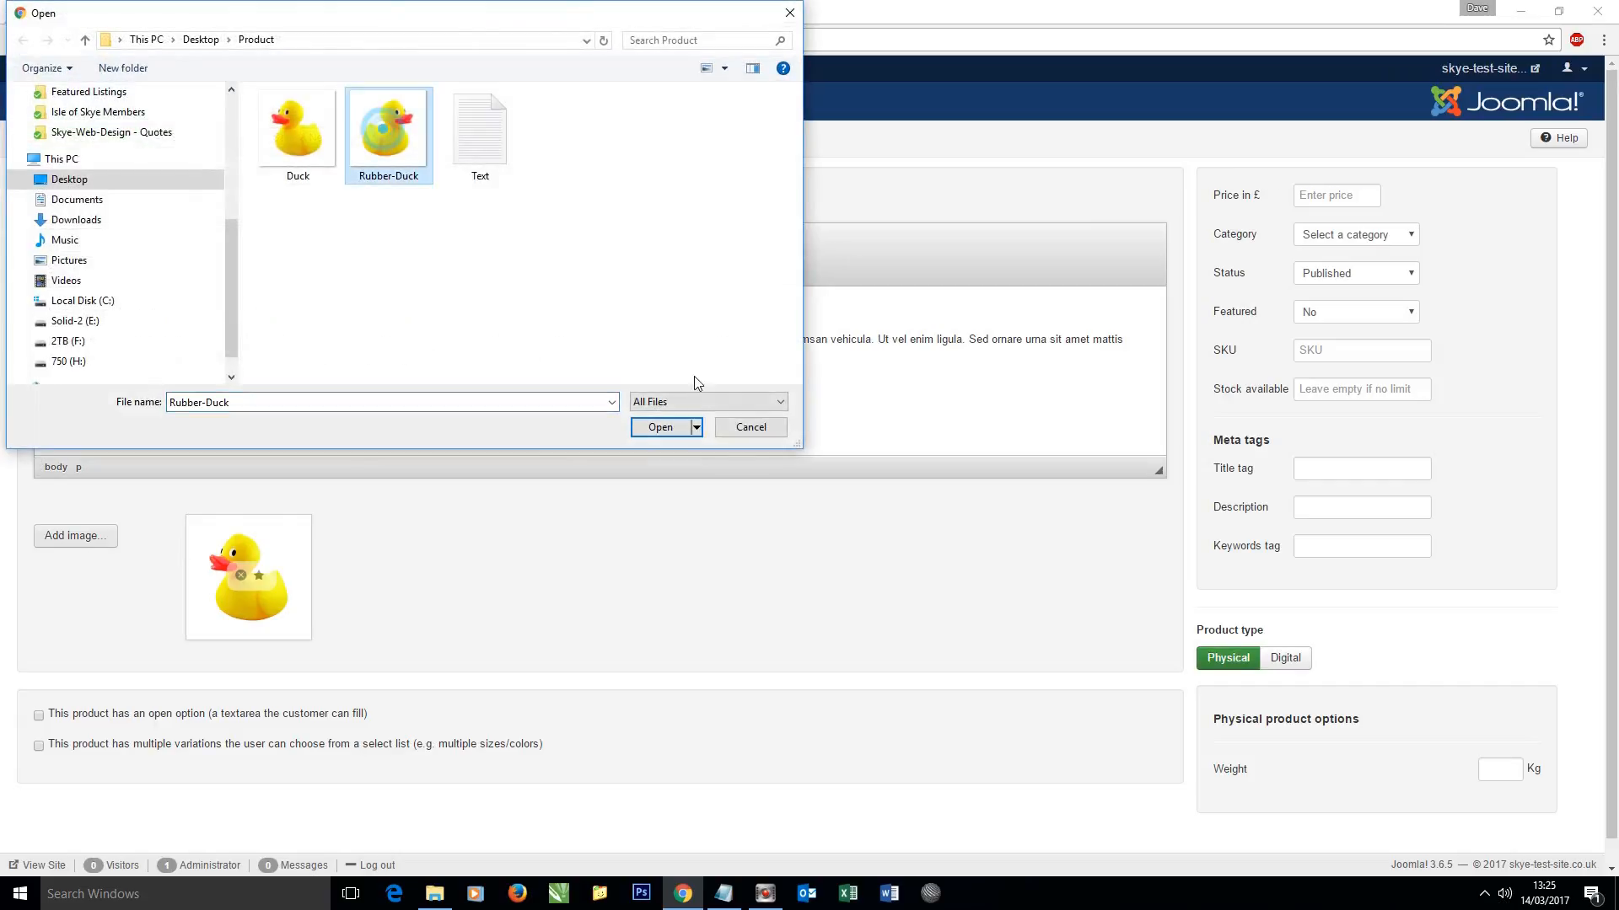
pyautogui.click(675, 432)
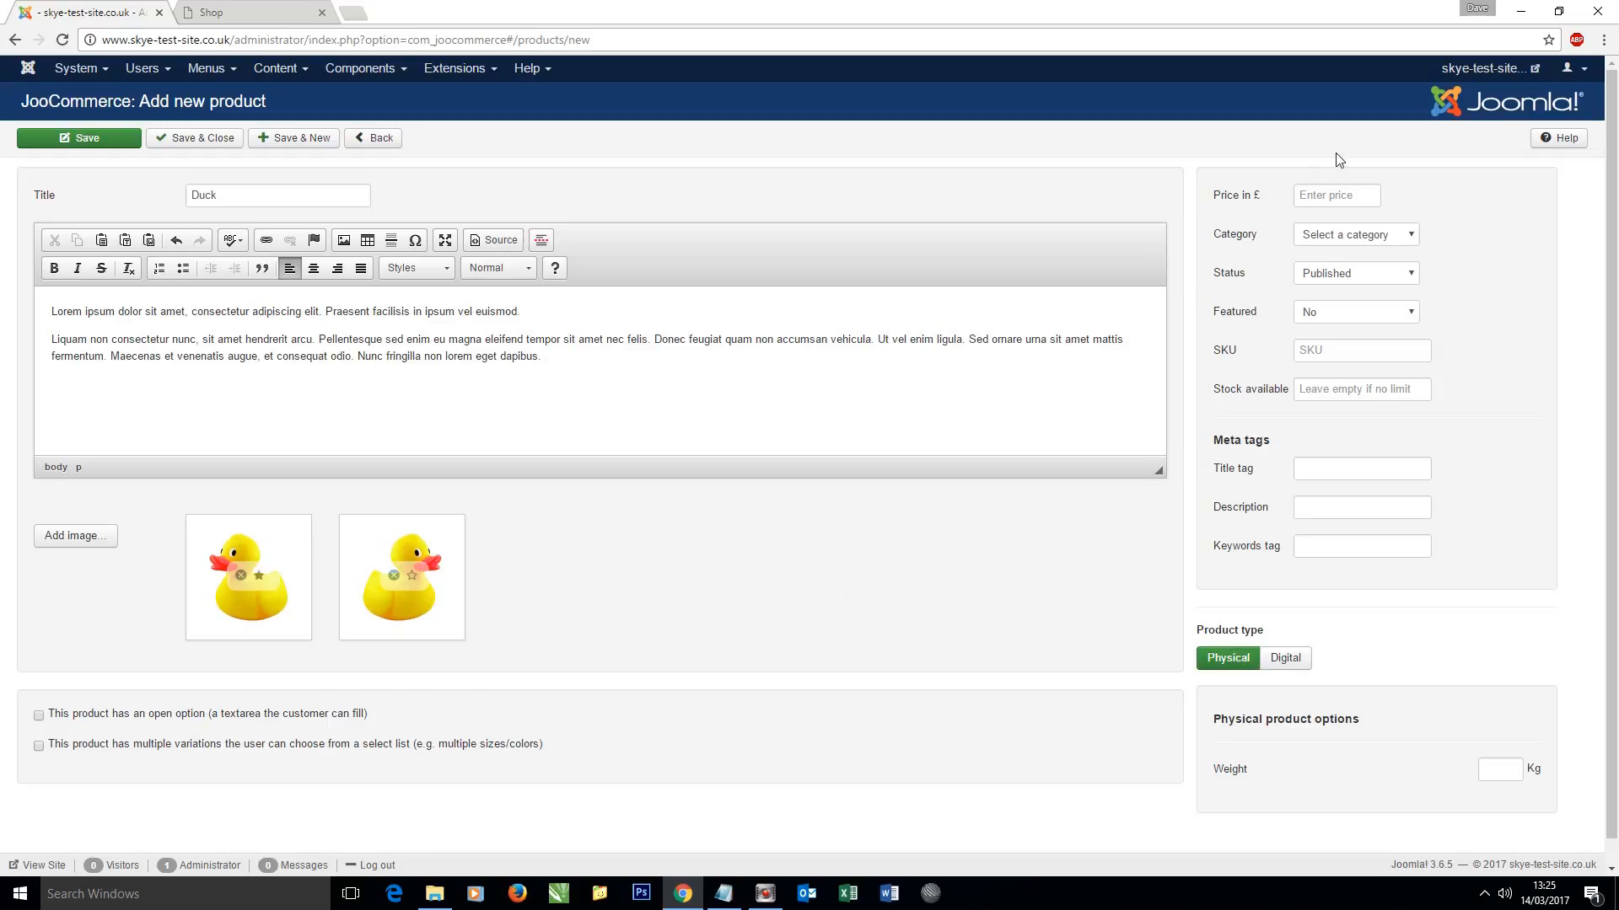
# Set the product's price to £10.00 and its category to Toys.
pyautogui.click(1327, 197)
pyautogui.write('10')
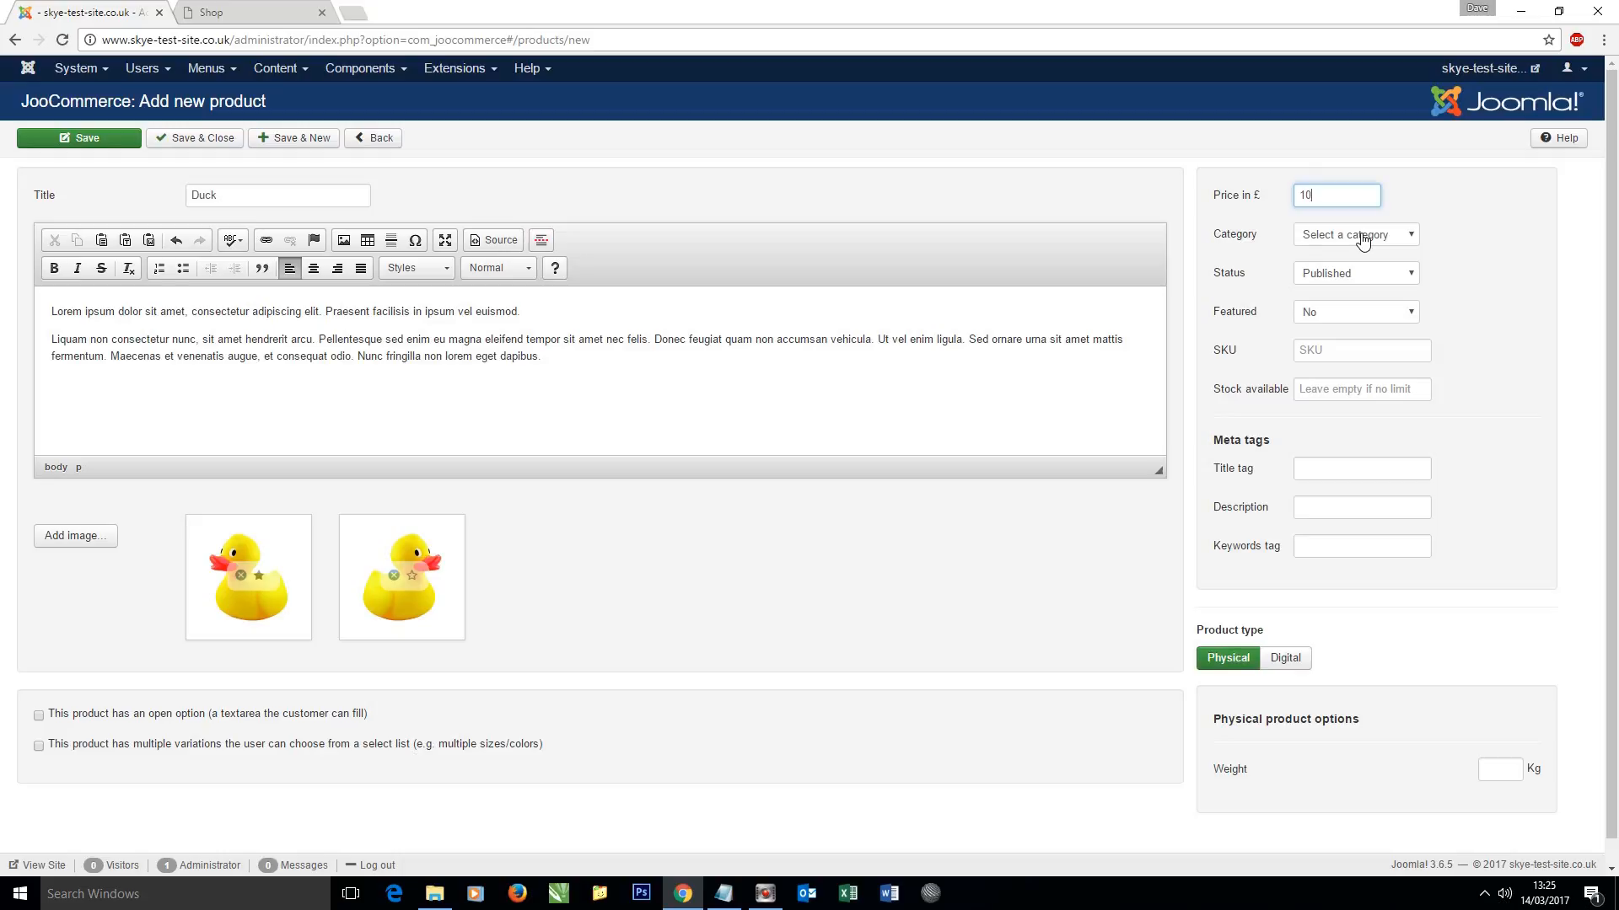
pyautogui.write('0000')
pyautogui.click(1360, 240)
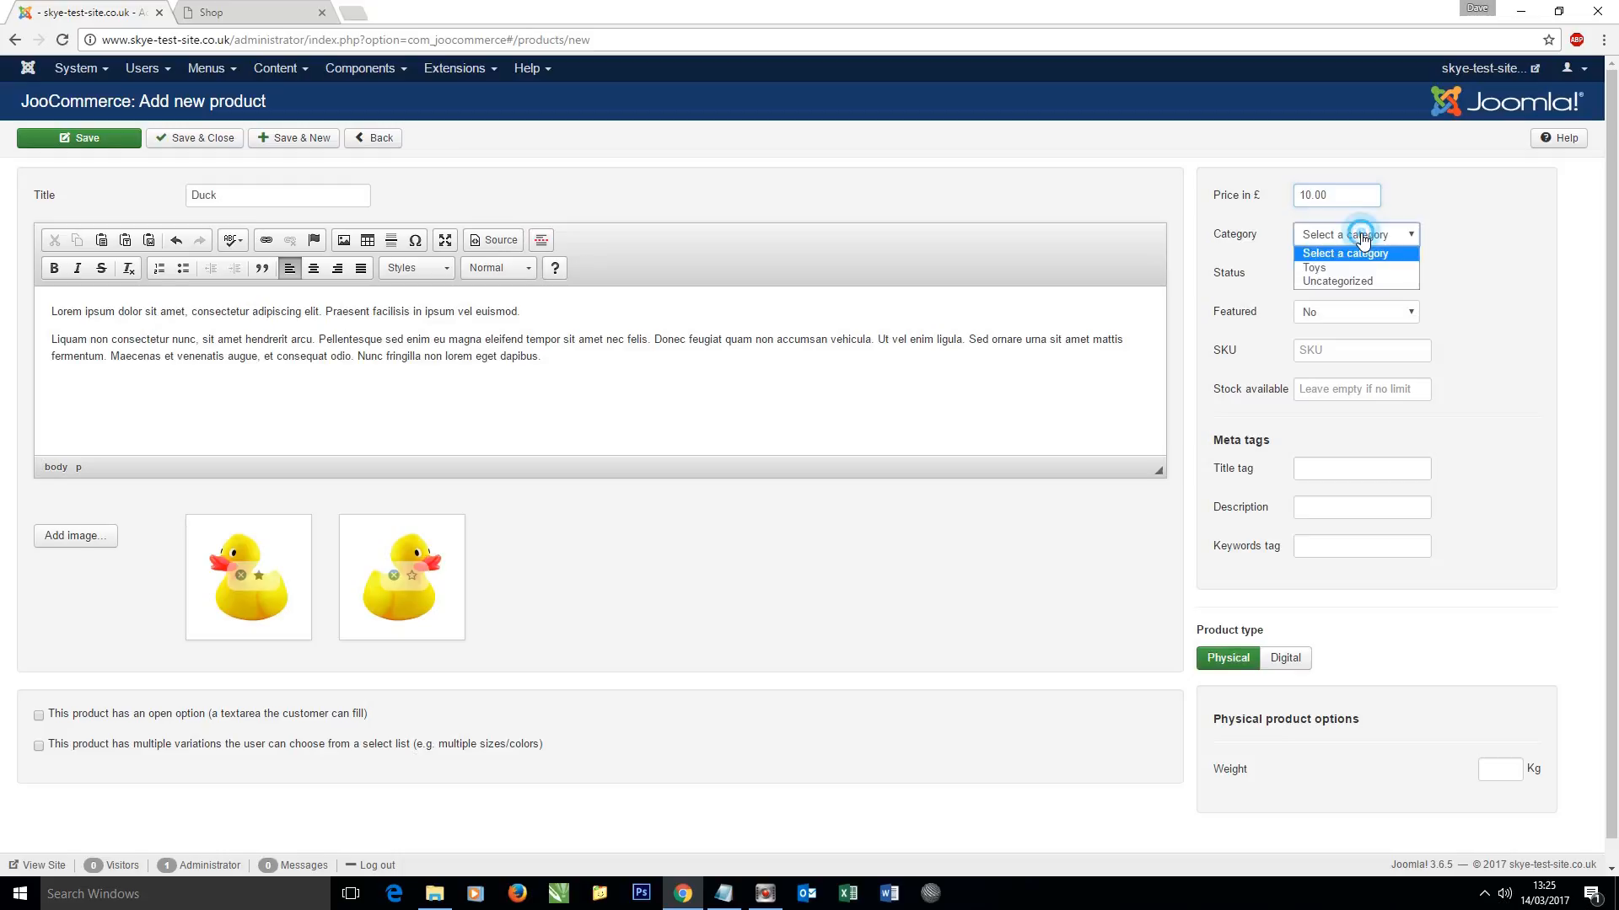
pyautogui.click(1341, 269)
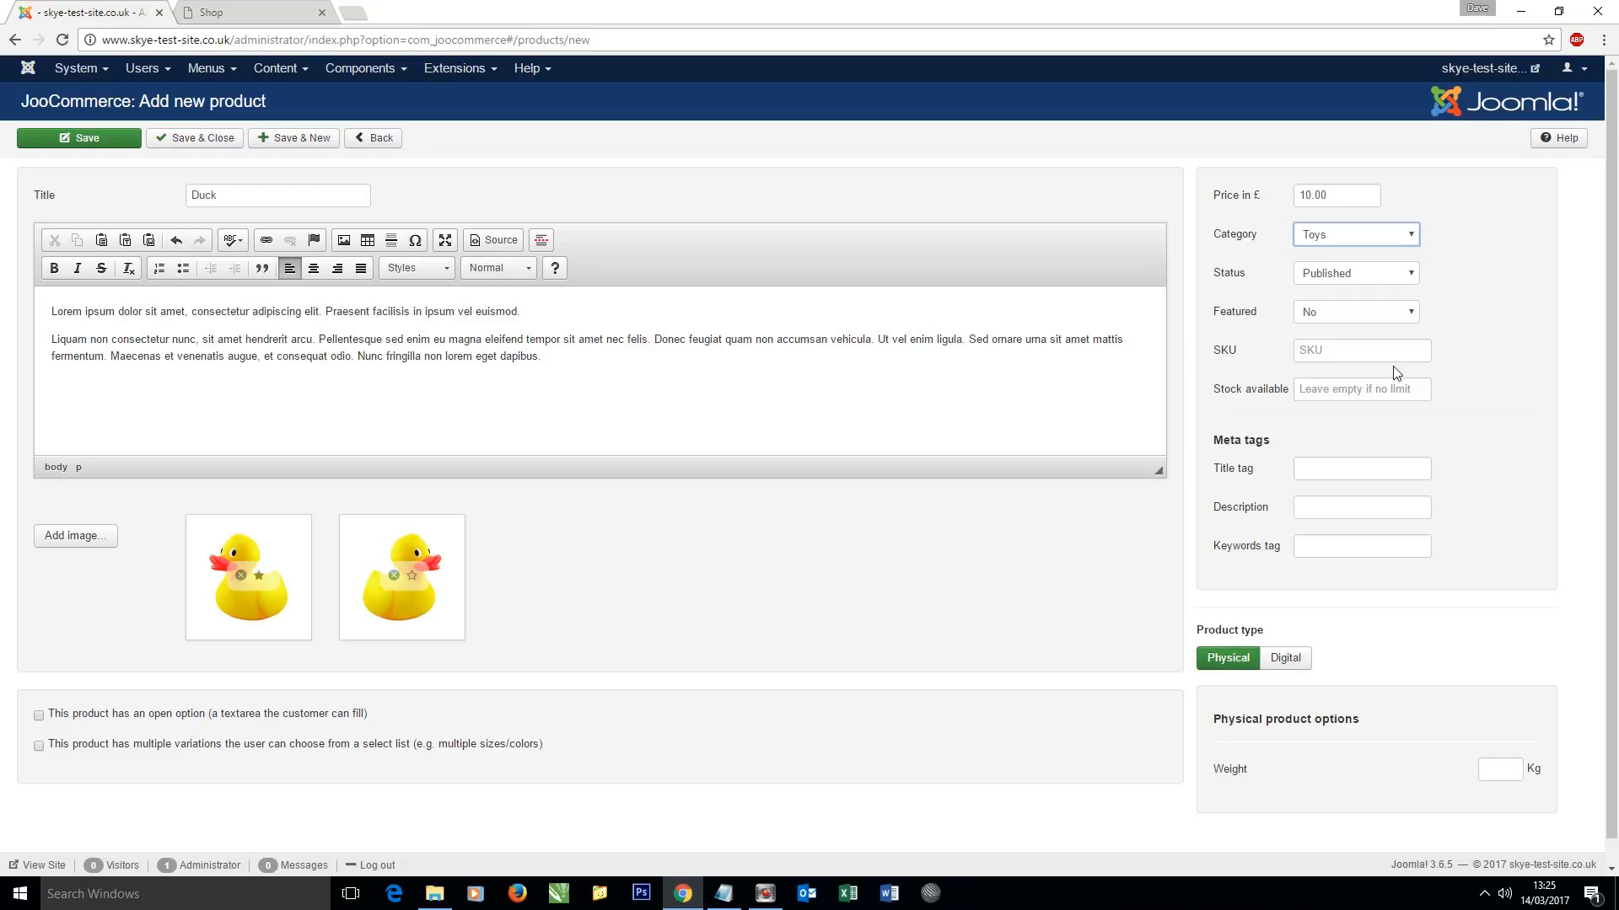
# Set the available stock to 10 and the meta title tag to "Rubber Duck Toy", leaving the SKU empty.
pyautogui.click(1315, 350)
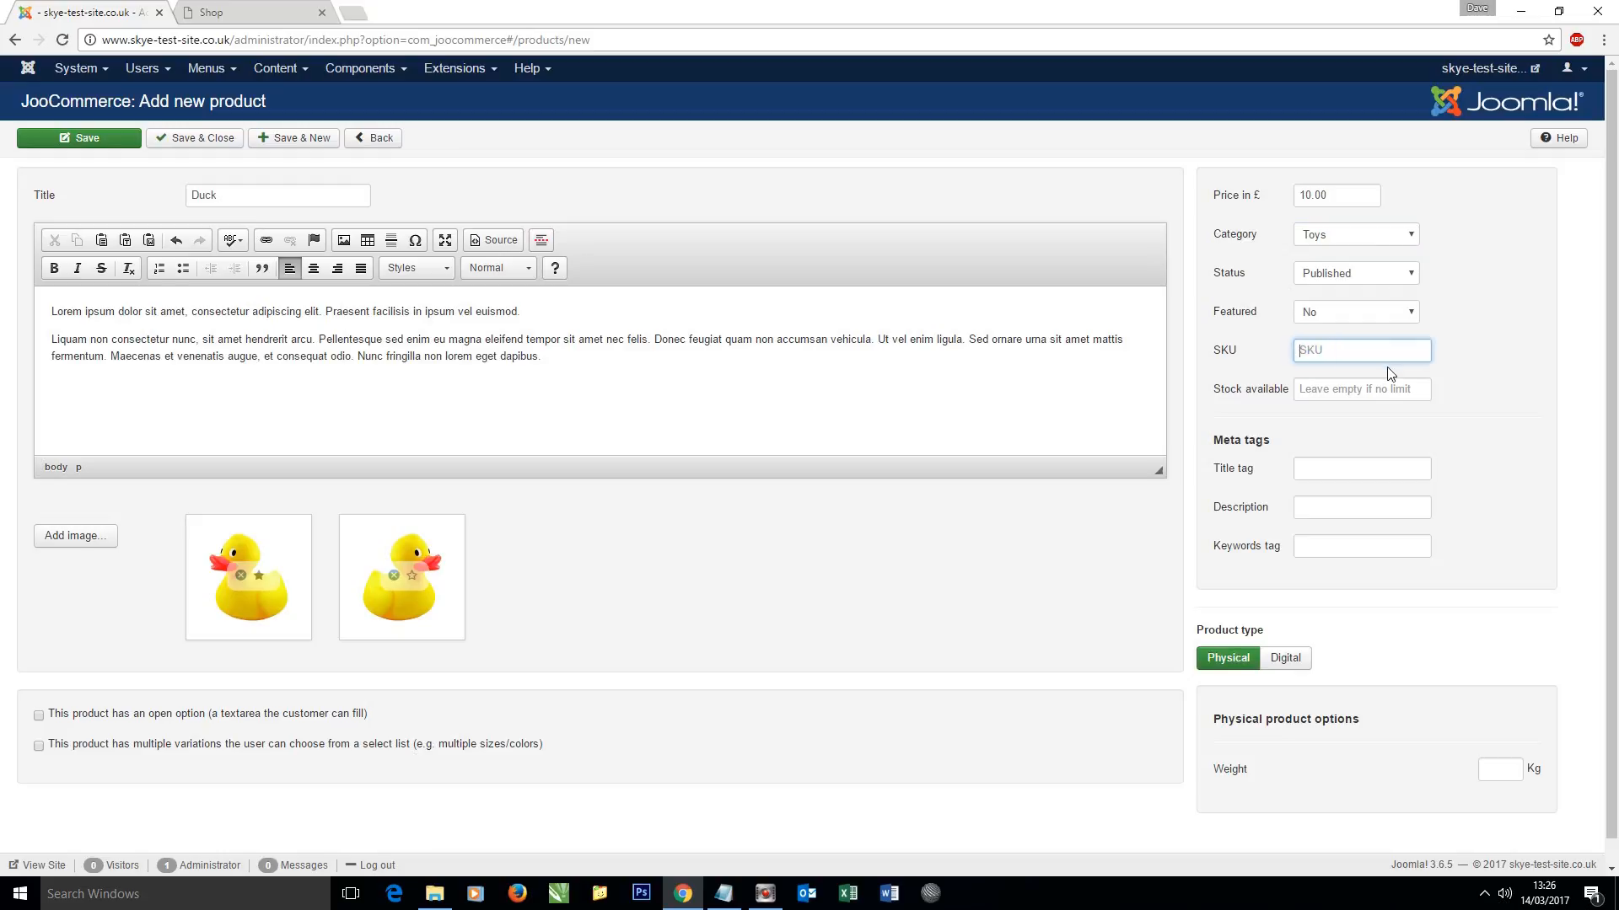
pyautogui.click(1285, 396)
pyautogui.write('10')
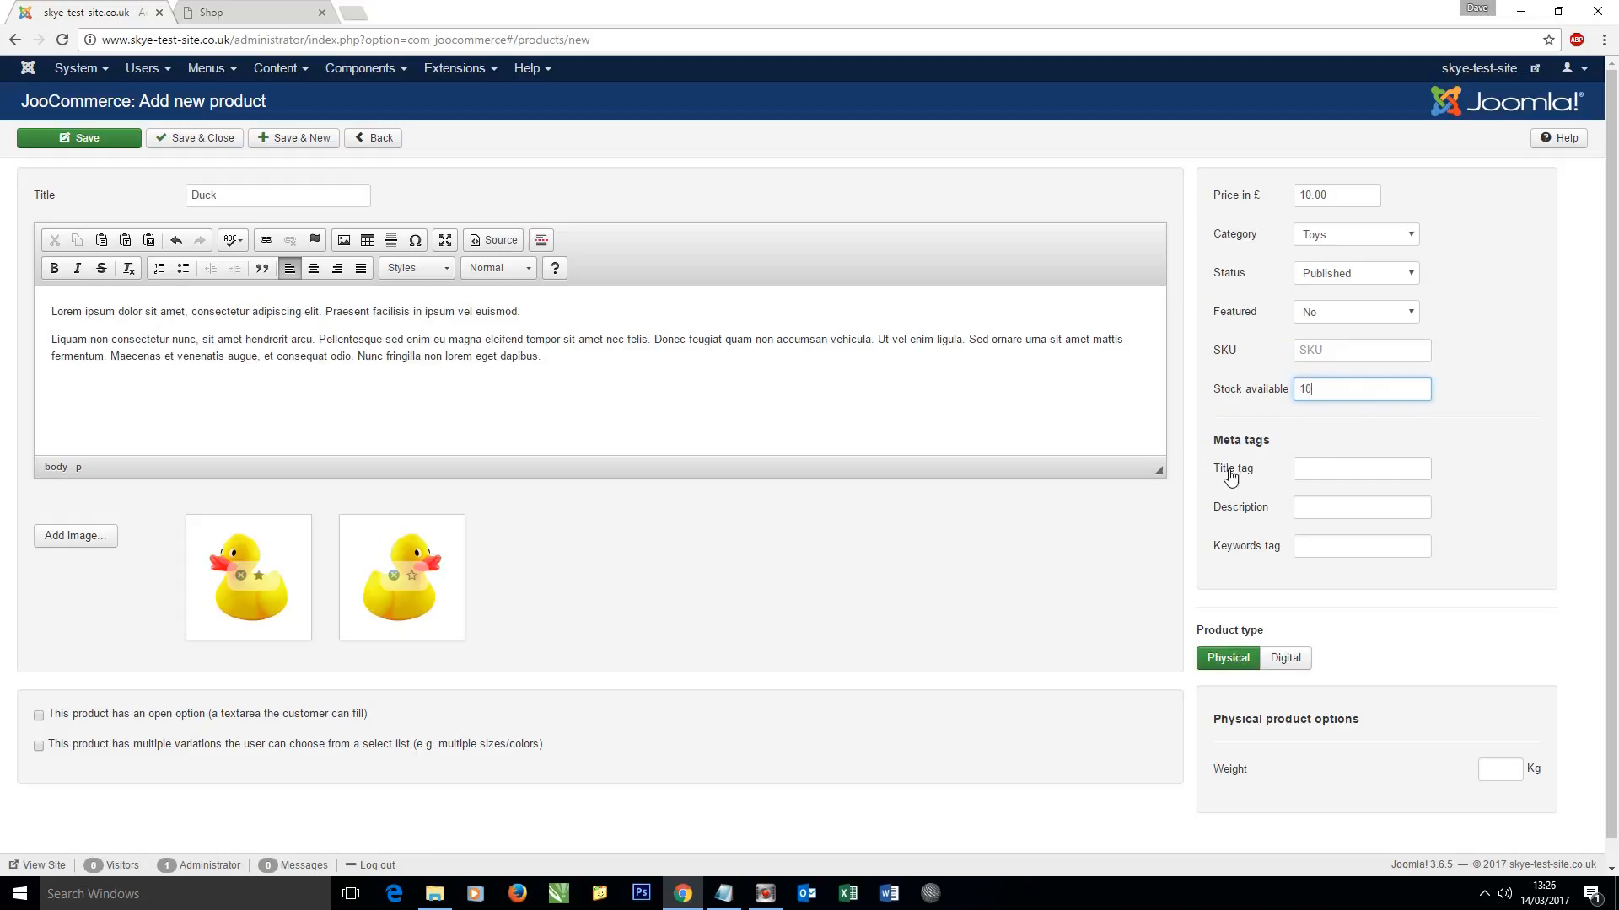
pyautogui.click(1333, 472)
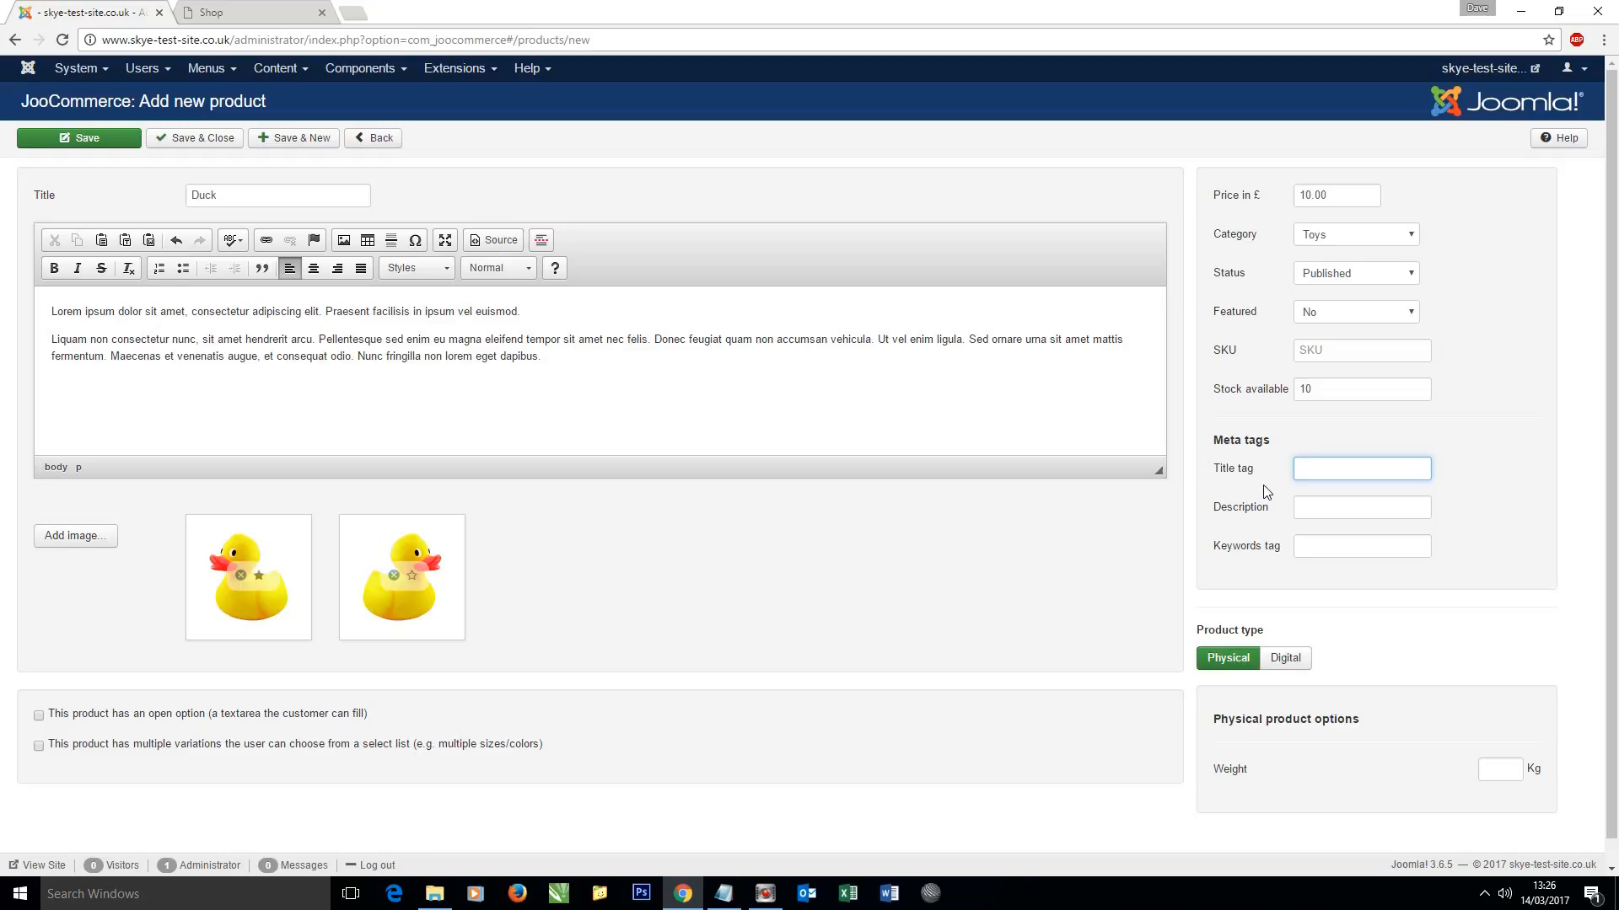
pyautogui.write('bber Duck Toy')
# Copy the first paragraph of the product description into the meta description.
pyautogui.click(1348, 504)
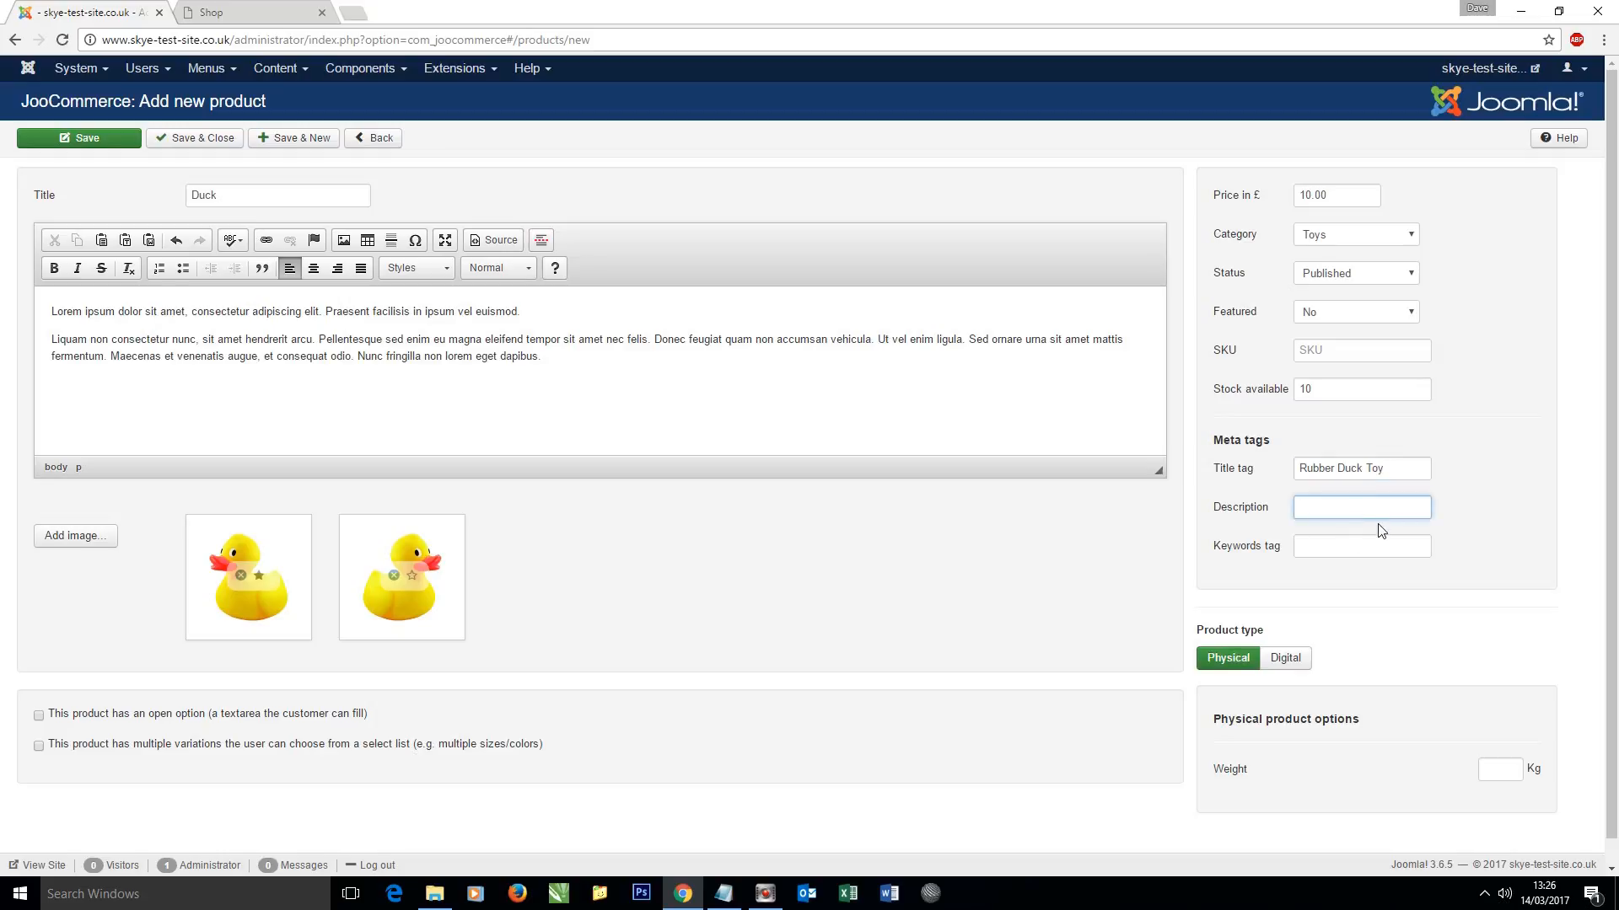
pyautogui.moveTo(556, 310); pyautogui.dragTo(2, 287)
pyautogui.hotkey('ctrl', 'c')
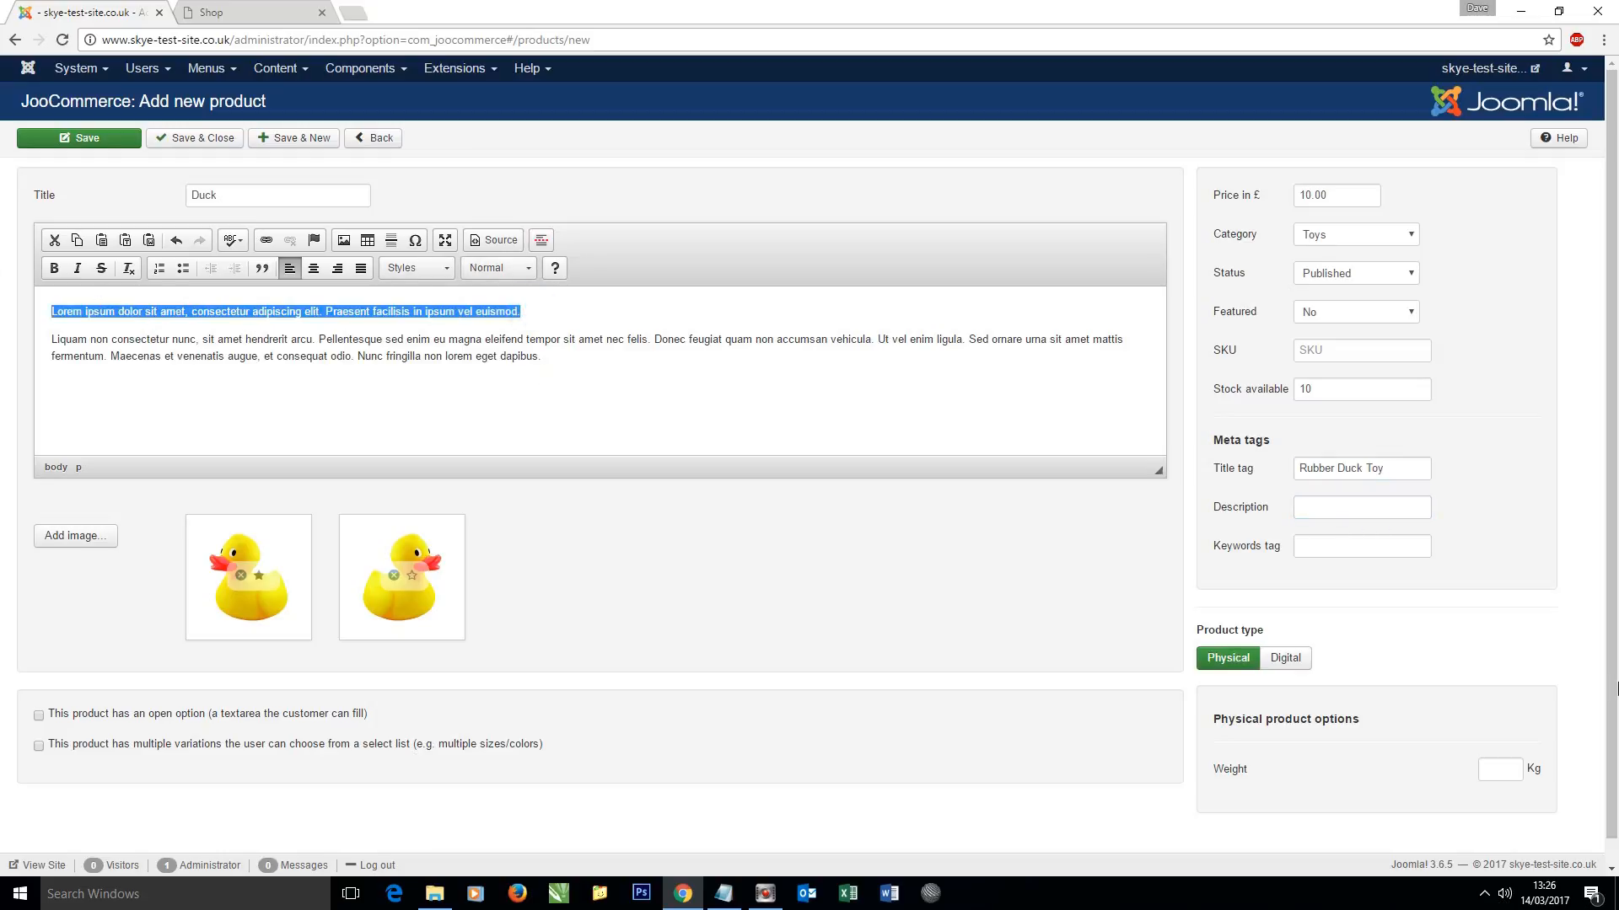
pyautogui.click(1370, 510)
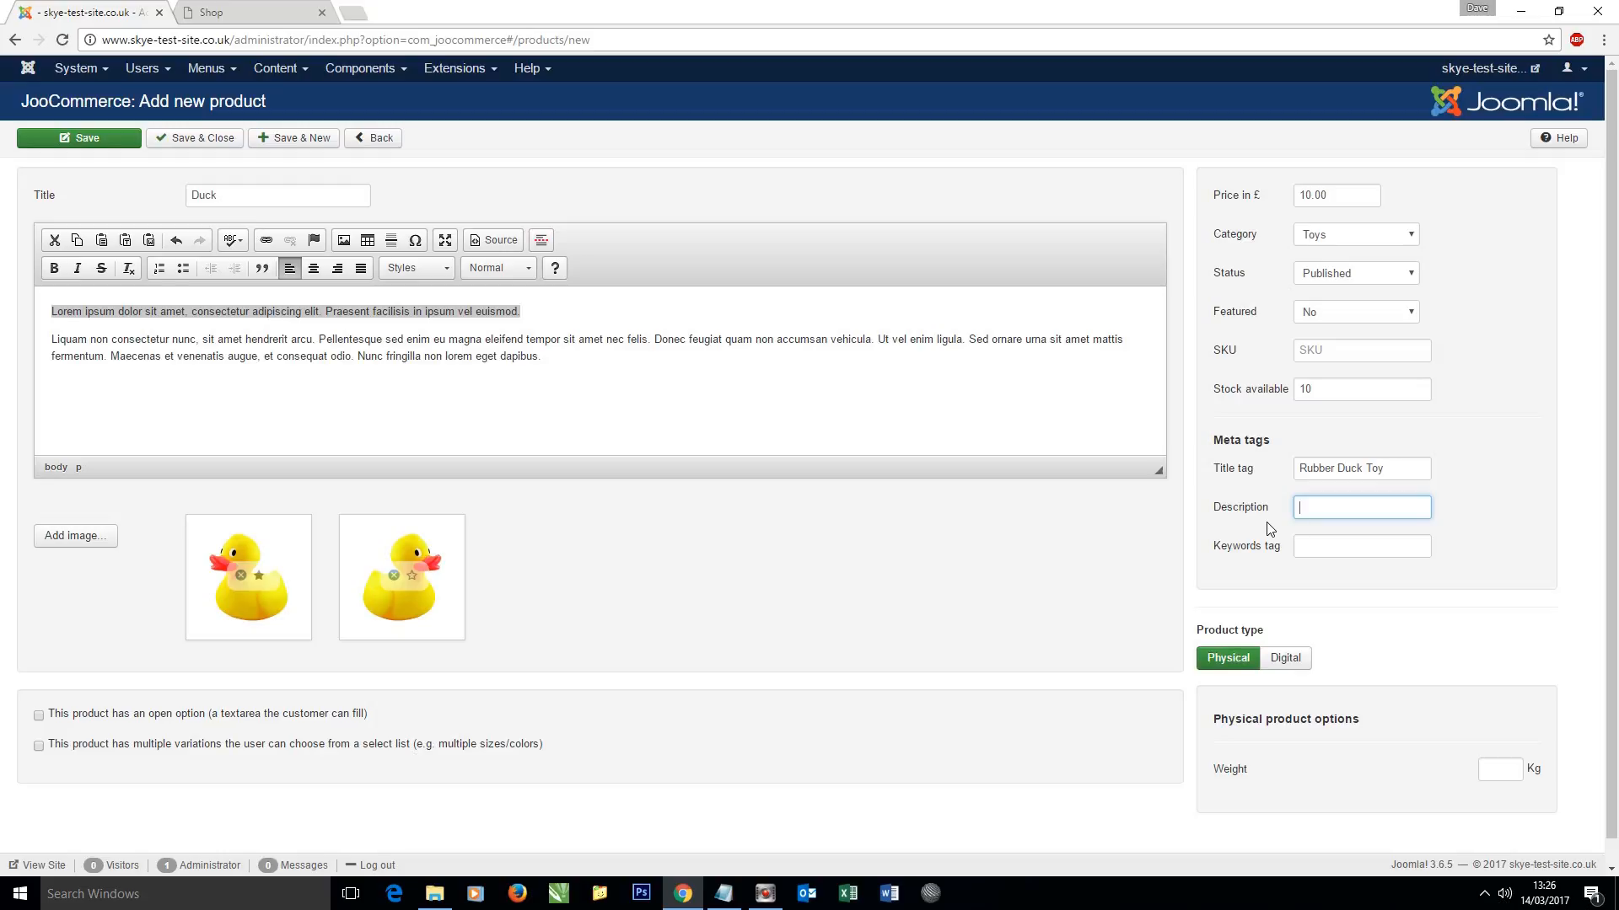
pyautogui.hotkey('ctrl', 'v')
pyautogui.moveTo(1422, 507); pyautogui.dragTo(1219, 495)
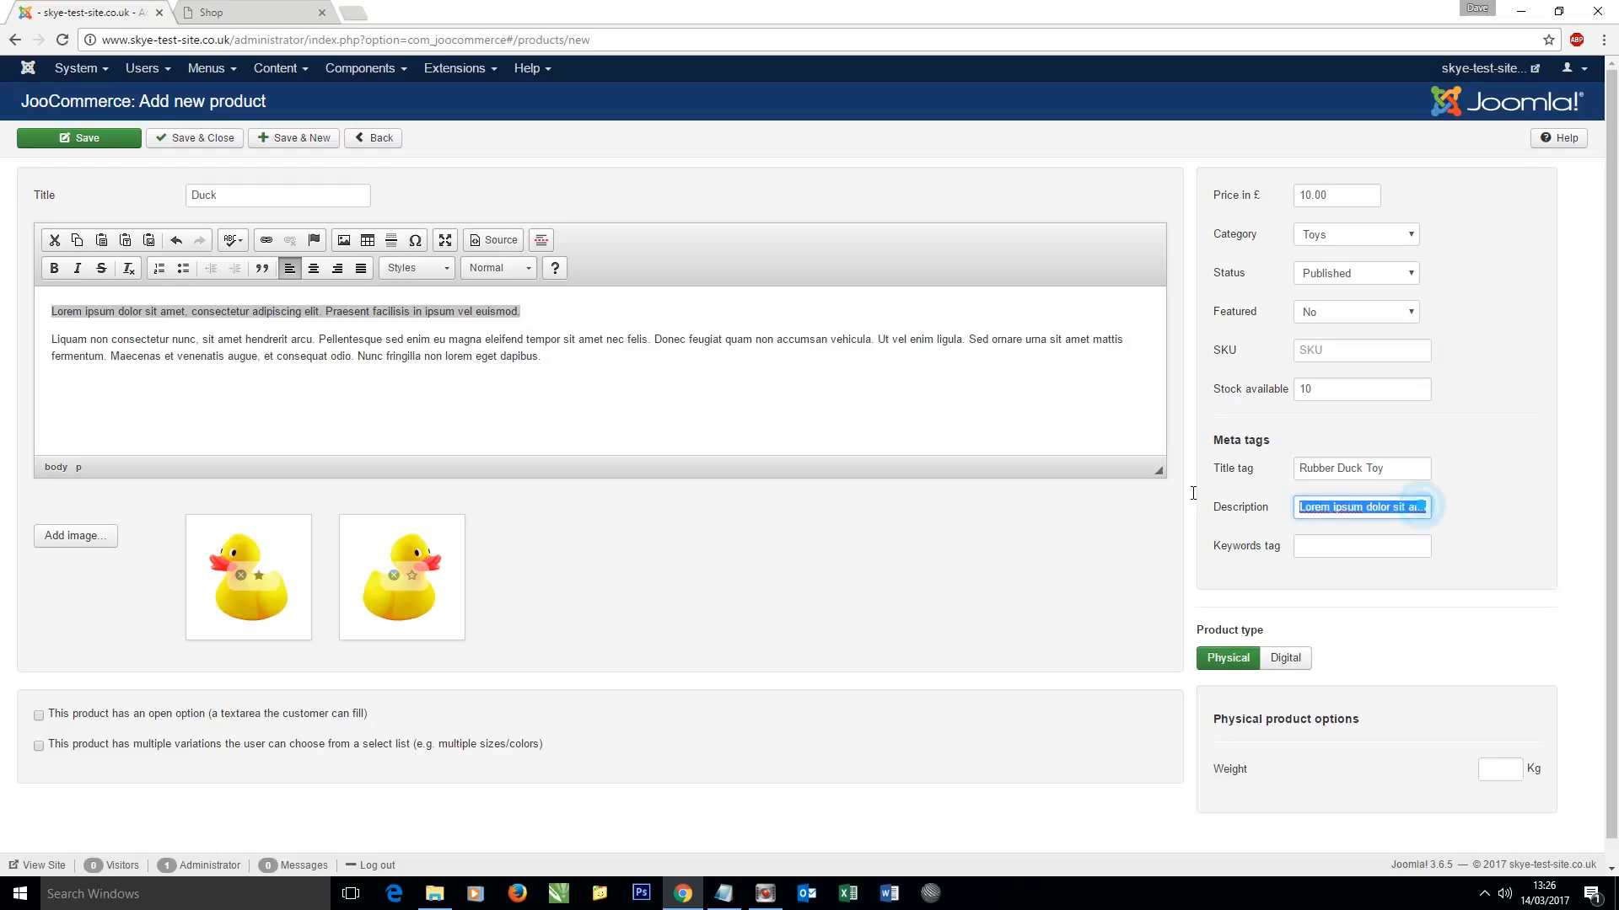
# Leave the keywords tag empty, set the product's weight to 100 g, and save the product.
pyautogui.click(1320, 546)
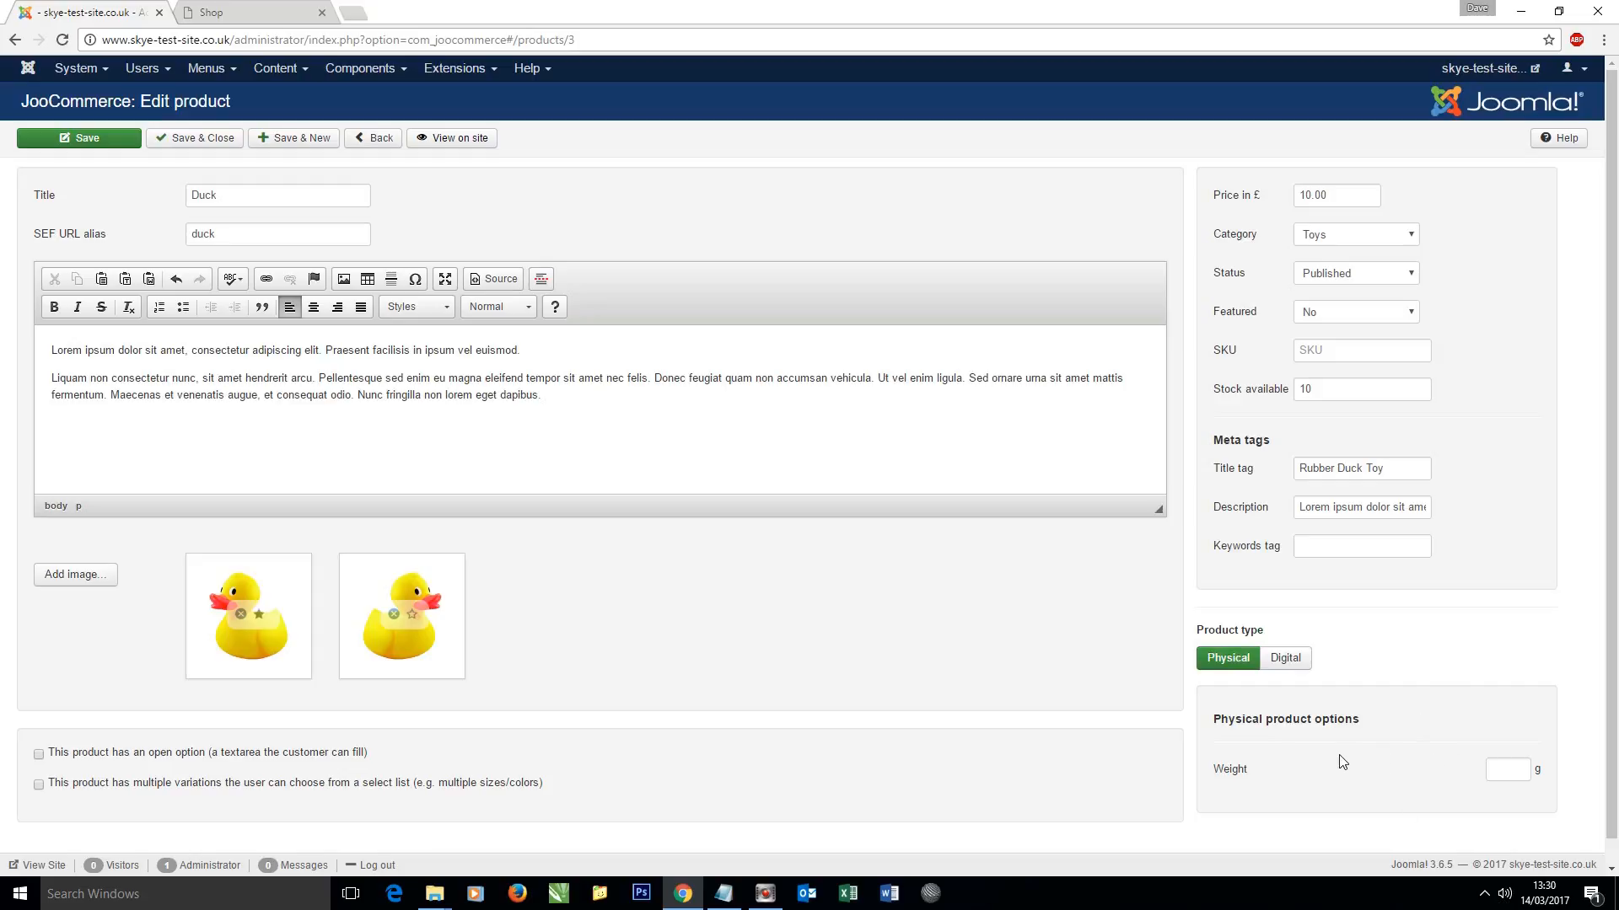
pyautogui.click(1496, 769)
pyautogui.write('10')
pyautogui.click(105, 138)
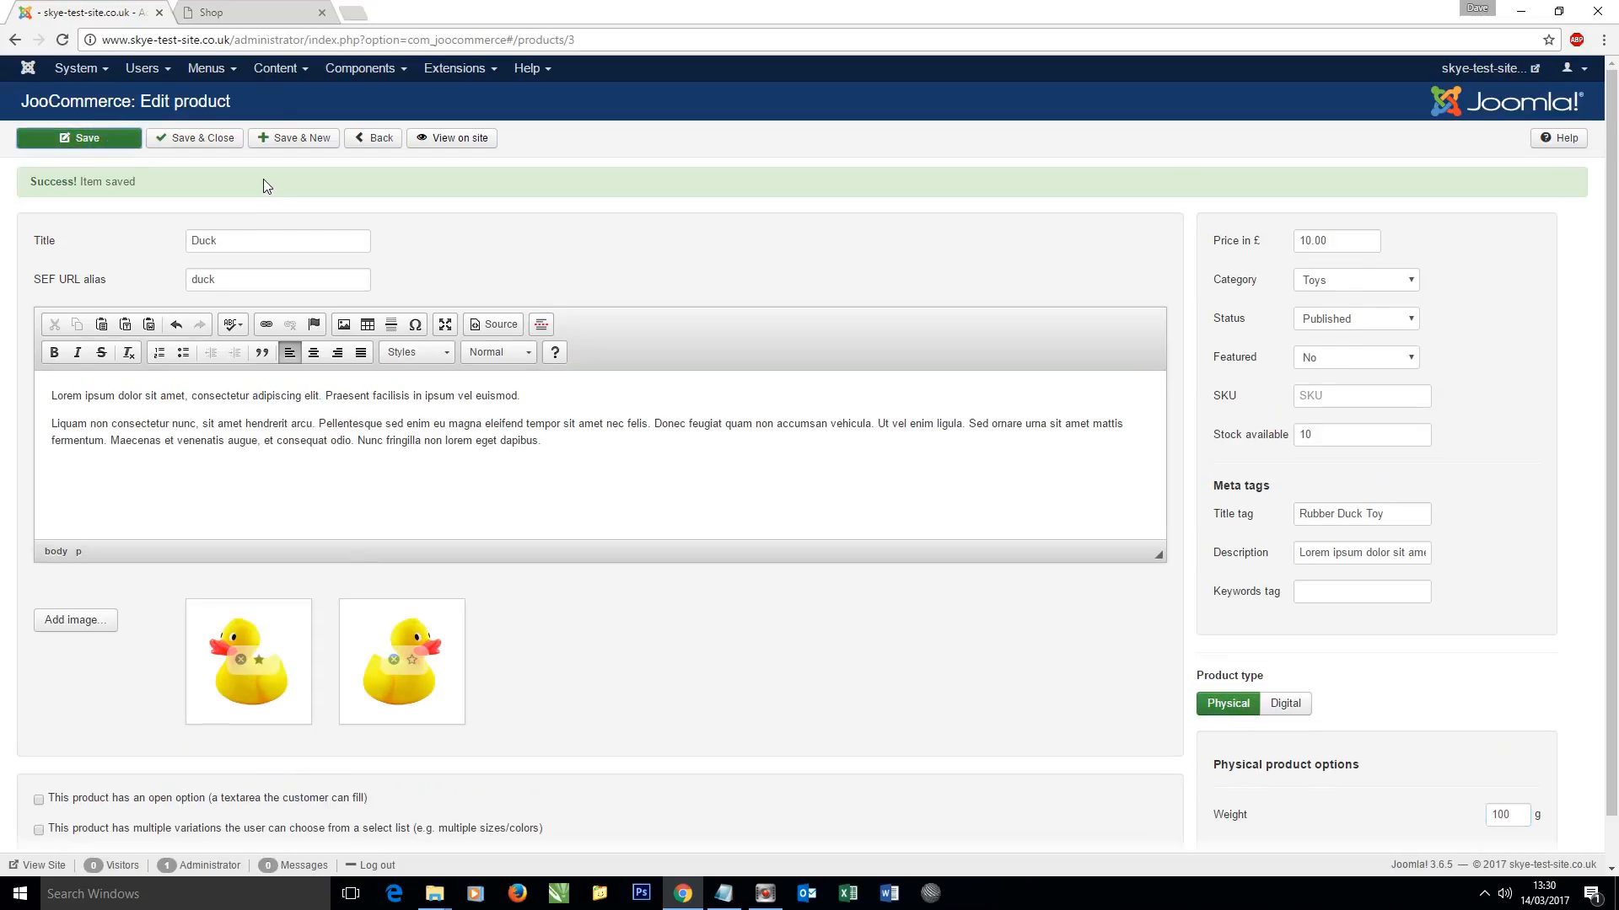
# Reload the public Shop page and open the Duck product from the Toys category.
pyautogui.click(244, 13)
pyautogui.click(66, 40)
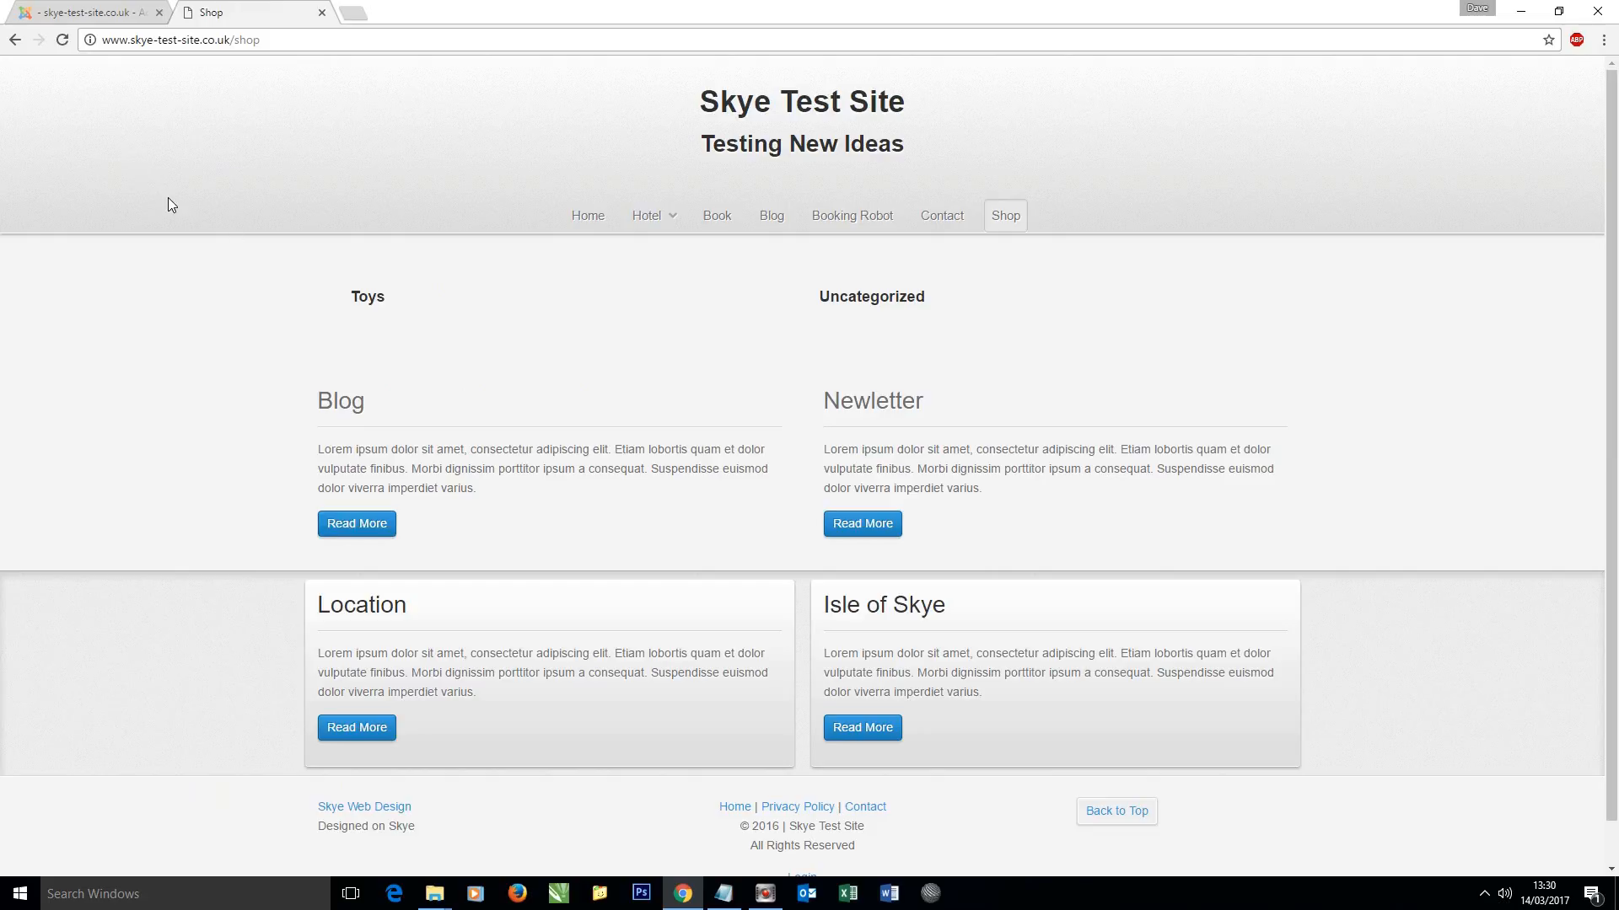
pyautogui.click(364, 300)
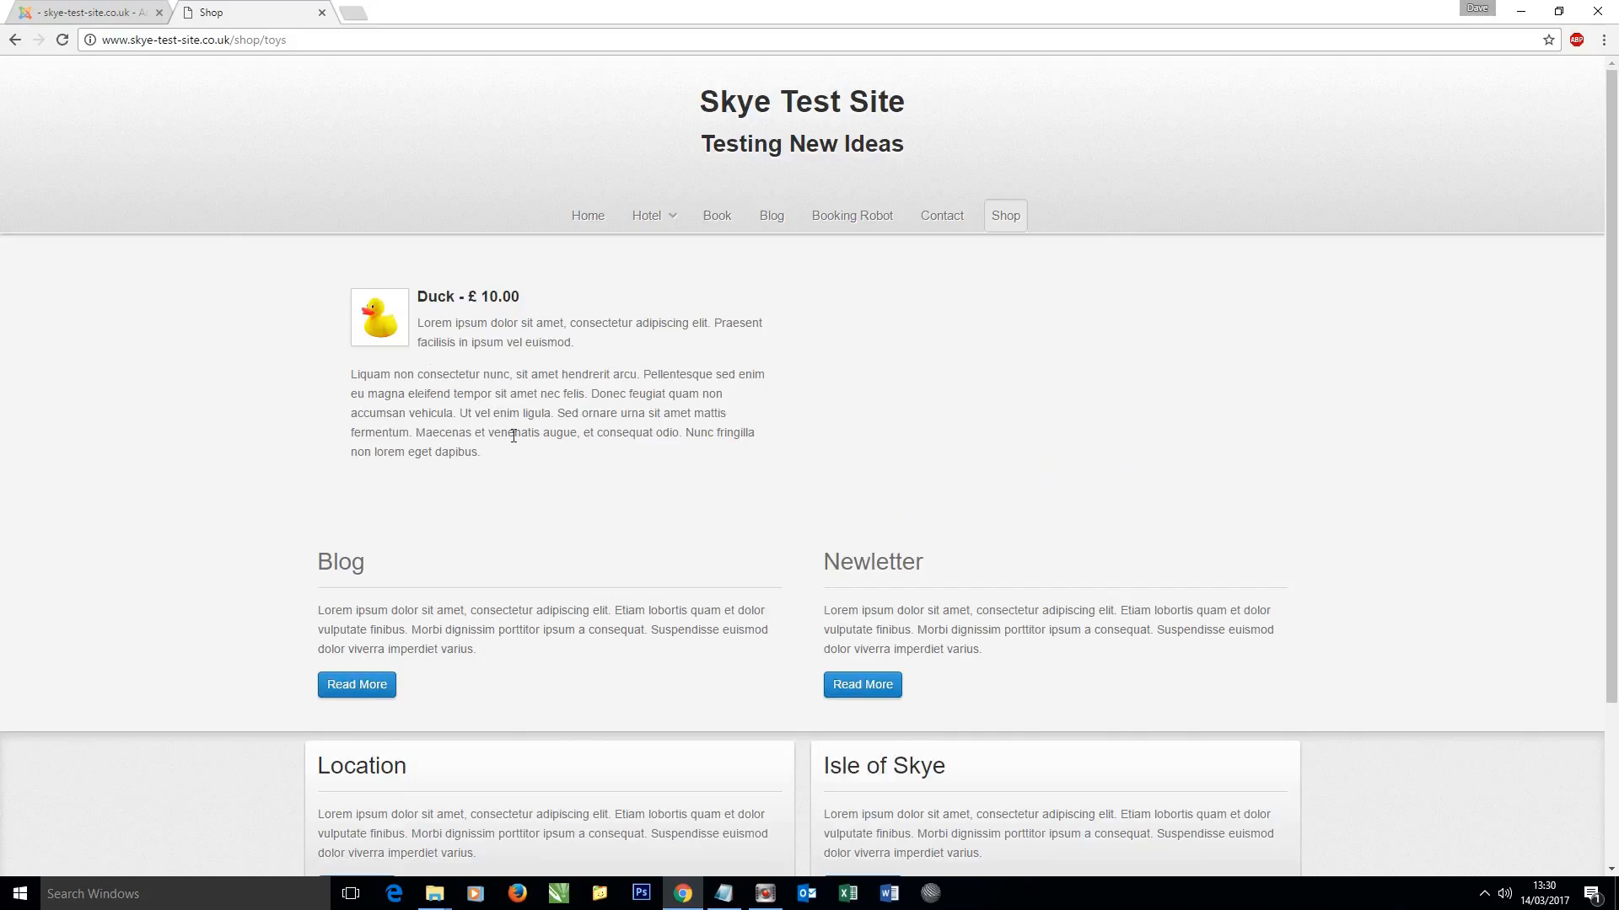
pyautogui.click(459, 295)
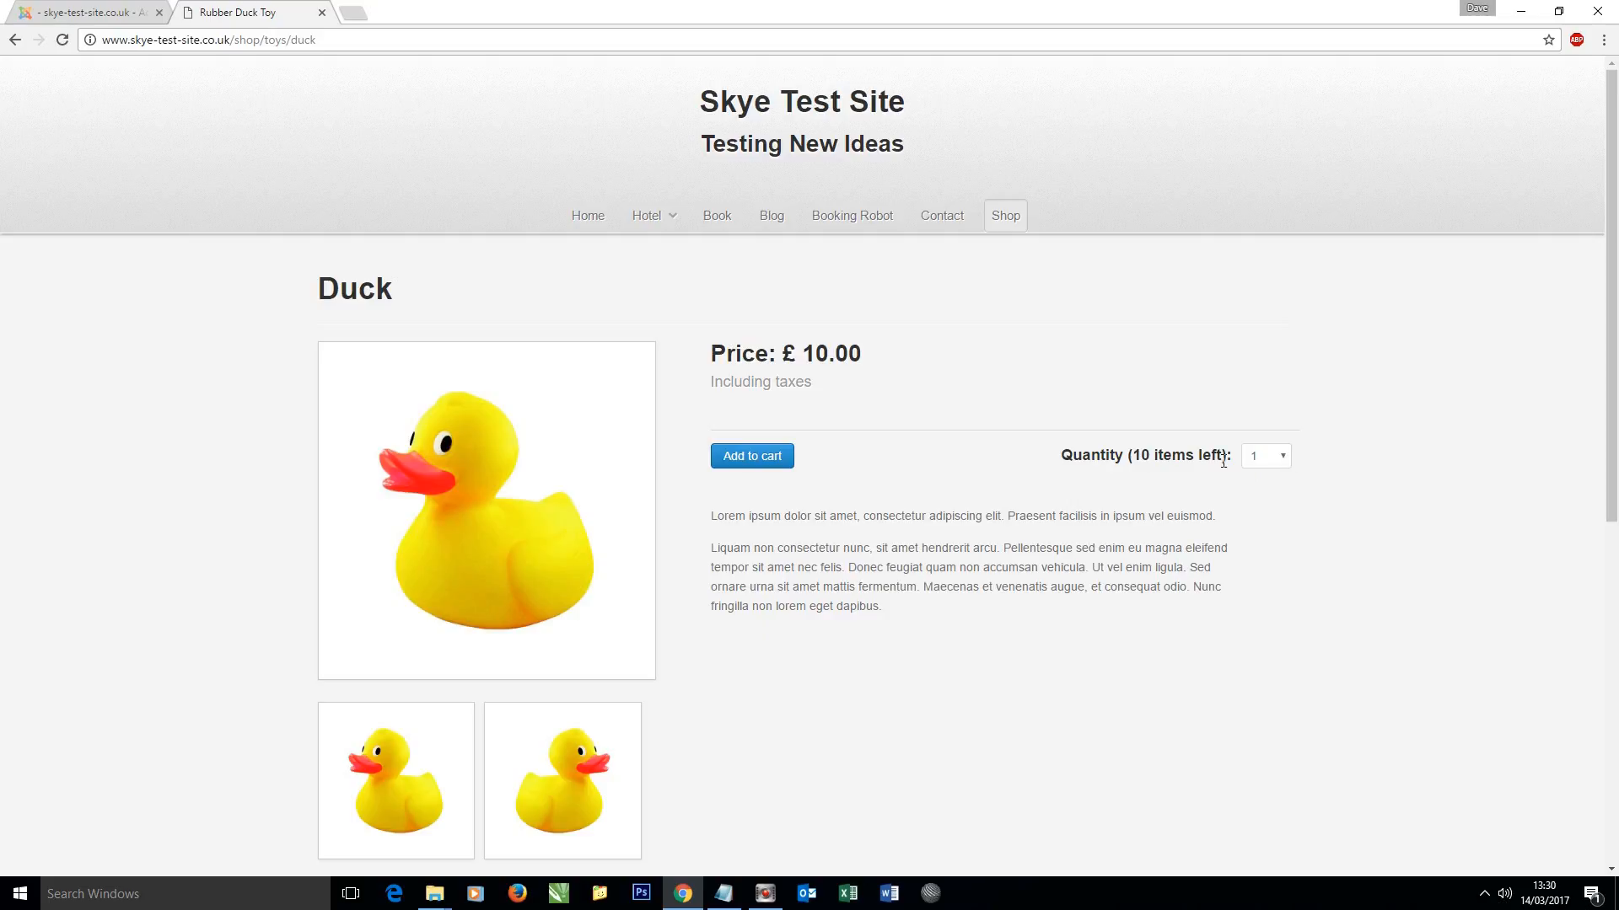
# Check the description and enlarged main image on the Duck page, and return to the product's edit form.
pyautogui.moveTo(725, 517); pyautogui.dragTo(843, 607)
pyautogui.click(509, 608)
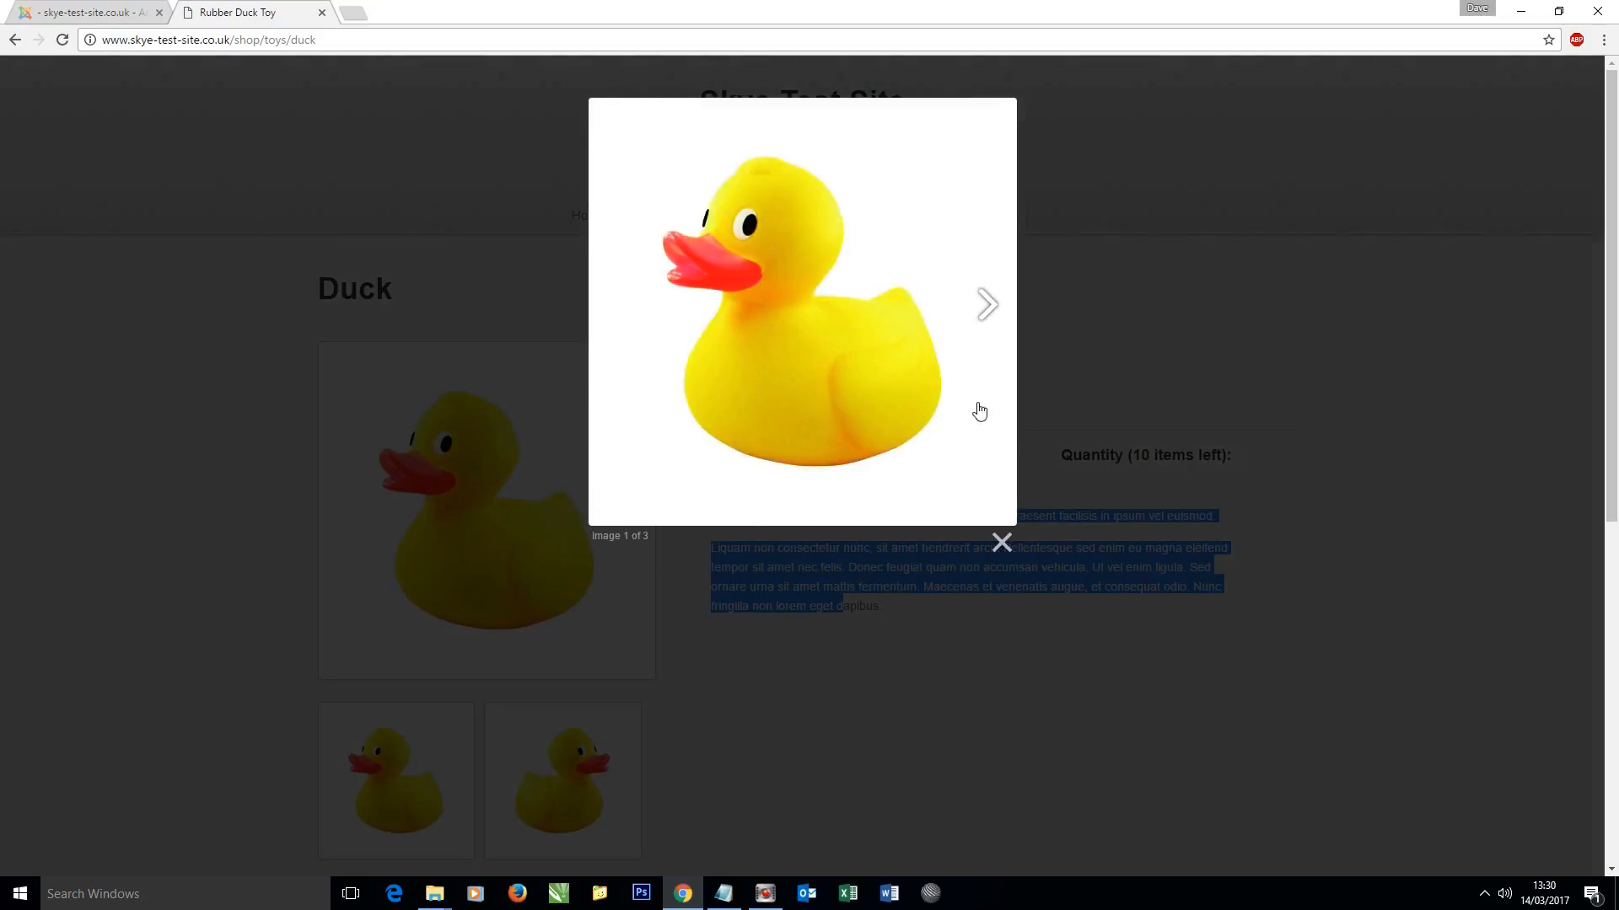
pyautogui.click(1002, 542)
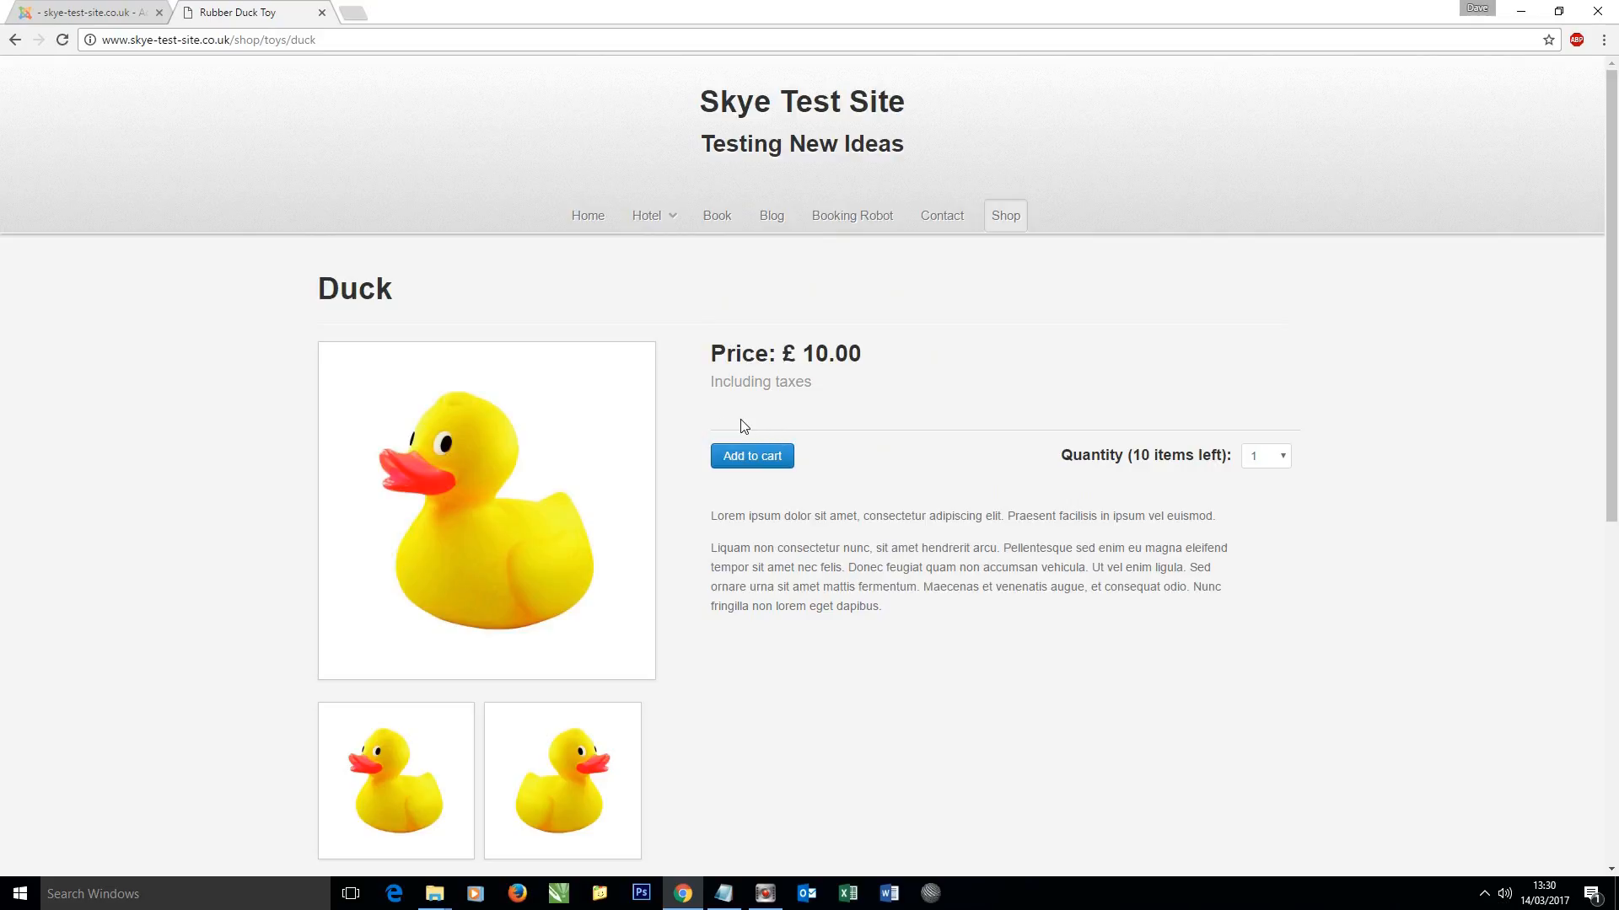
pyautogui.click(78, 11)
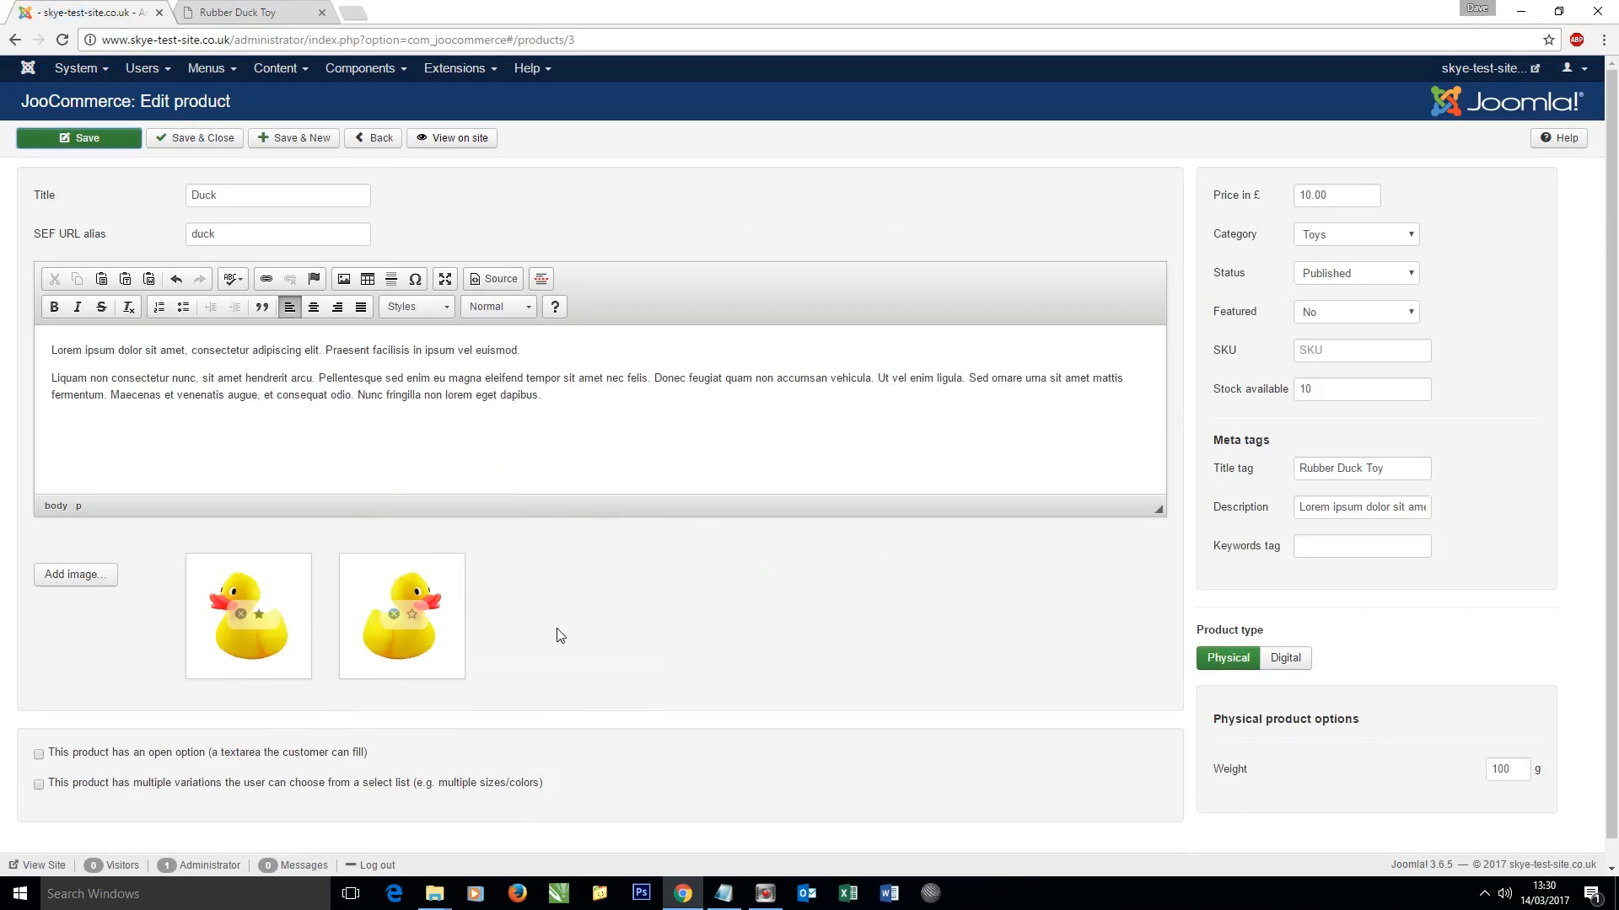
pyautogui.scroll(-1, 557, 635)
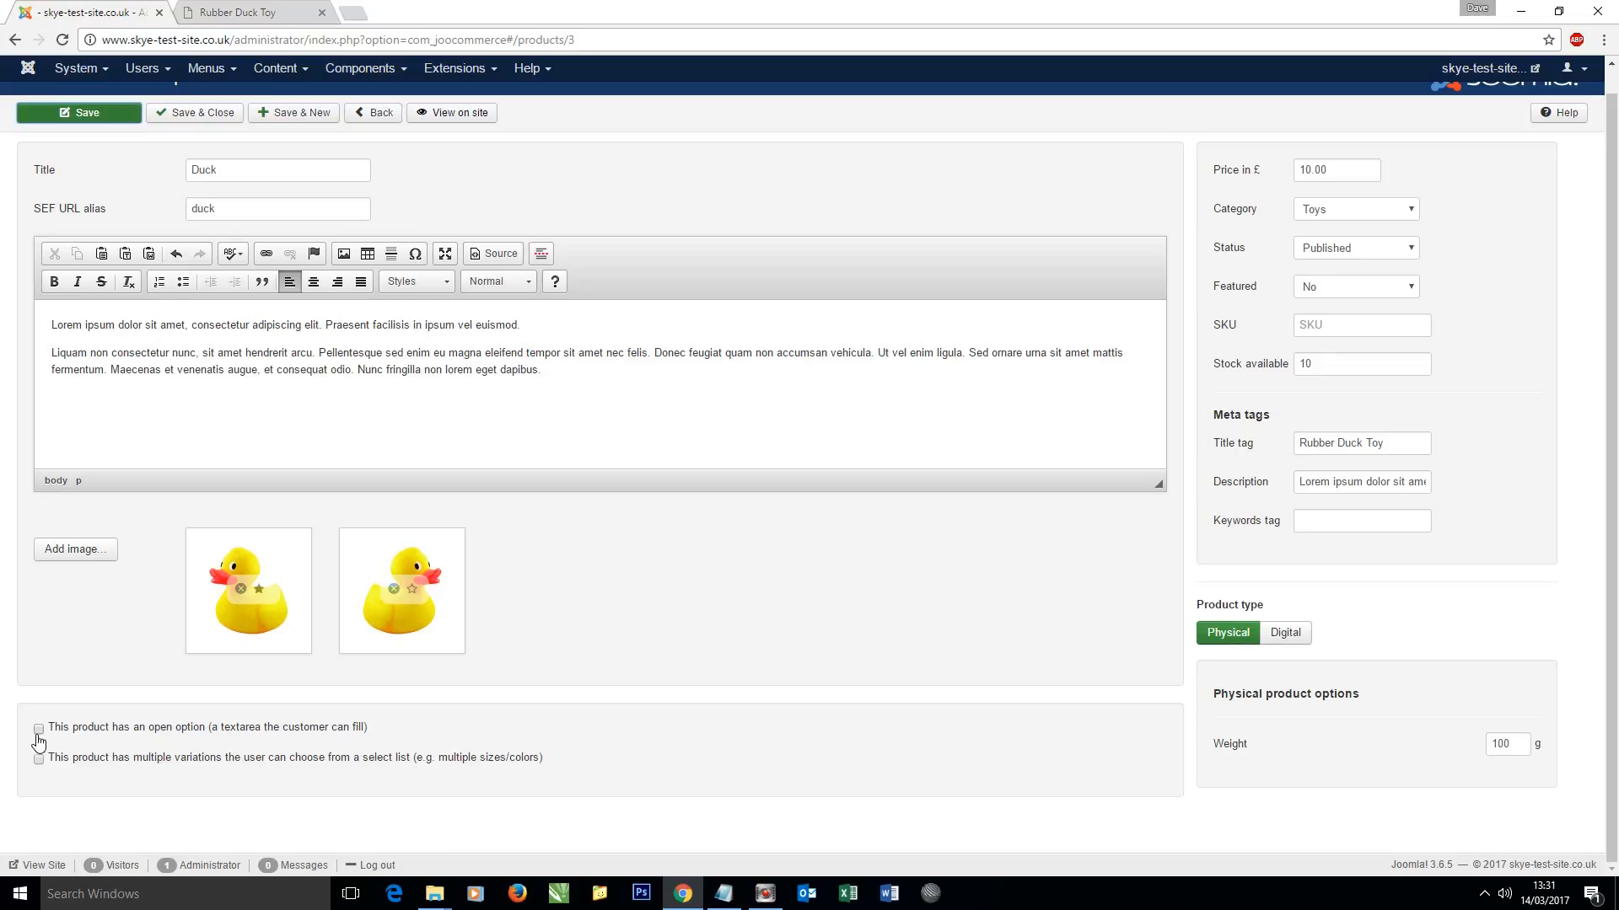
pyautogui.click(38, 738)
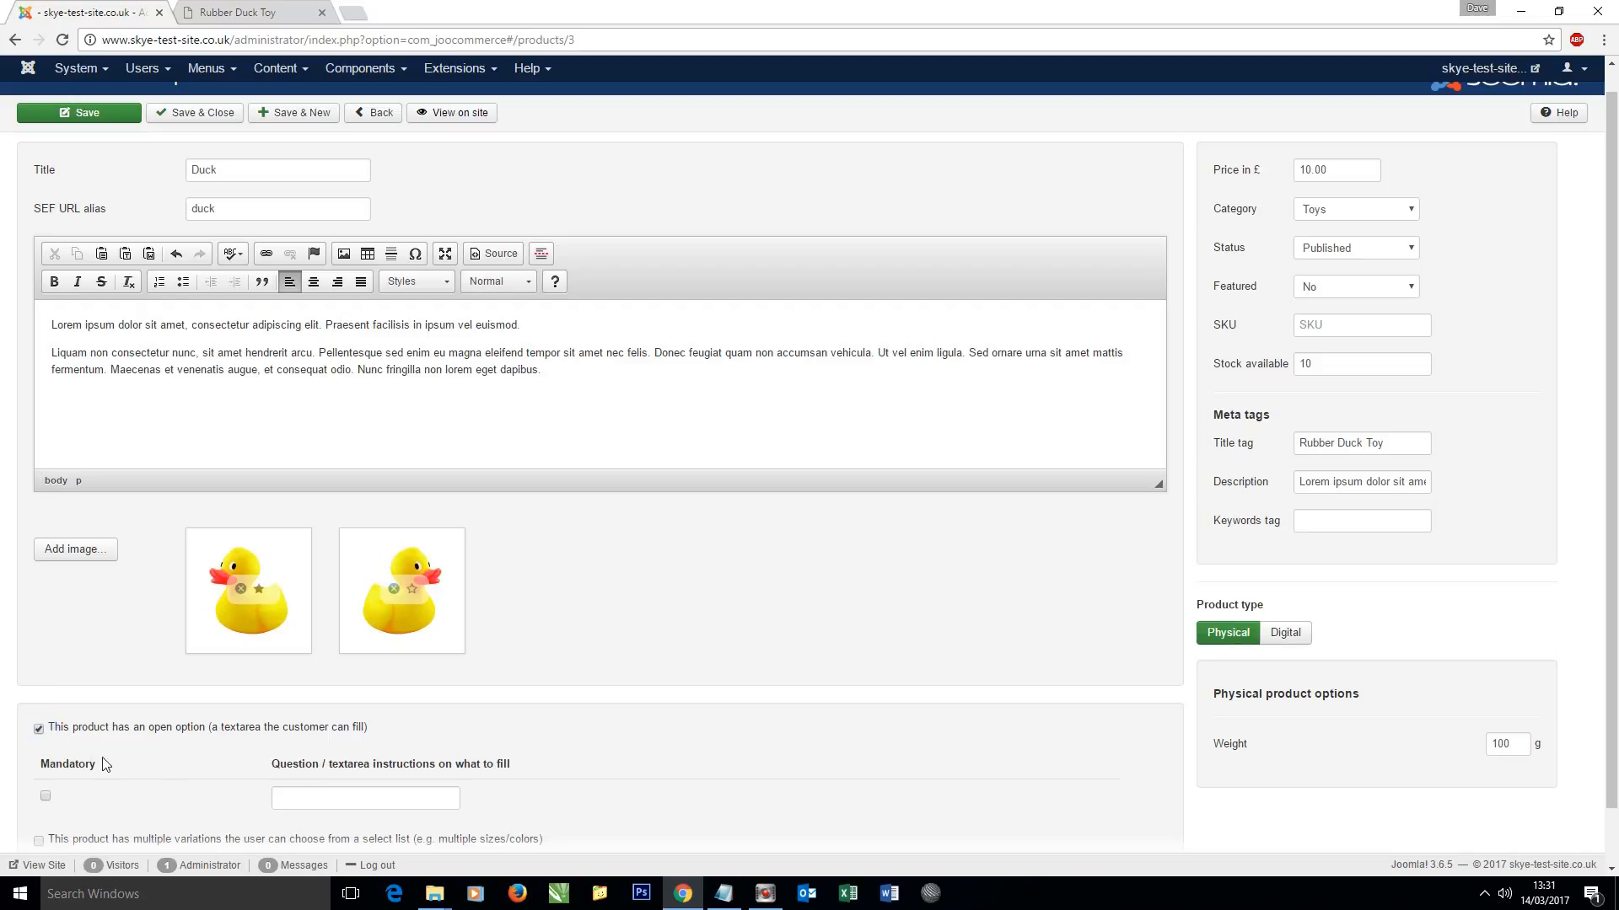
pyautogui.scroll(-1, 122, 715)
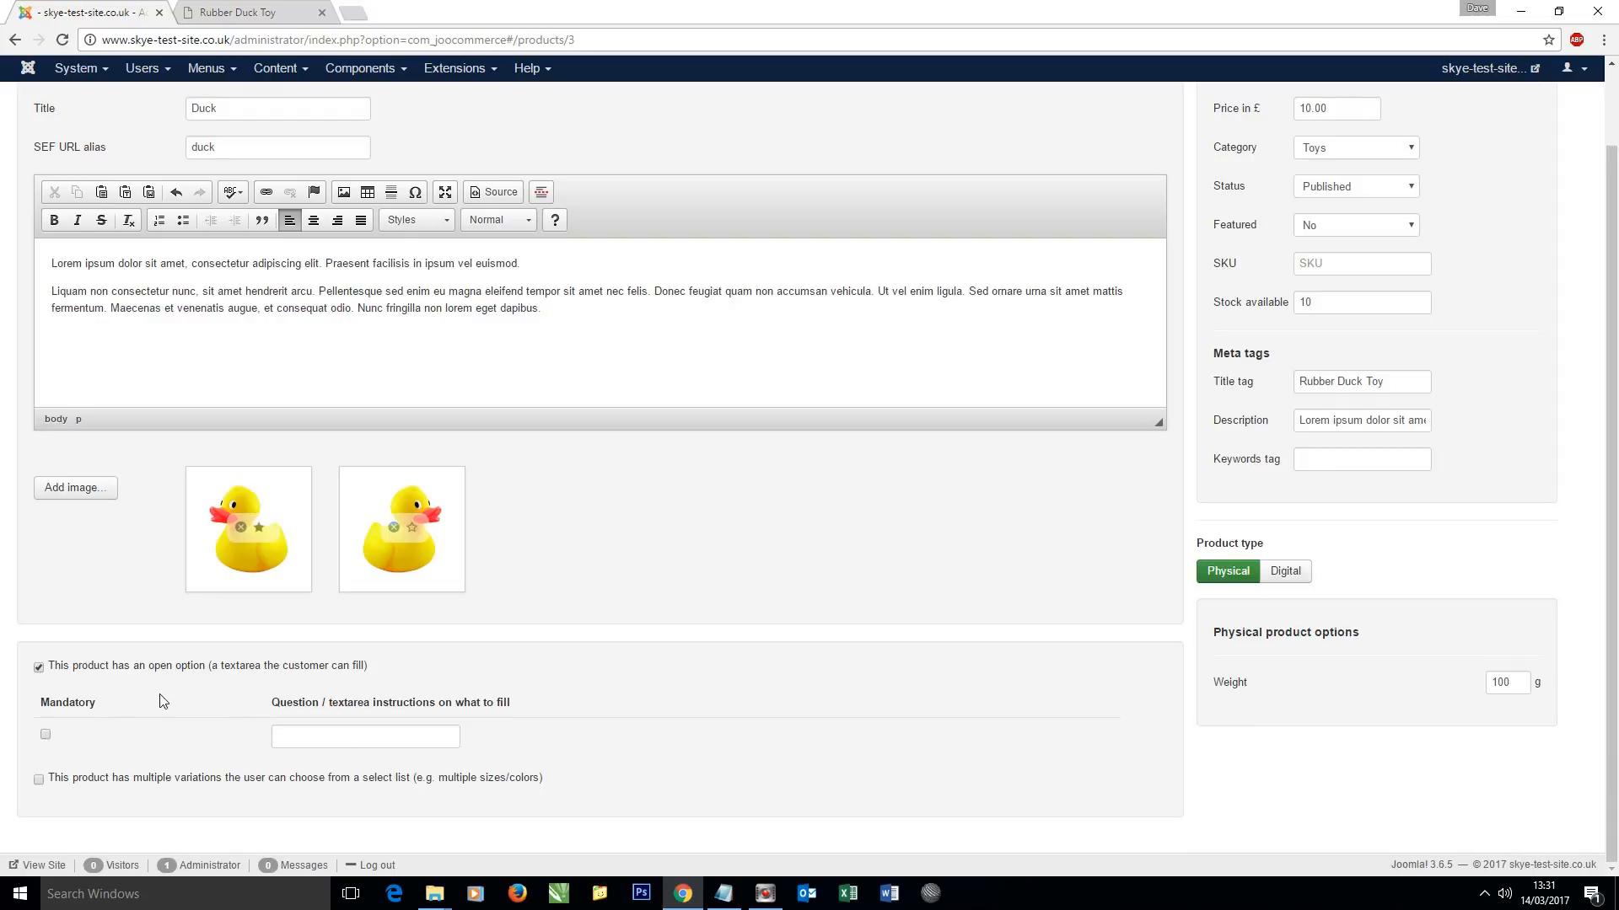
pyautogui.click(39, 667)
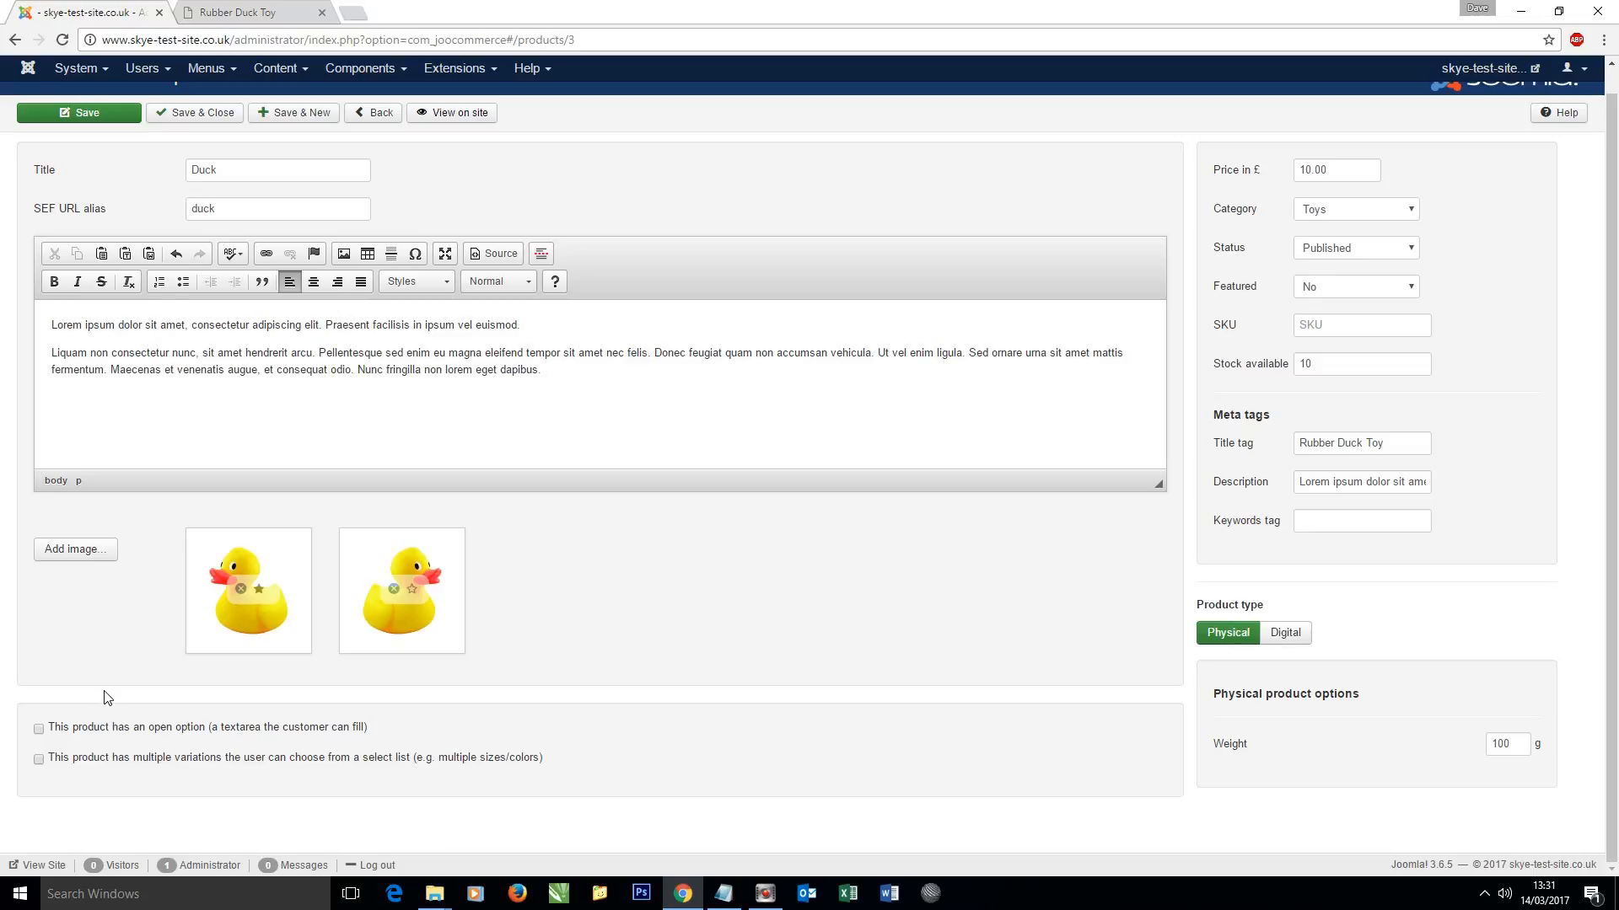
# Allow multiple variations for the product and enable stock management for them.
pyautogui.click(38, 759)
pyautogui.scroll(-1, 348, 777)
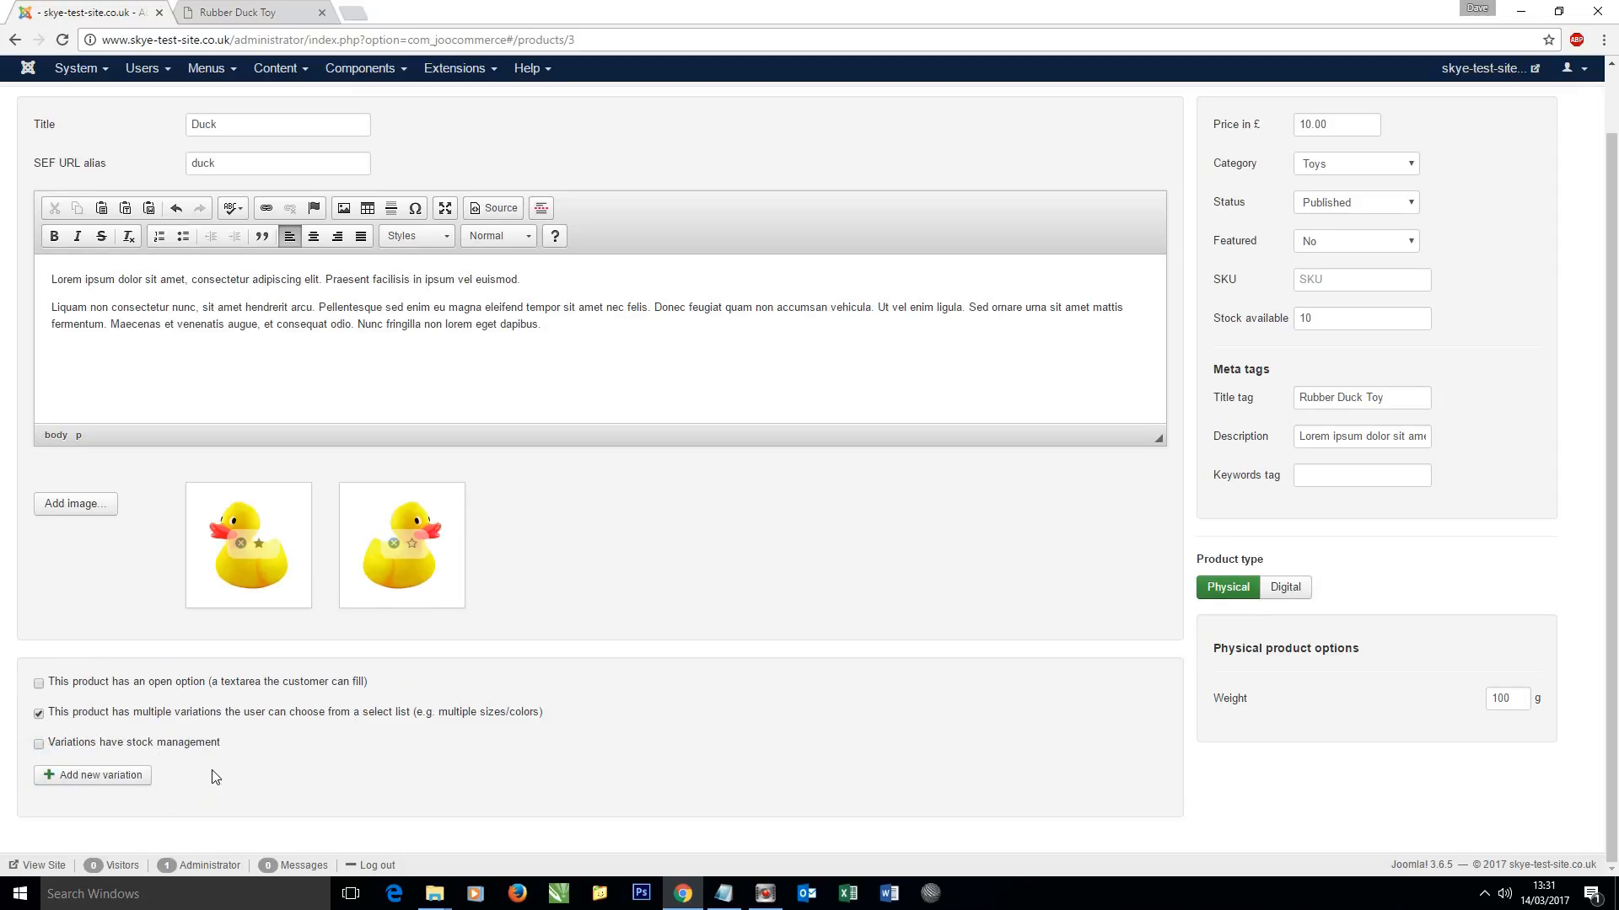
pyautogui.click(38, 744)
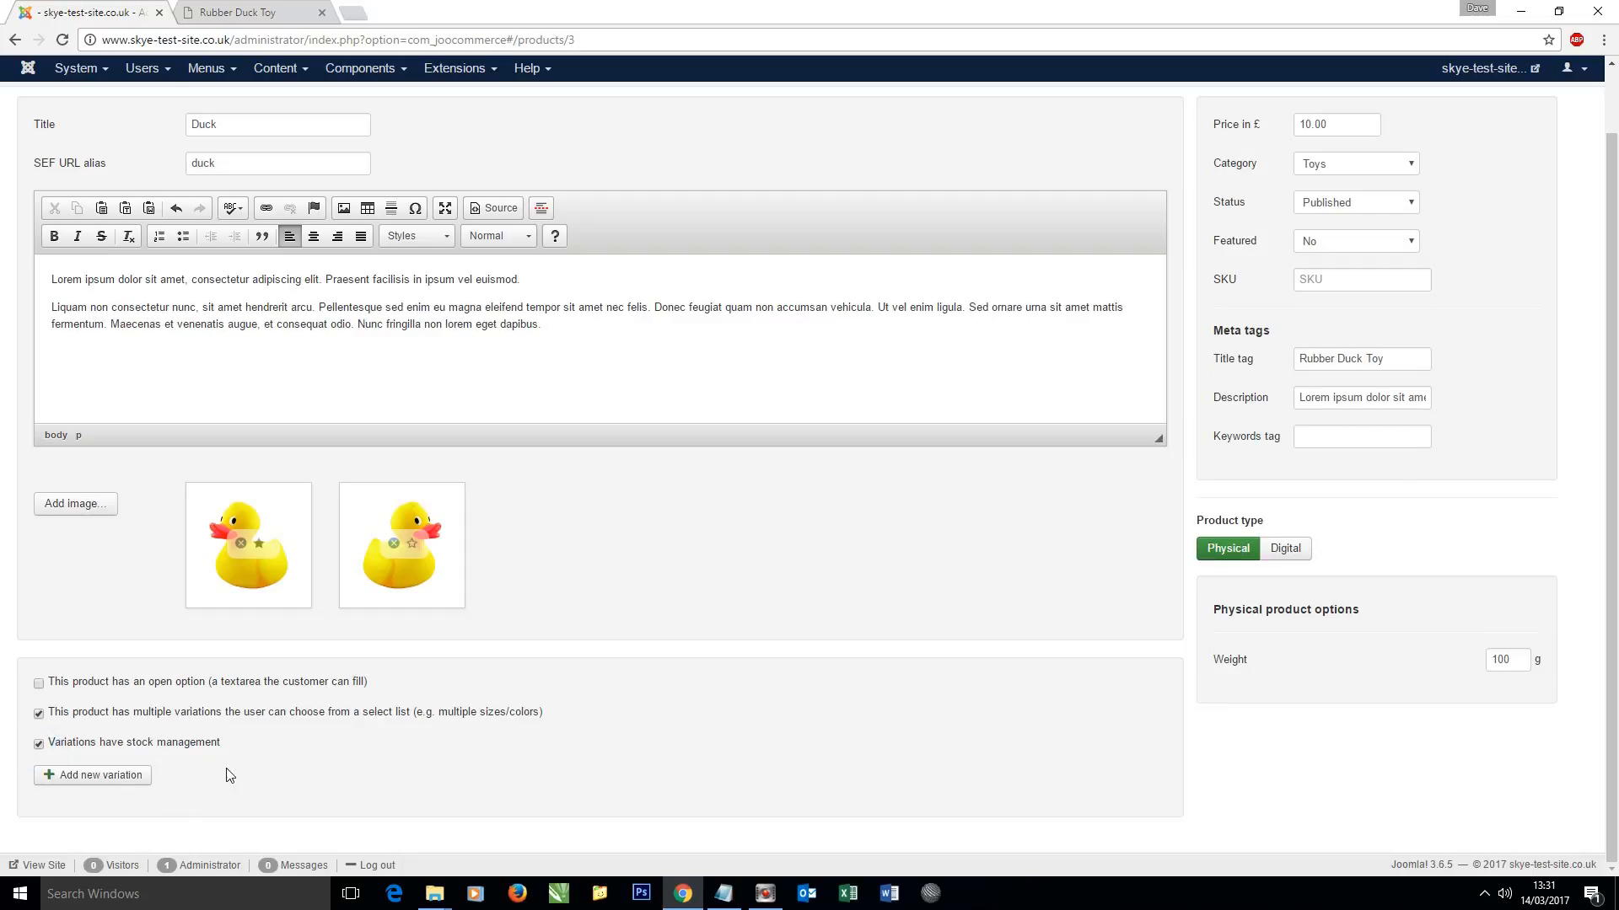
# Add a product variation named Size with the values Small, Medium, Large.
pyautogui.click(123, 774)
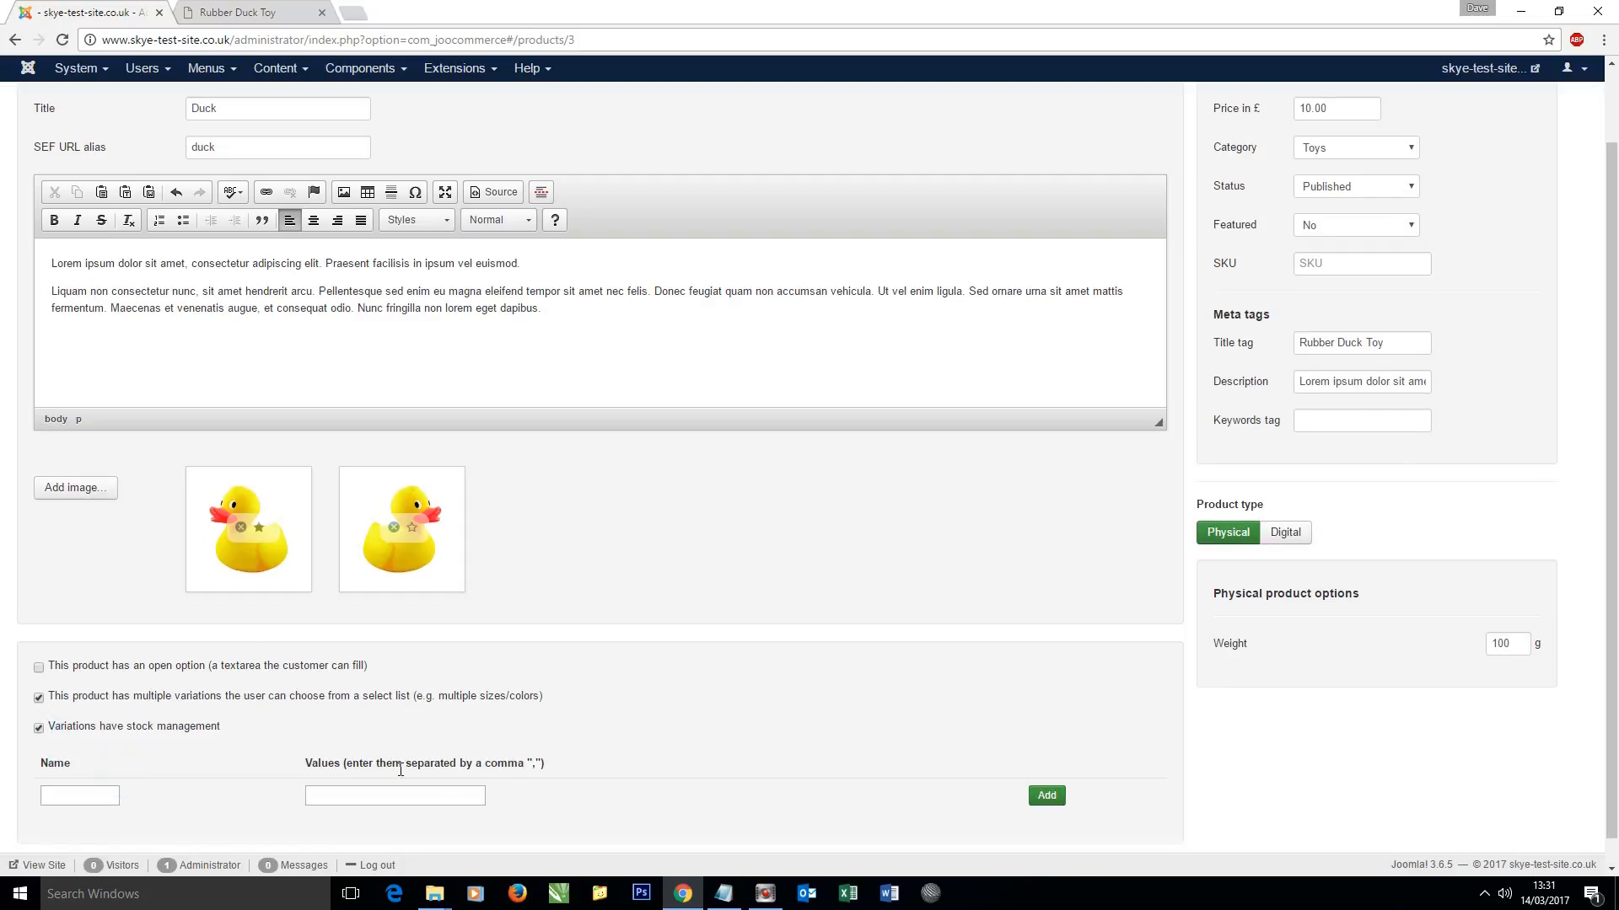
pyautogui.click(61, 795)
pyautogui.press('Tab')
pyautogui.write('Small, Medium, Large')
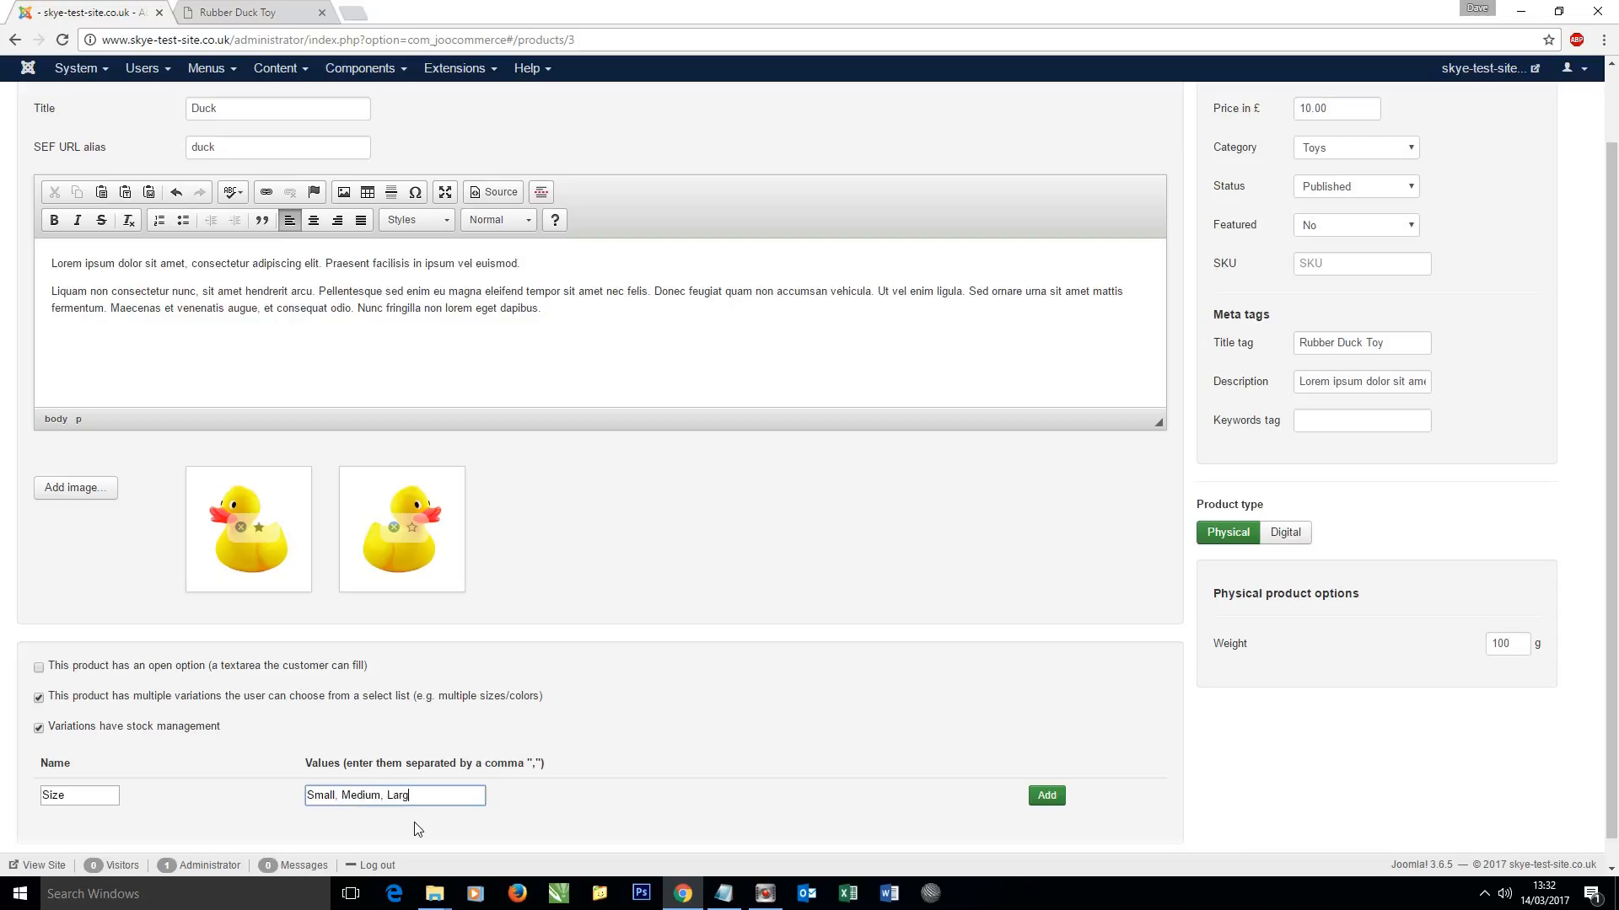
pyautogui.click(1046, 796)
# Set the Small size's price to £10.00 and its stock level to 10.
pyautogui.scroll(-2, 834, 683)
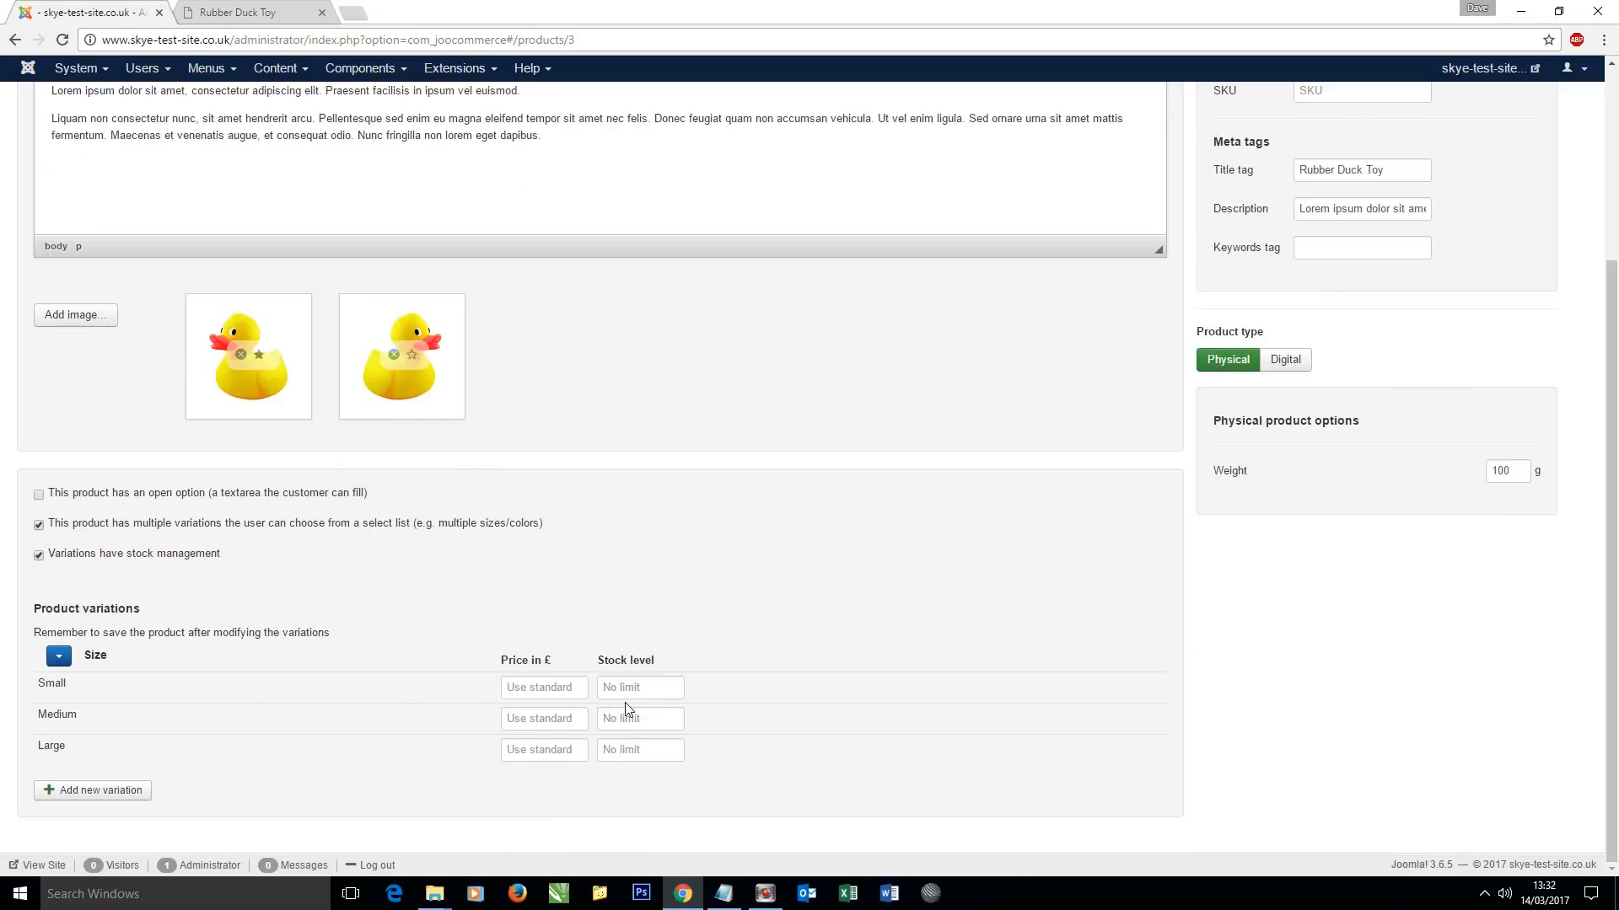
pyautogui.scroll(3, 618, 689)
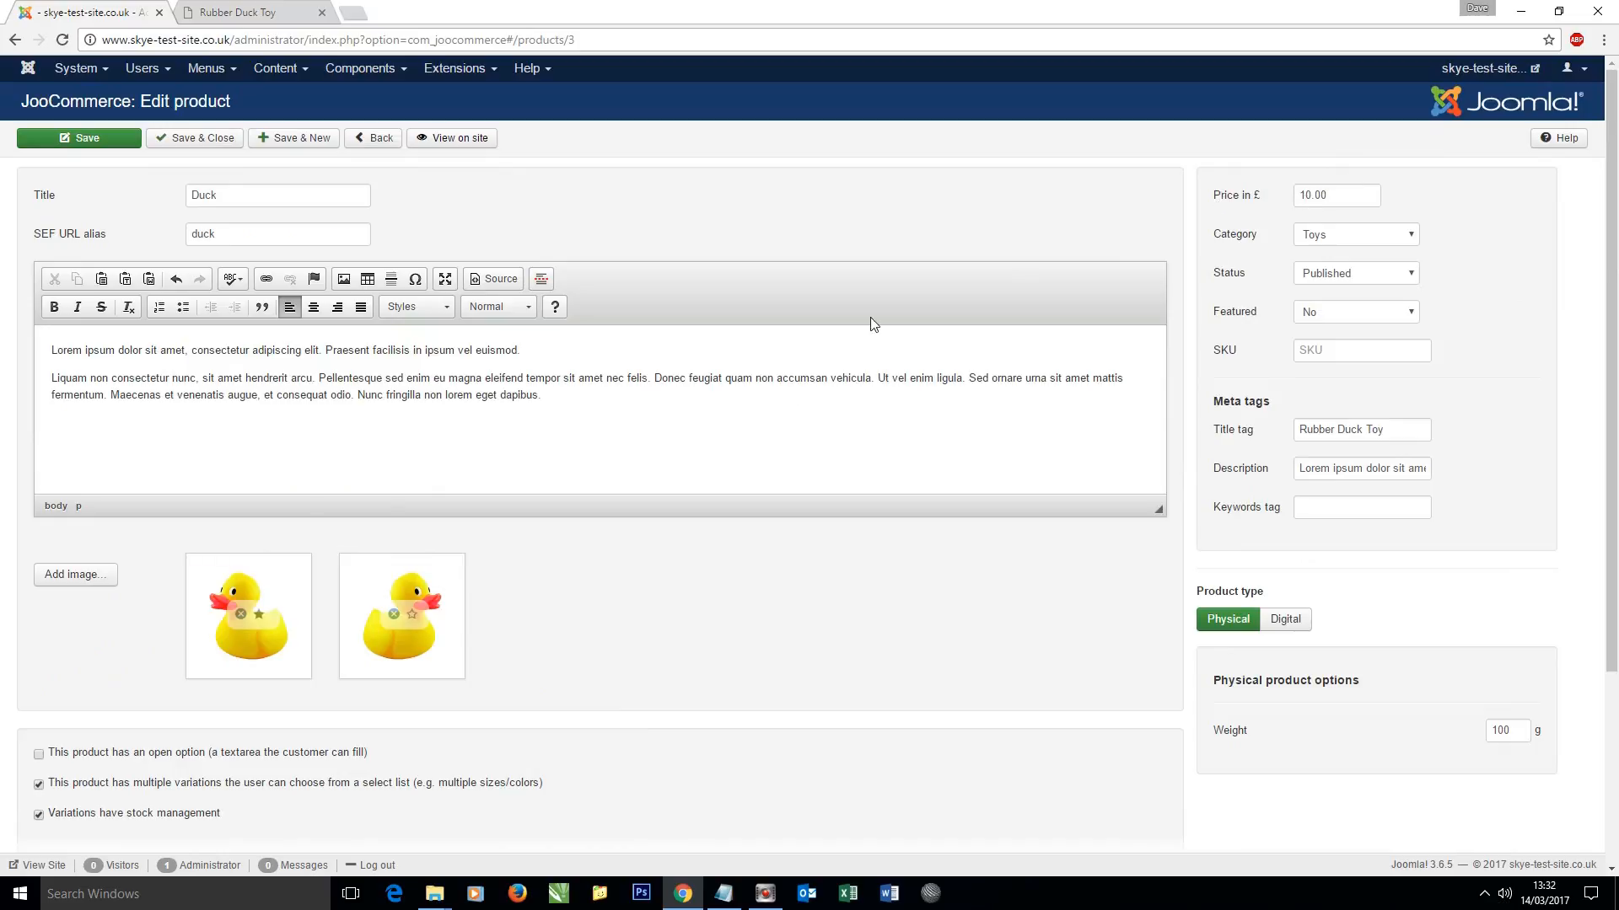
pyautogui.scroll(-3, 756, 502)
pyautogui.click(556, 732)
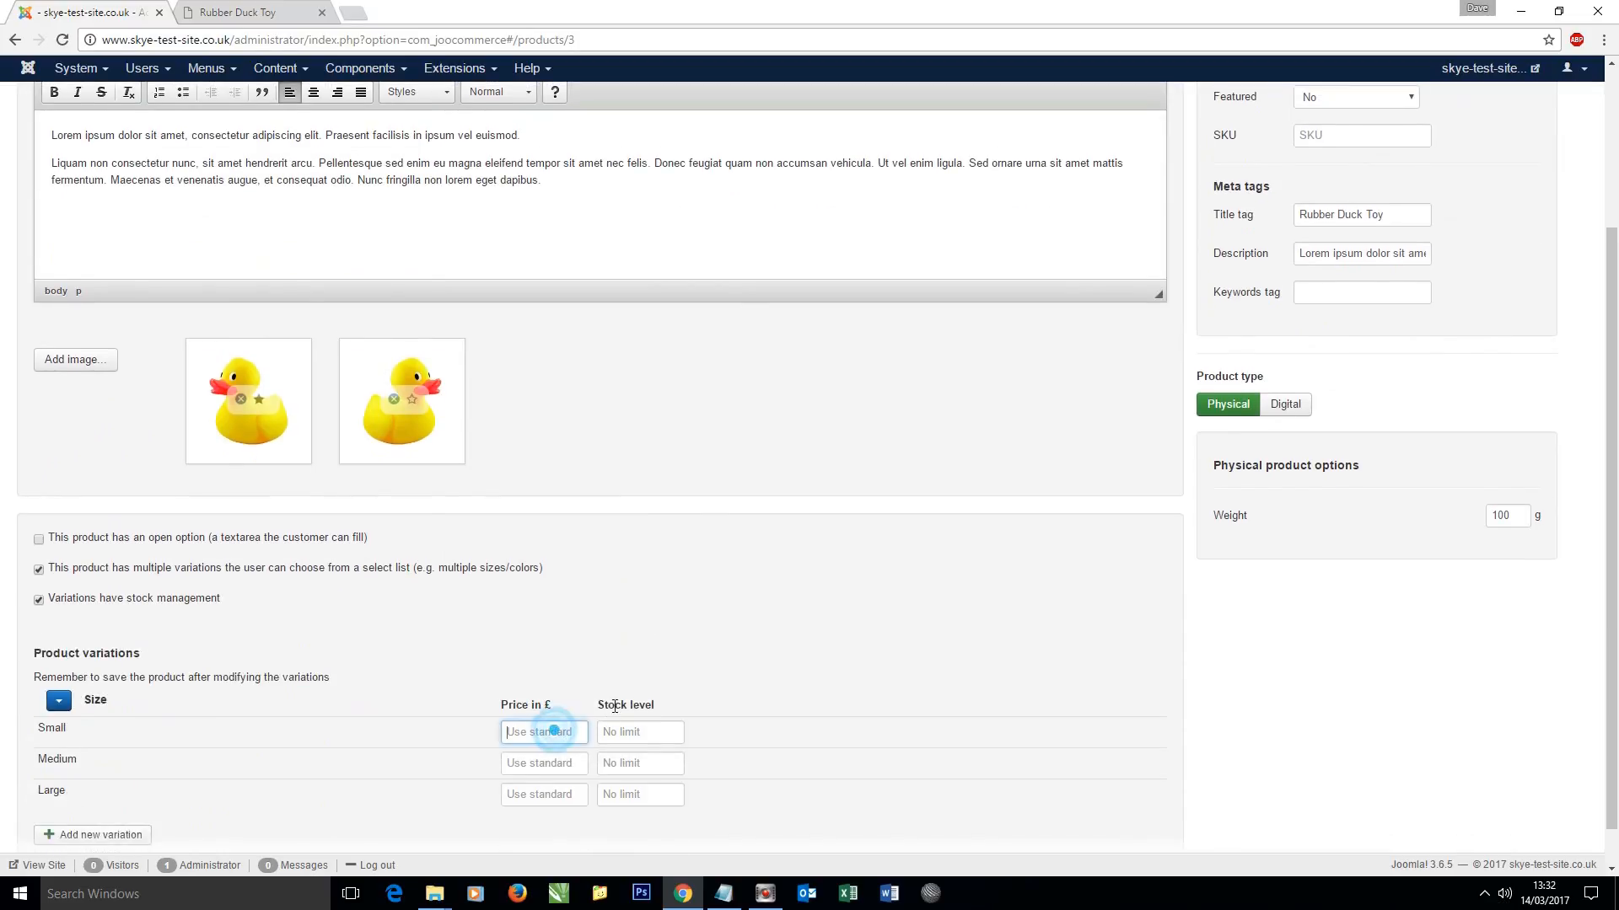
pyautogui.write('10')
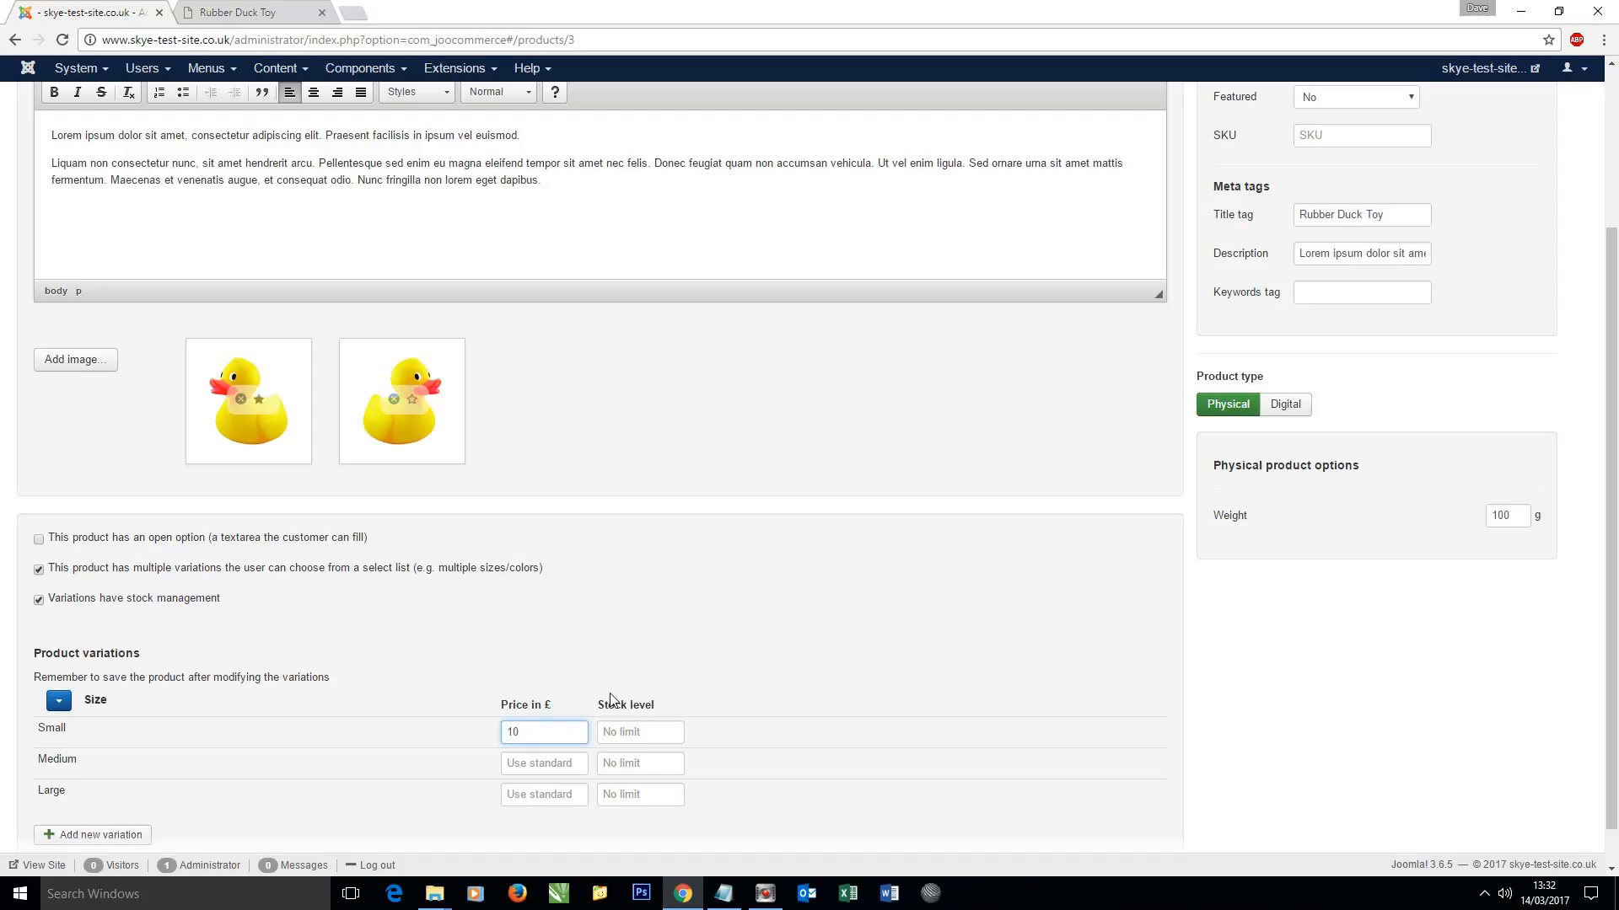
pyautogui.write('.00')
pyautogui.click(619, 730)
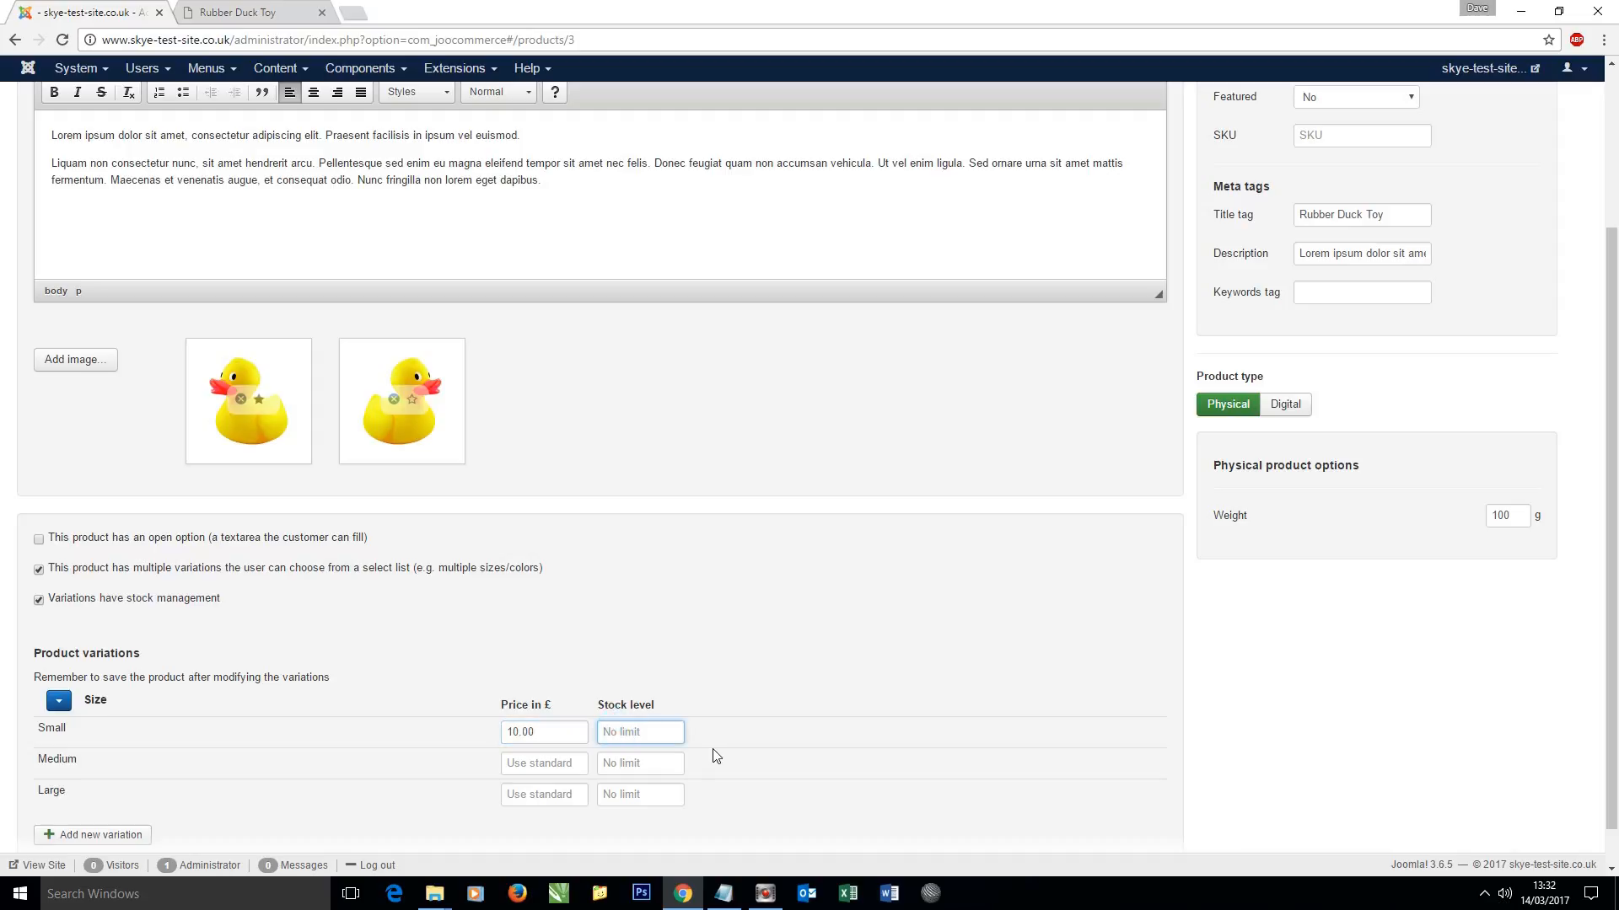
pyautogui.write('10')
# Set the Medium size's price to £15.00 and its stock level to 10.
pyautogui.click(554, 765)
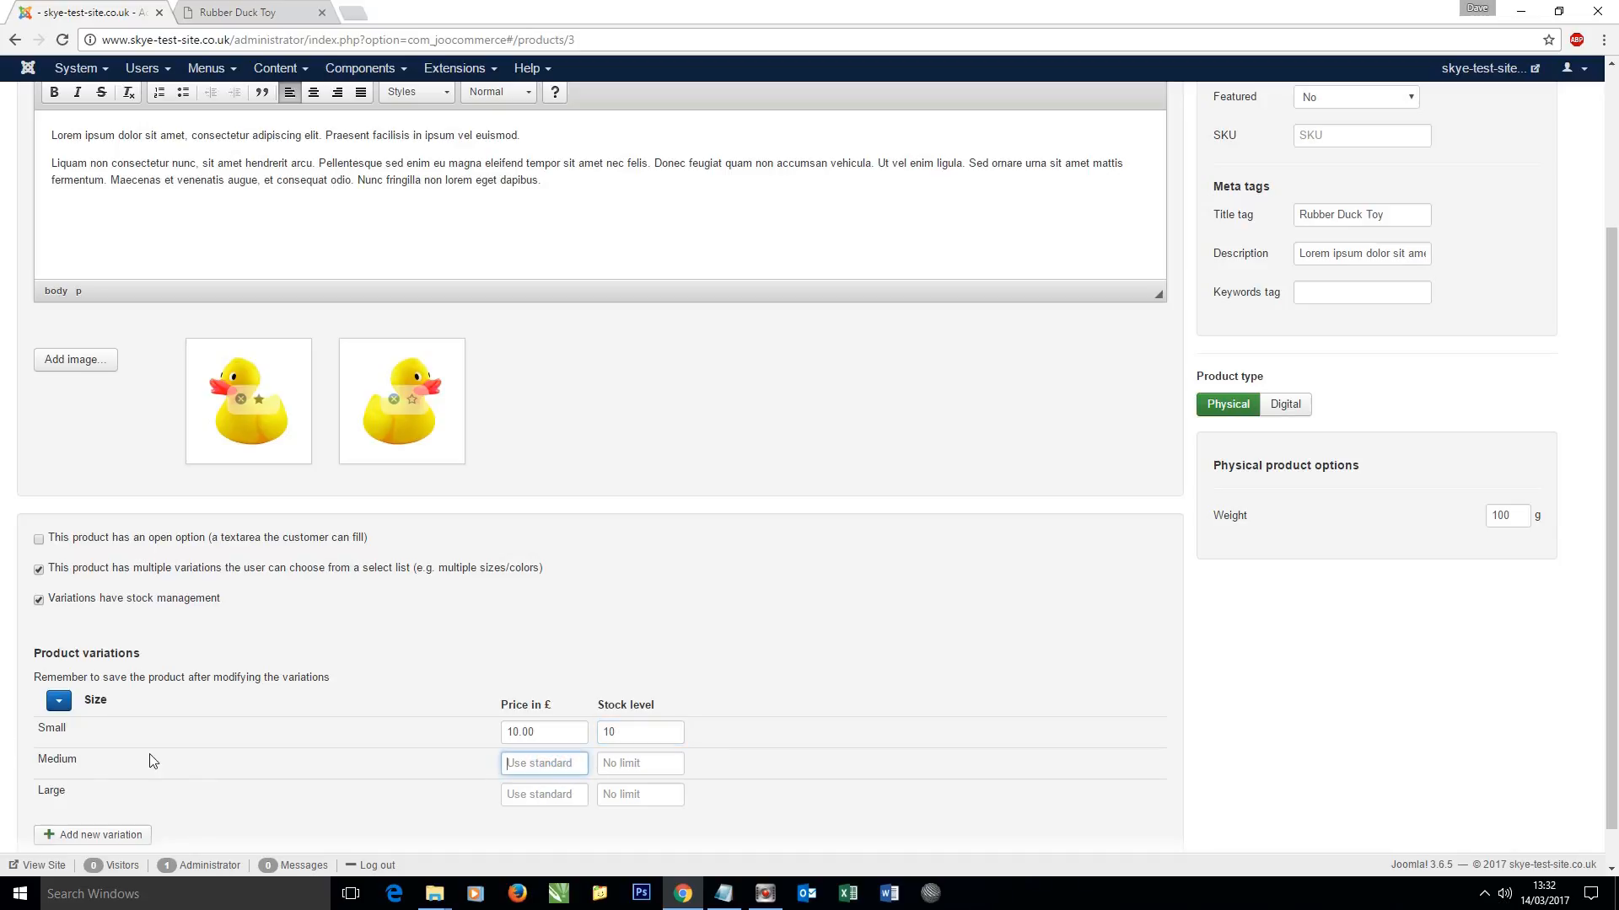
pyautogui.write('15.00')
pyautogui.click(637, 767)
pyautogui.write('1')
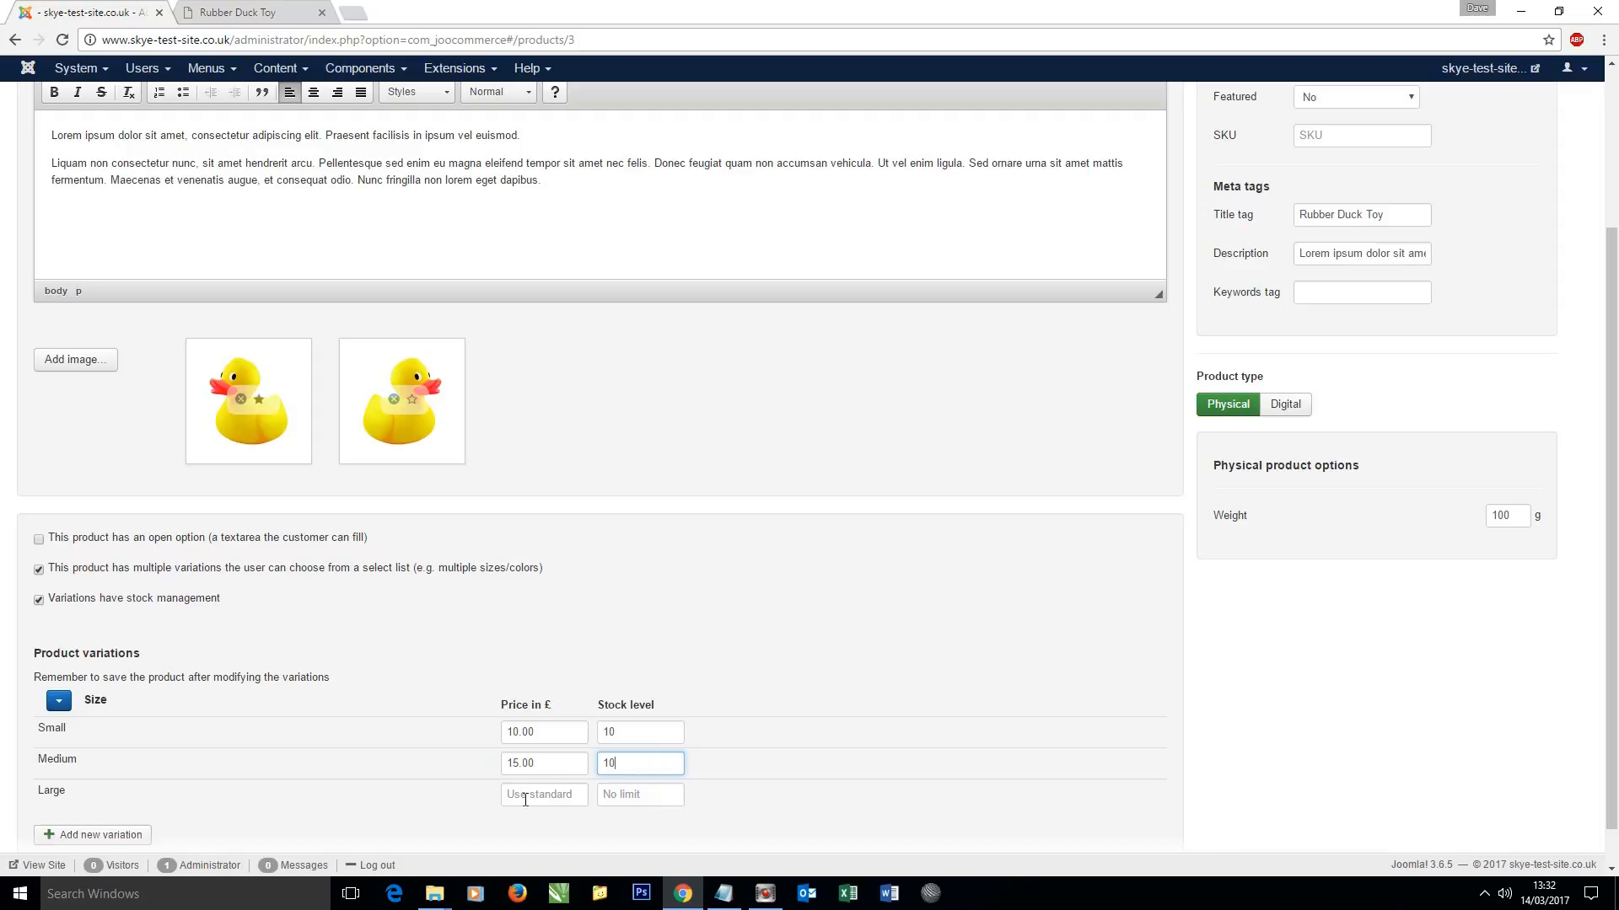
# Set the Large size's price to £20.00 and its stock level to 10, and save the product.
pyautogui.click(545, 797)
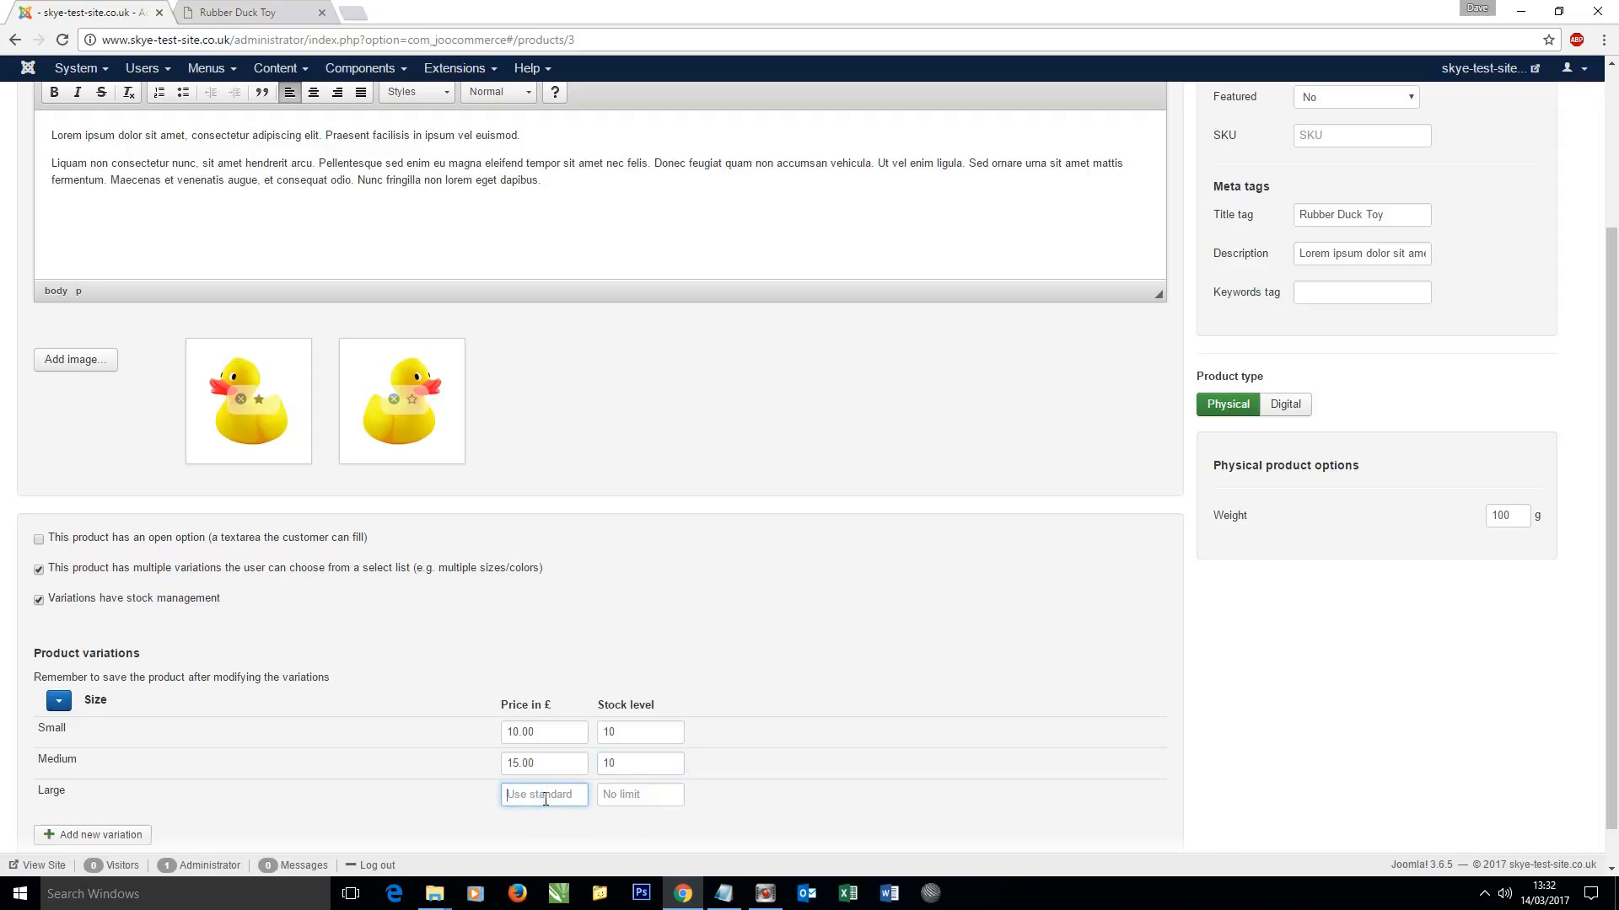
pyautogui.write('2')
pyautogui.click(633, 793)
pyautogui.write('10')
pyautogui.scroll(-1, 677, 784)
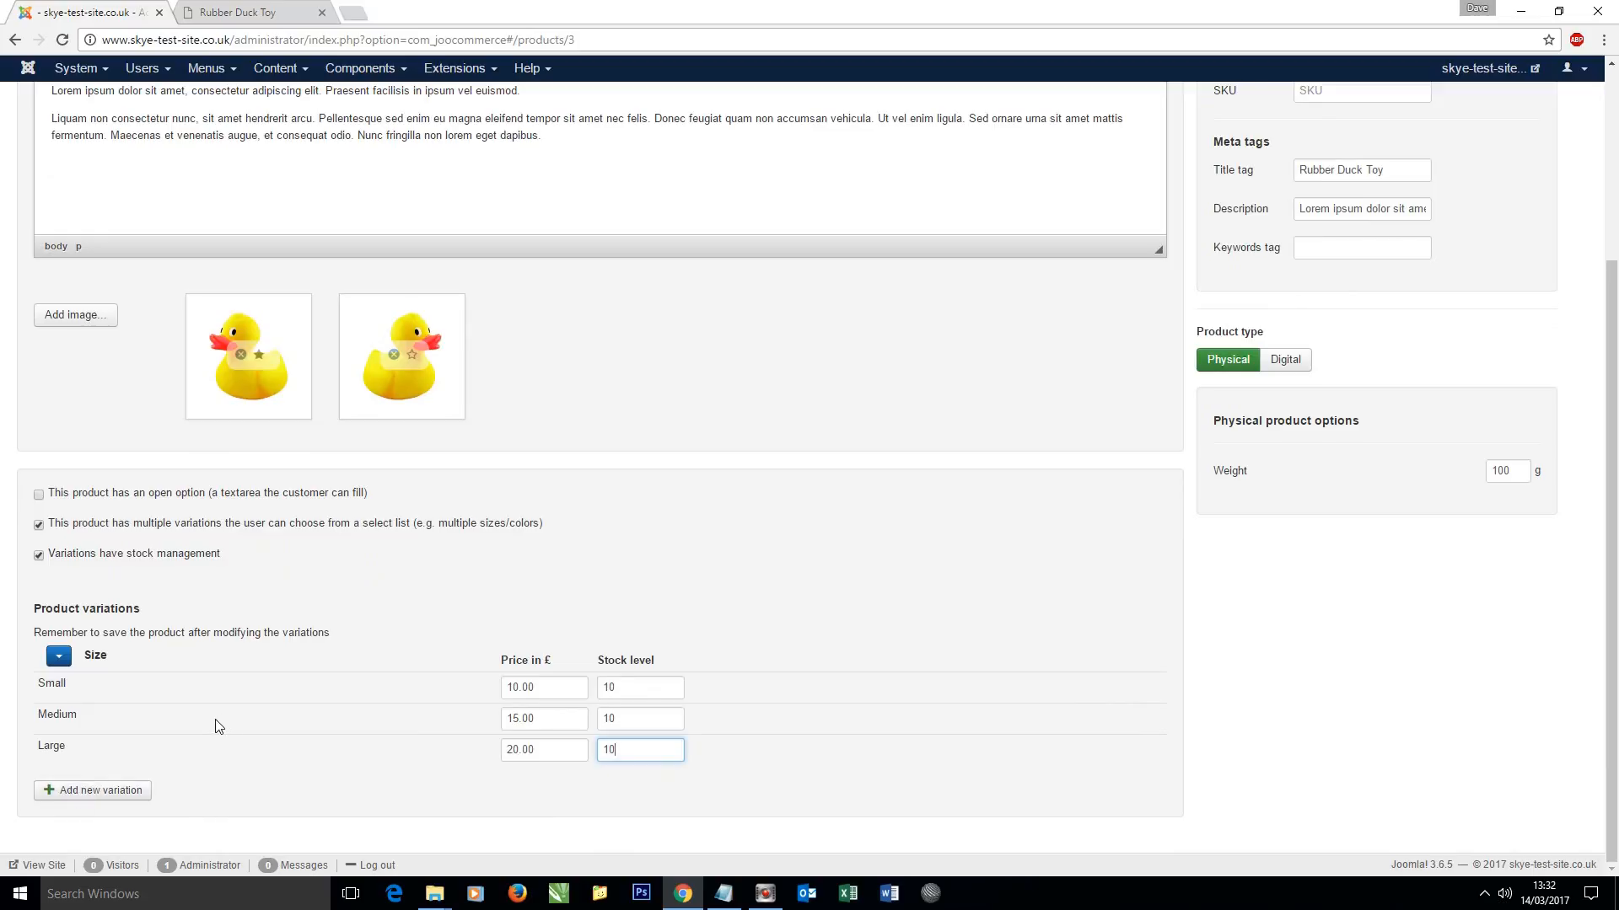
pyautogui.scroll(3, 220, 726)
pyautogui.click(110, 138)
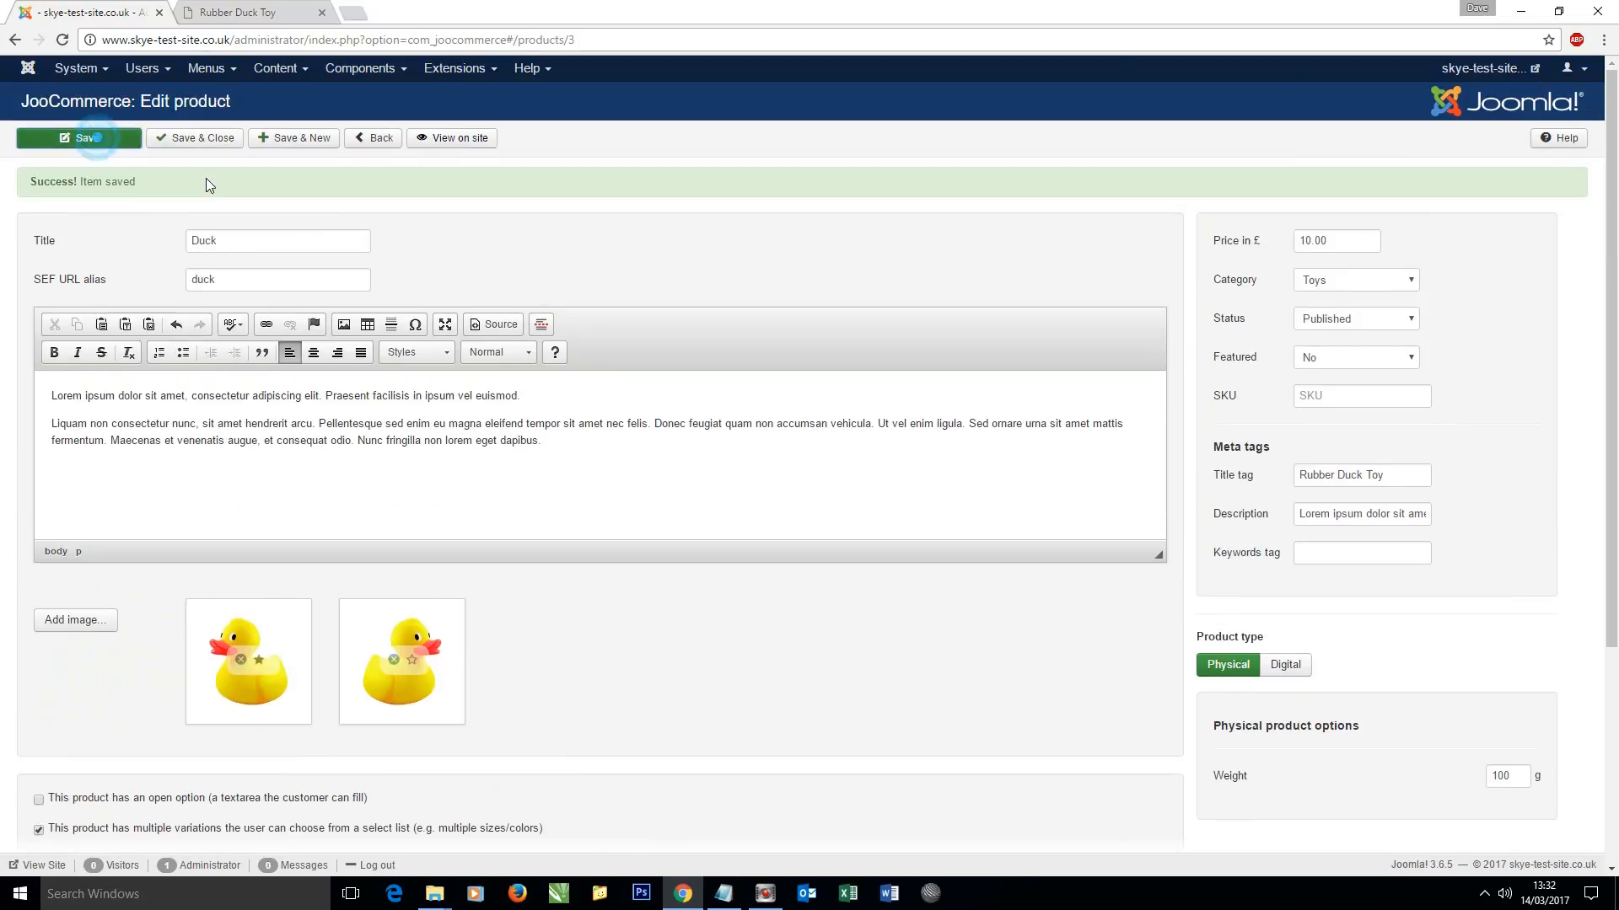
# Reload the public Duck page and check the price and stock for the Medium, Large and Small sizes.
pyautogui.click(200, 9)
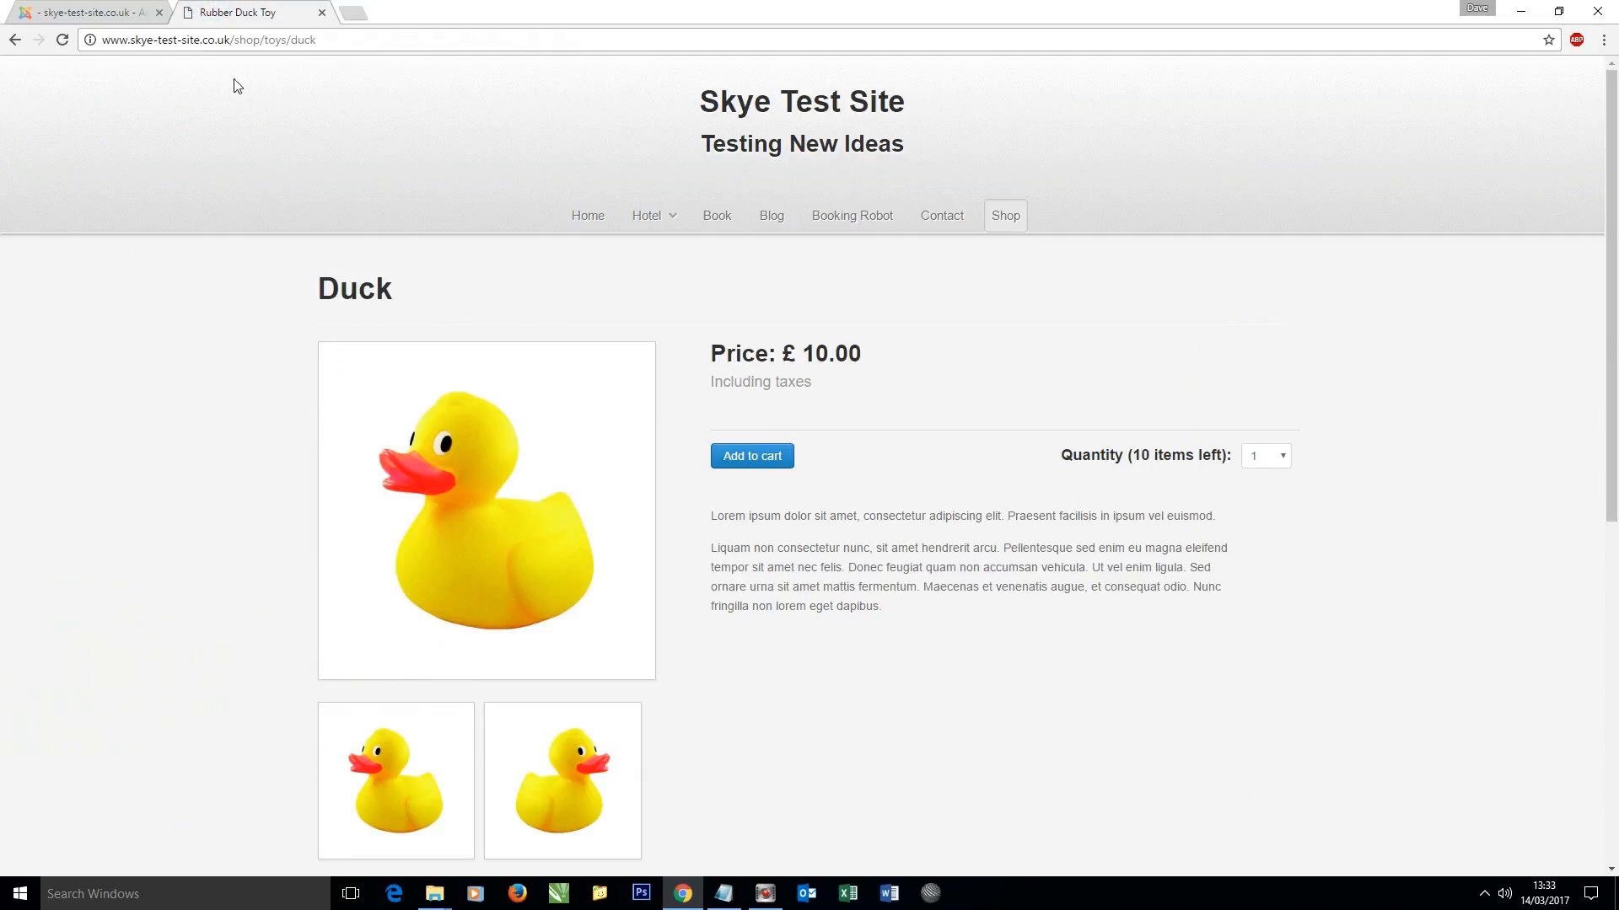
pyautogui.click(64, 42)
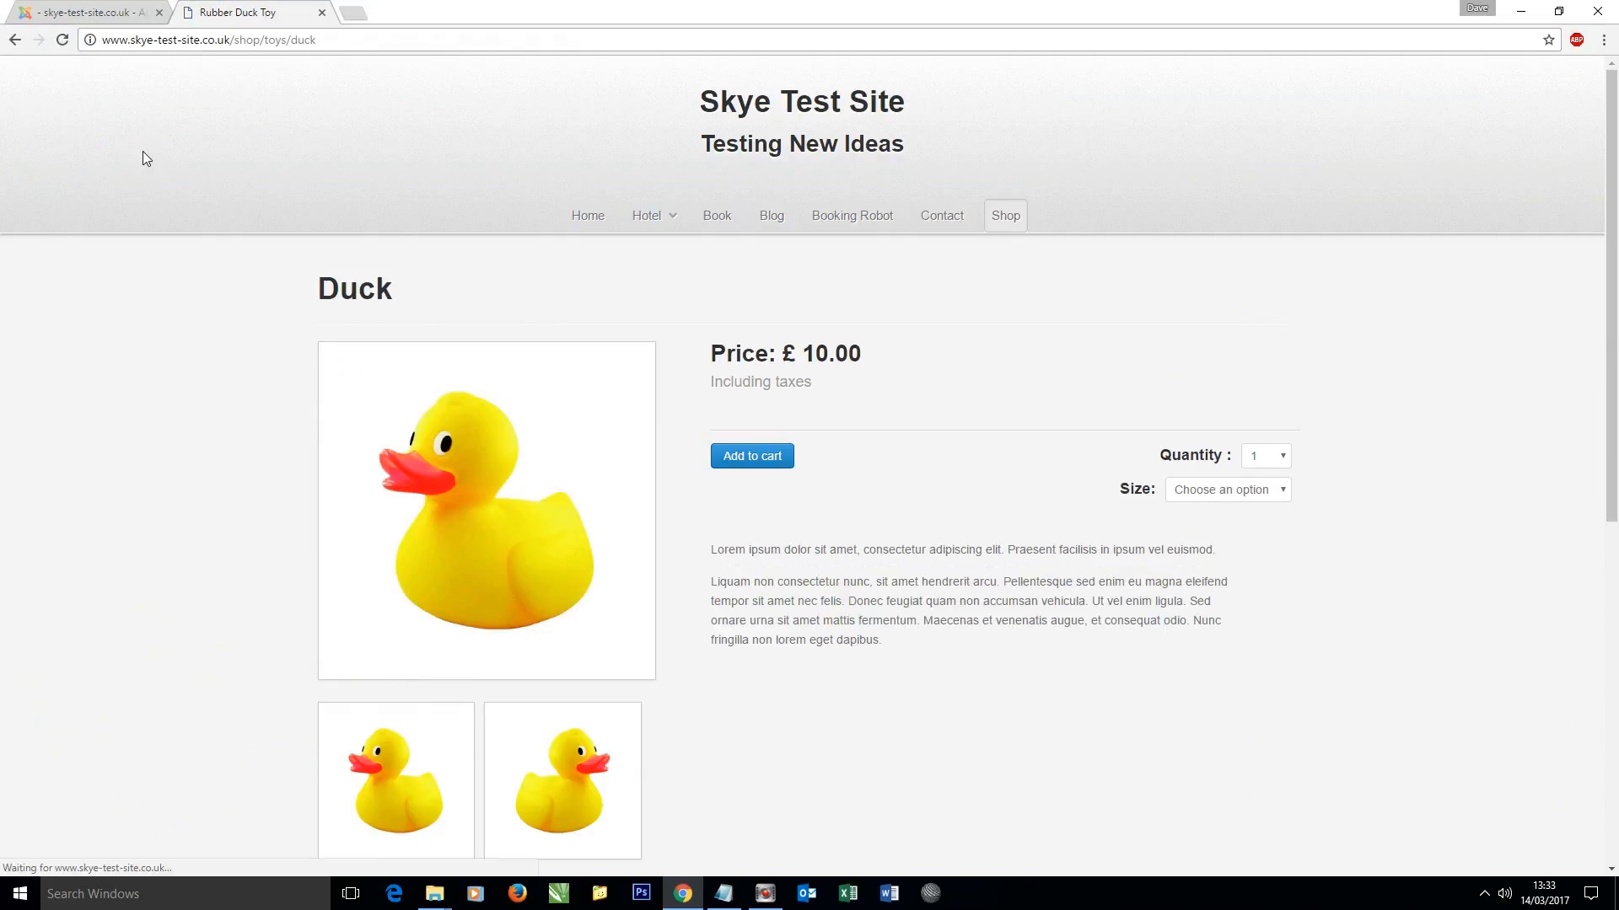
pyautogui.click(1244, 490)
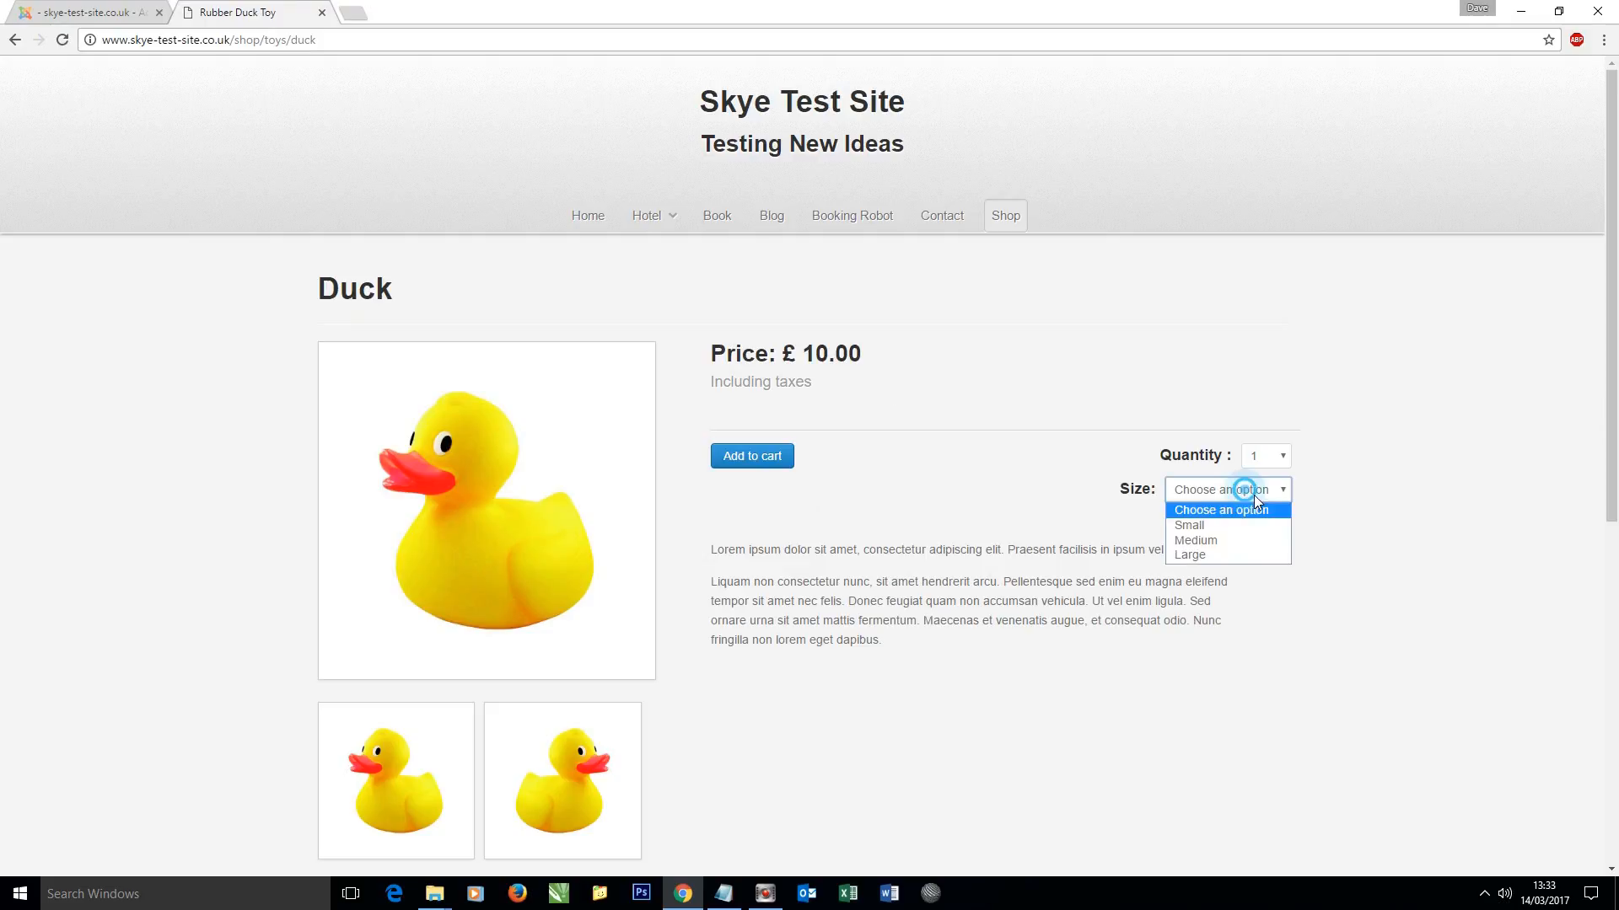
pyautogui.click(1225, 538)
pyautogui.click(1189, 489)
pyautogui.click(1192, 550)
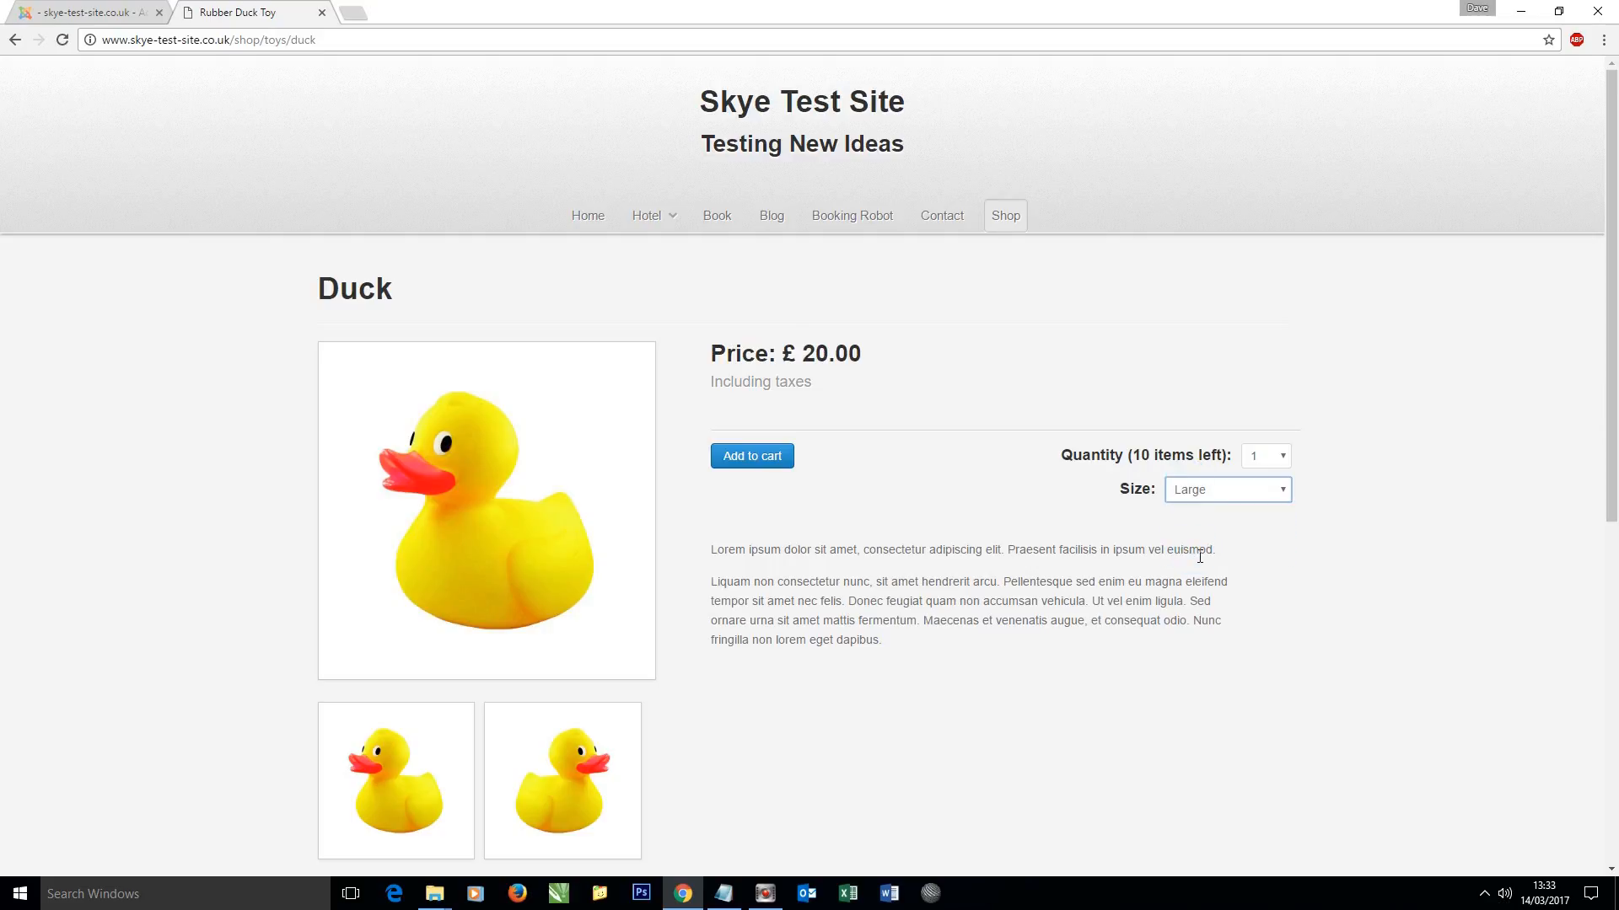
pyautogui.click(1203, 489)
pyautogui.click(1198, 526)
pyautogui.scroll(-1, 876, 430)
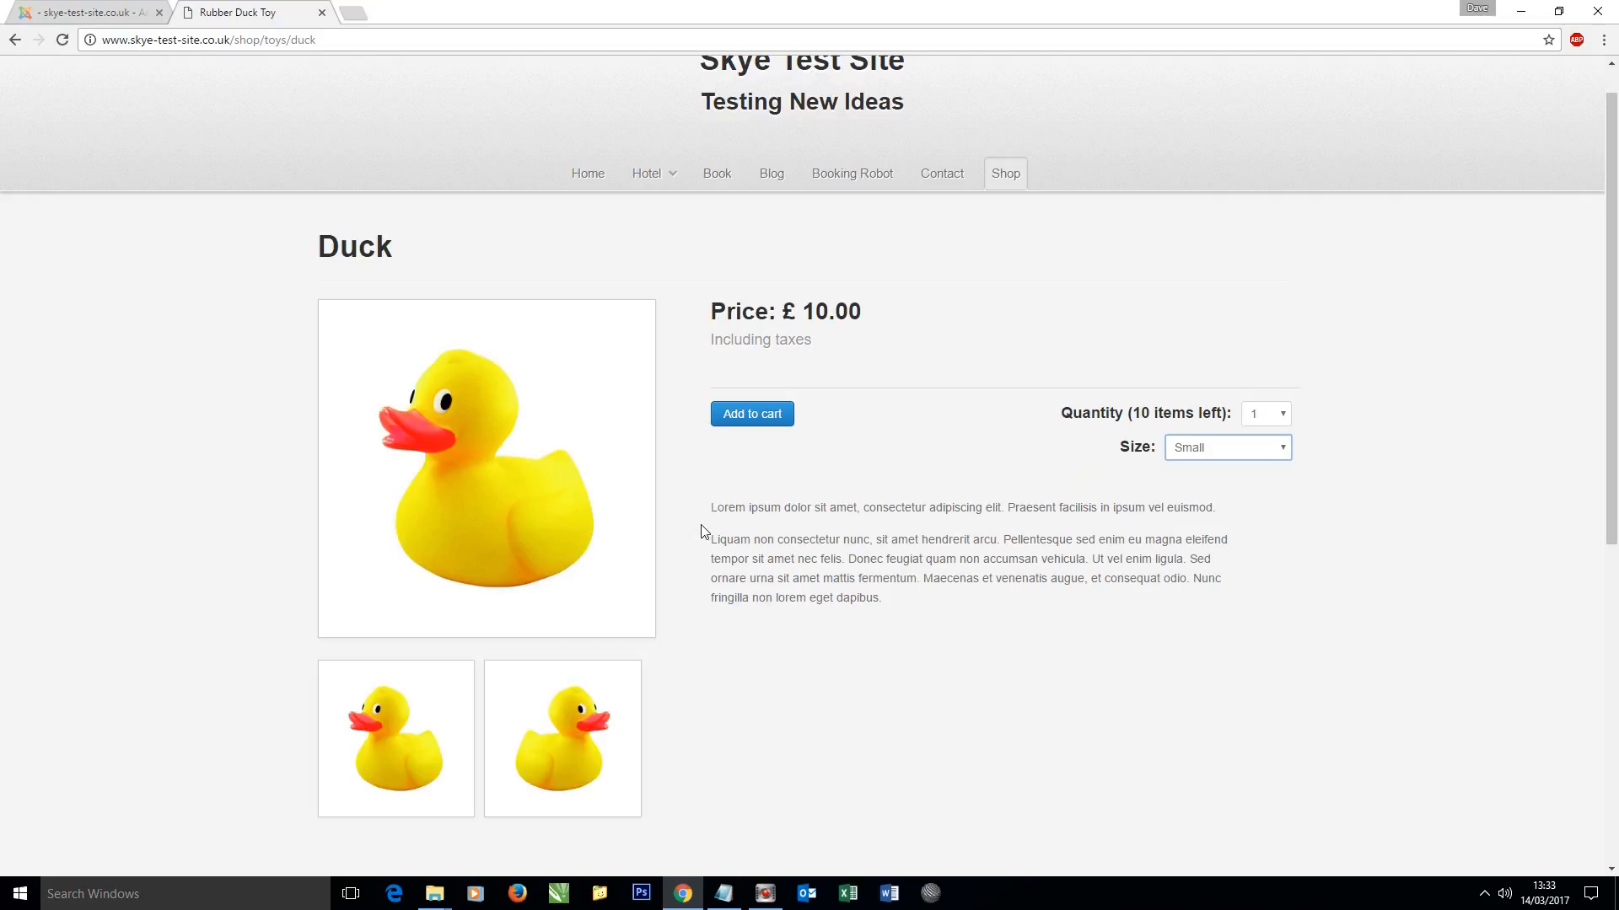
# Return to the Duck product's edit form, save it and close it to the product list.
pyautogui.click(164, 7)
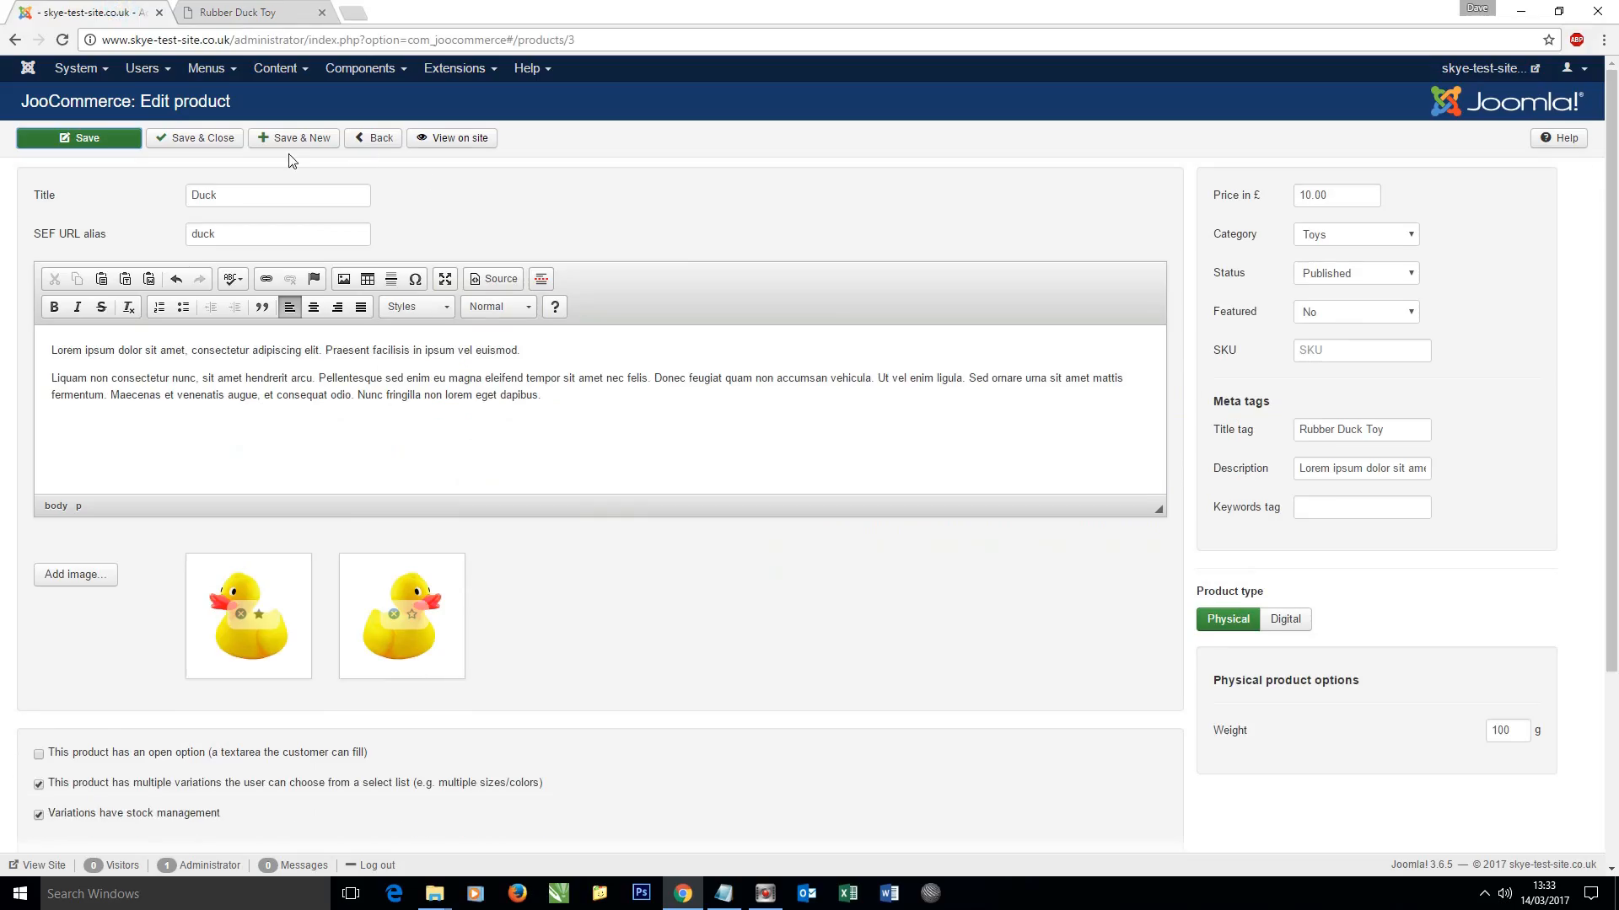
pyautogui.click(207, 137)
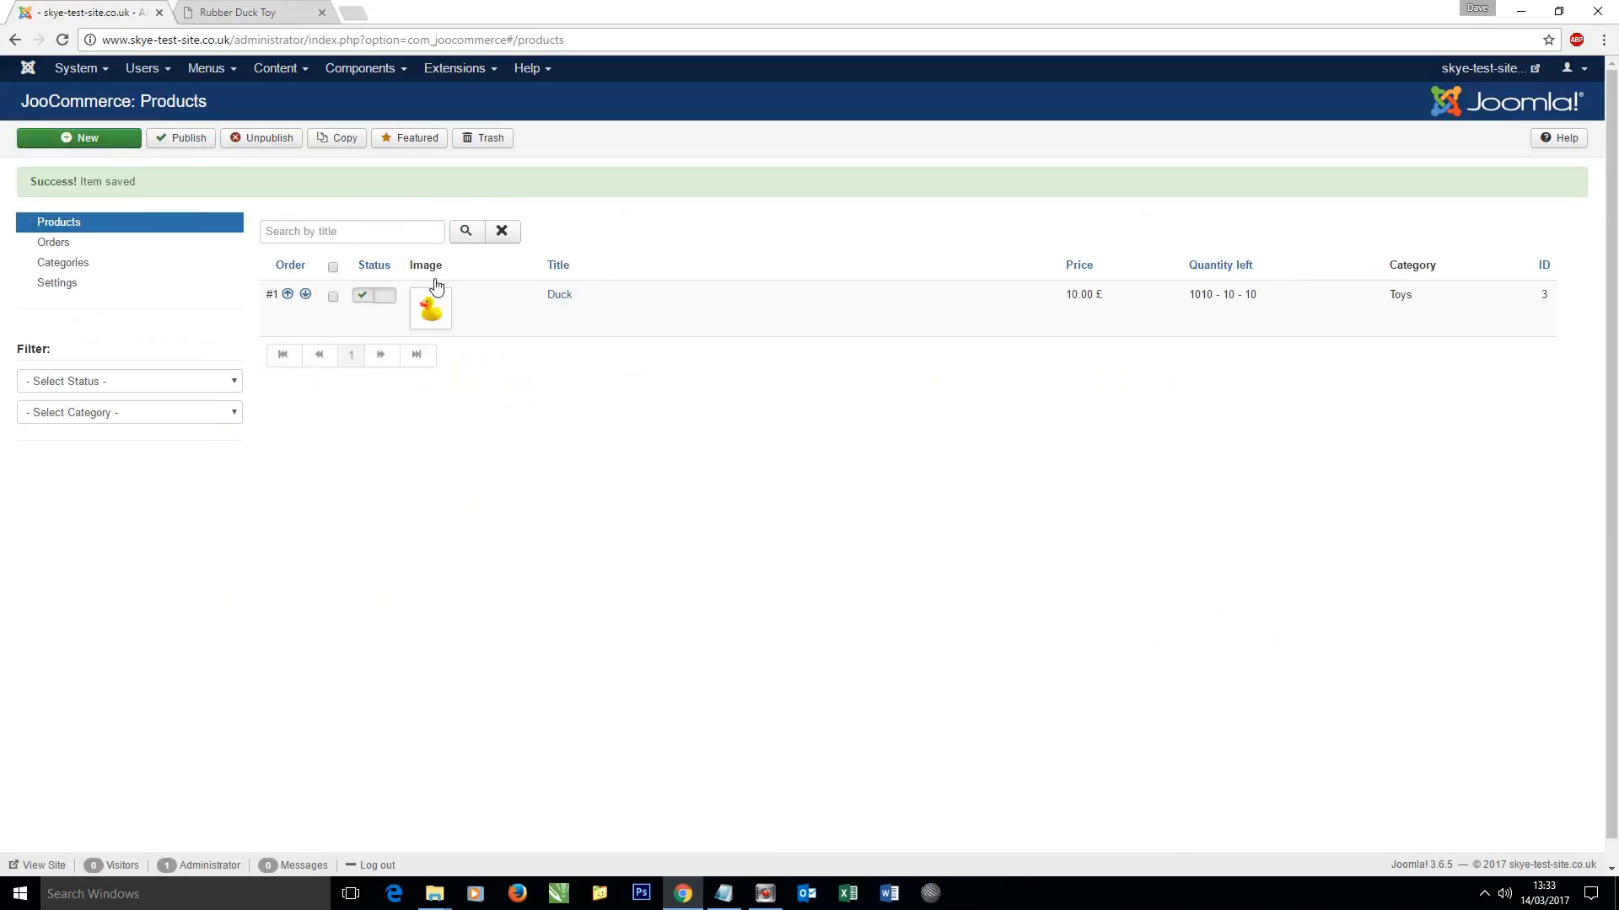